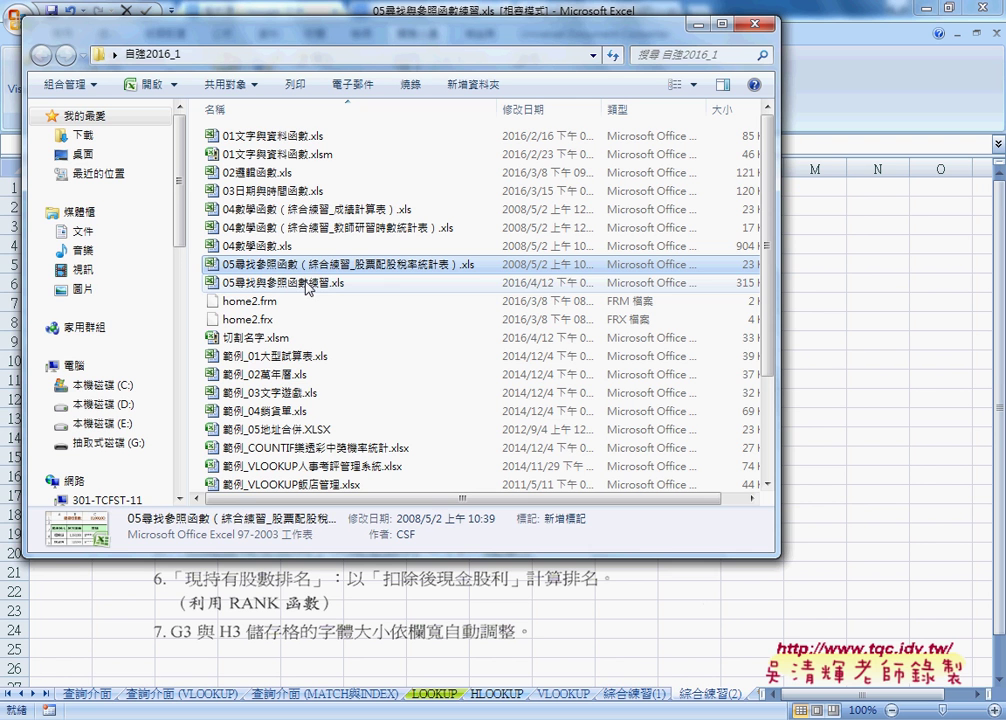
Open the practice workbook, enlarge its instructions picture, then open 05尋找參照函數（綜合練習_股票配股稅率統計表）.xls
left_click(314, 283)
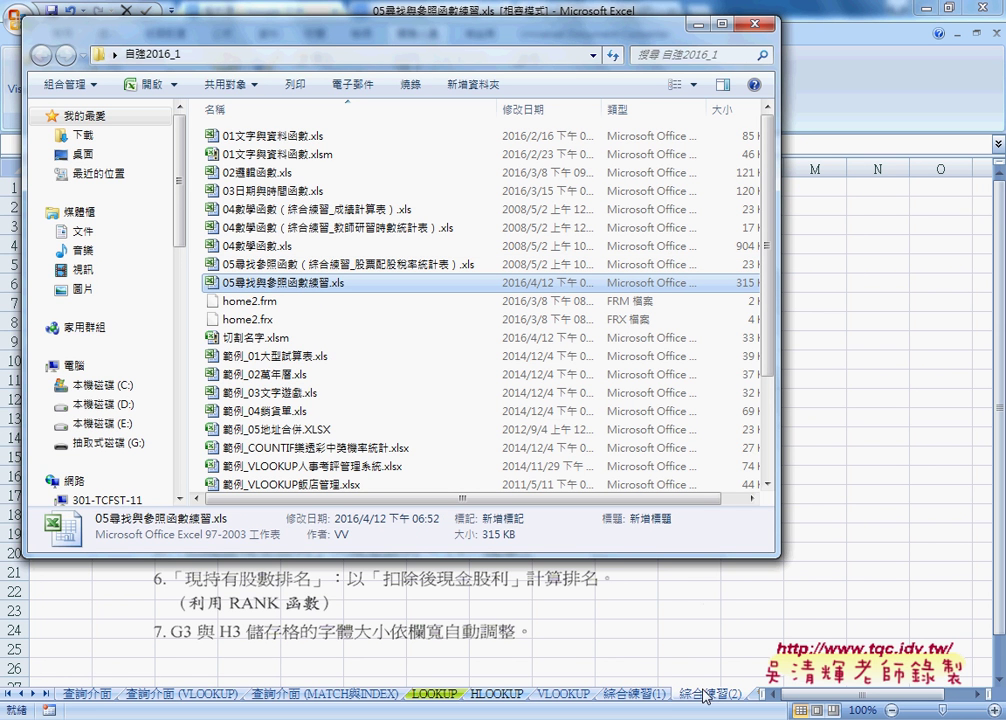
double_click(301, 284)
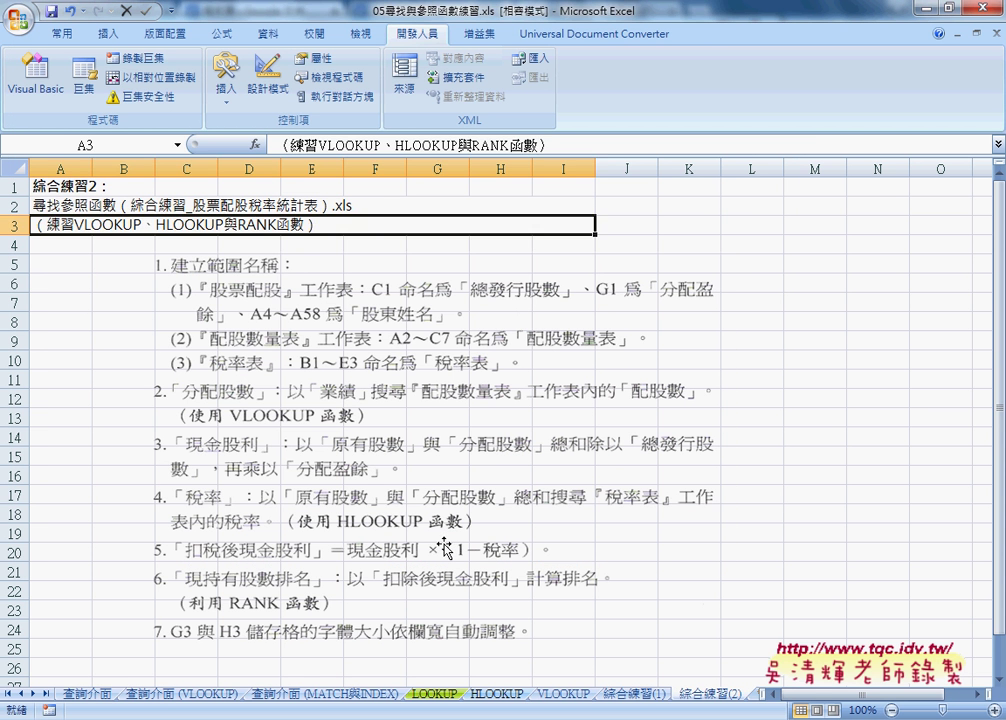
left_click(445, 549)
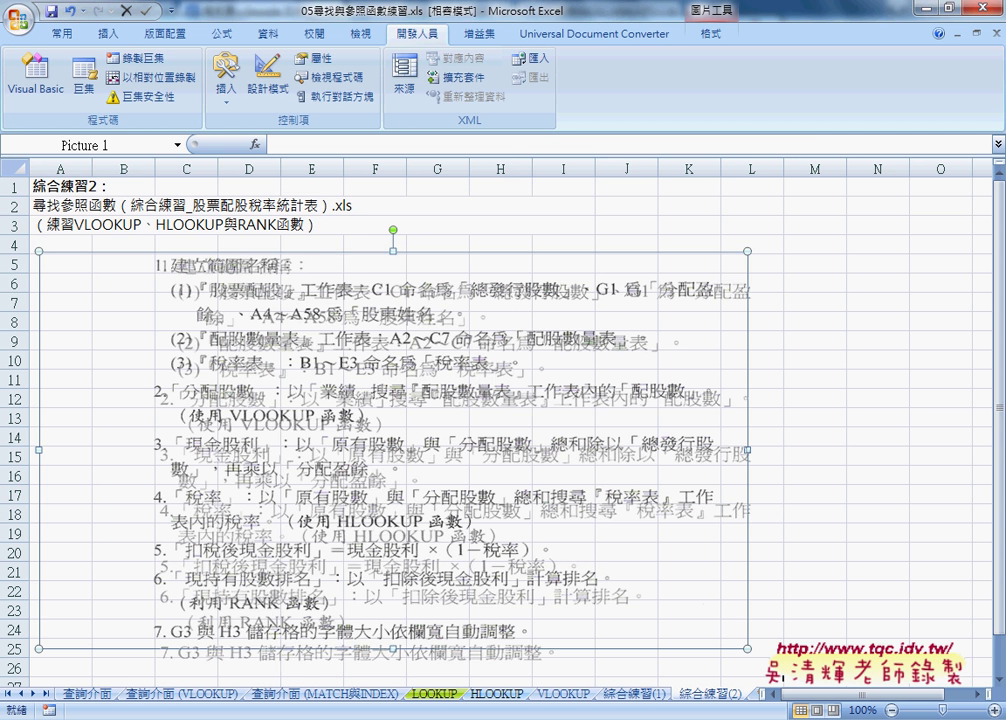
left_click_drag(761, 661, 802, 683)
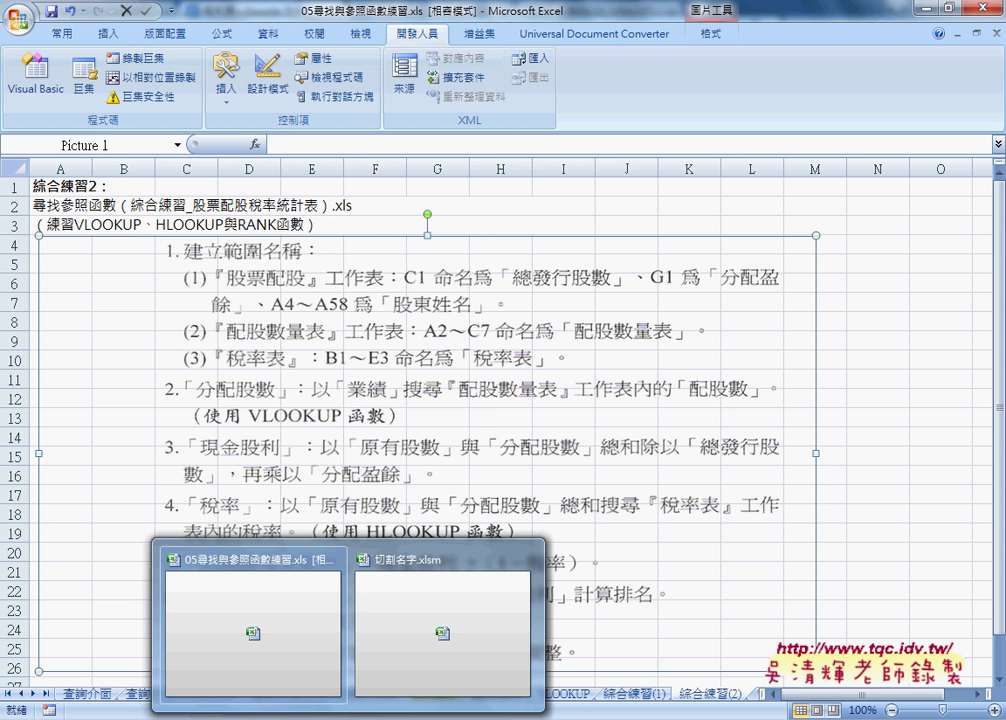
left_click(270, 628)
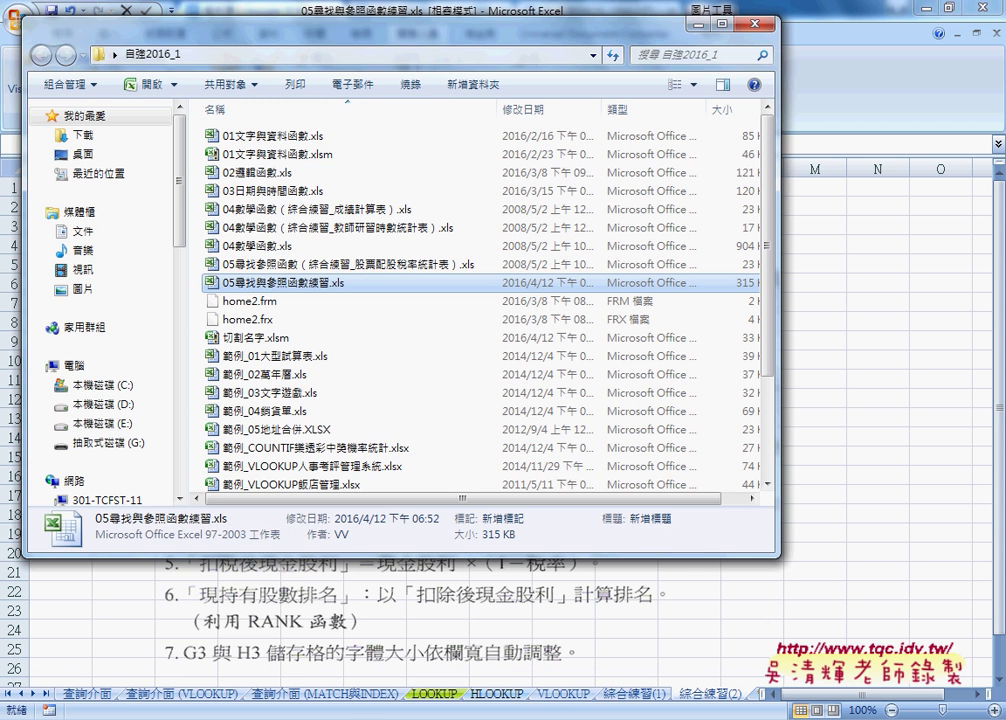
double_click(380, 268)
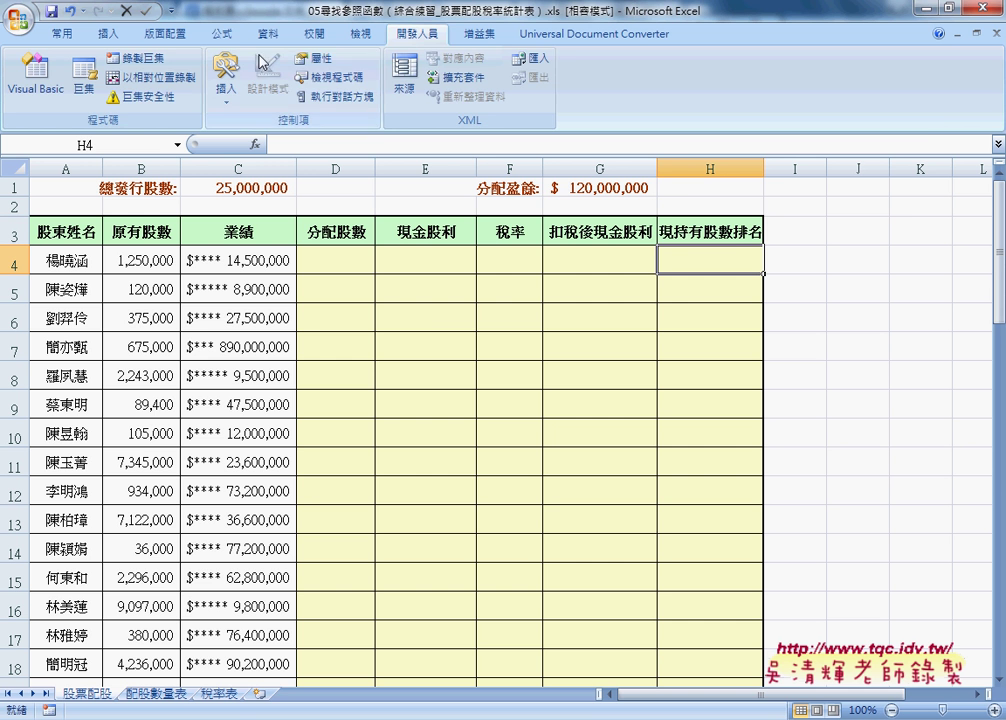
Delete all eight defined names in Name Manager so the workbook has none
left_click(222, 34)
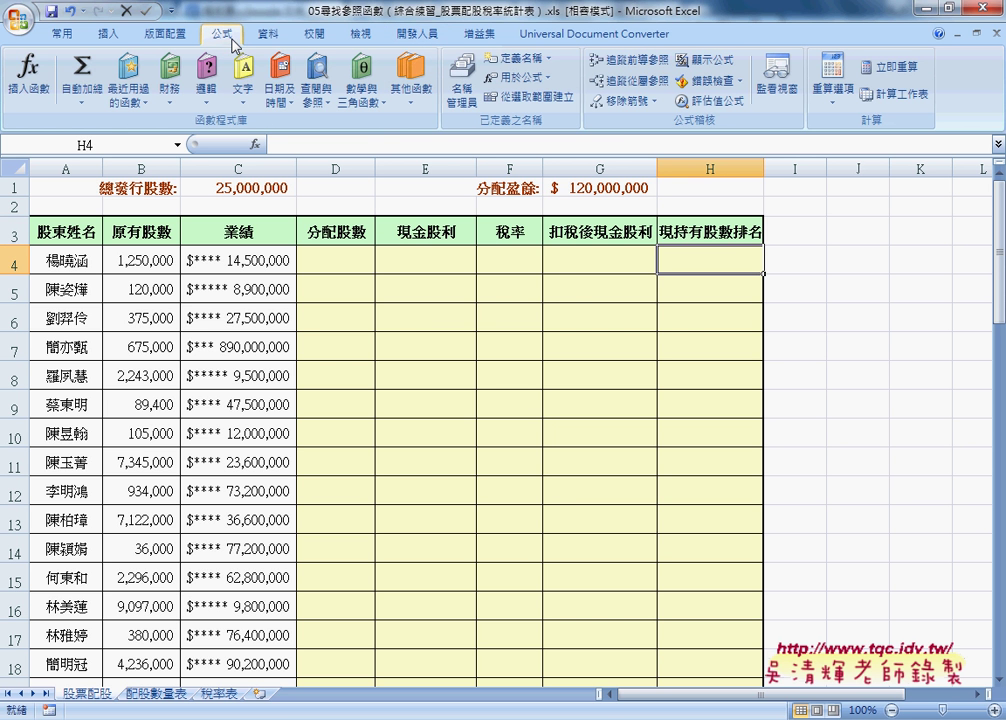
left_click(462, 92)
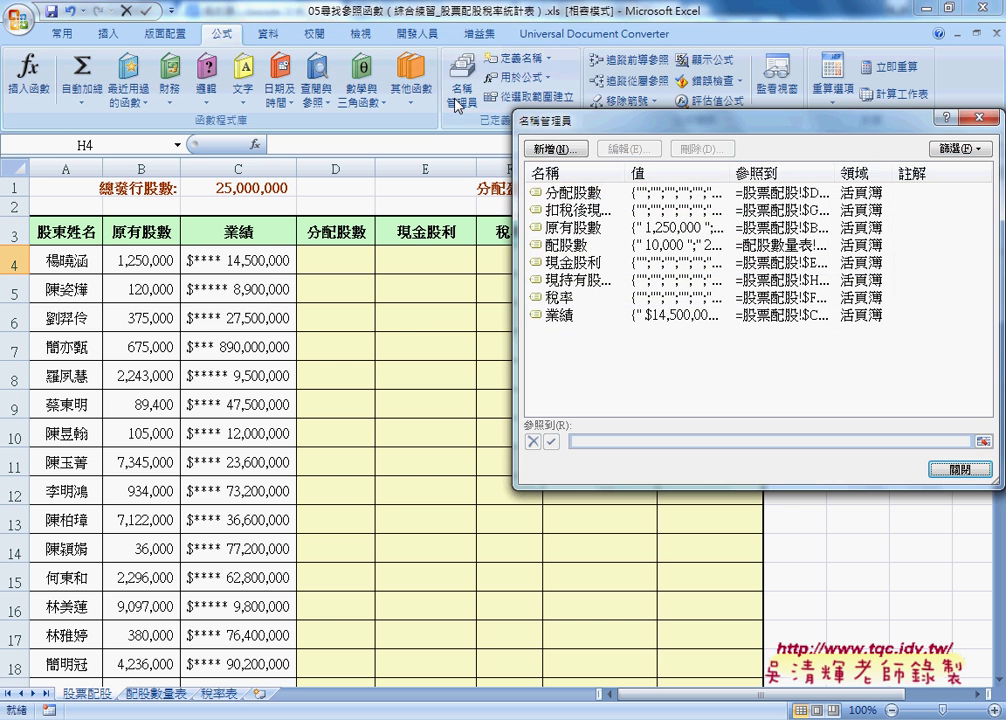
left_click_drag(523, 119, 176, 156)
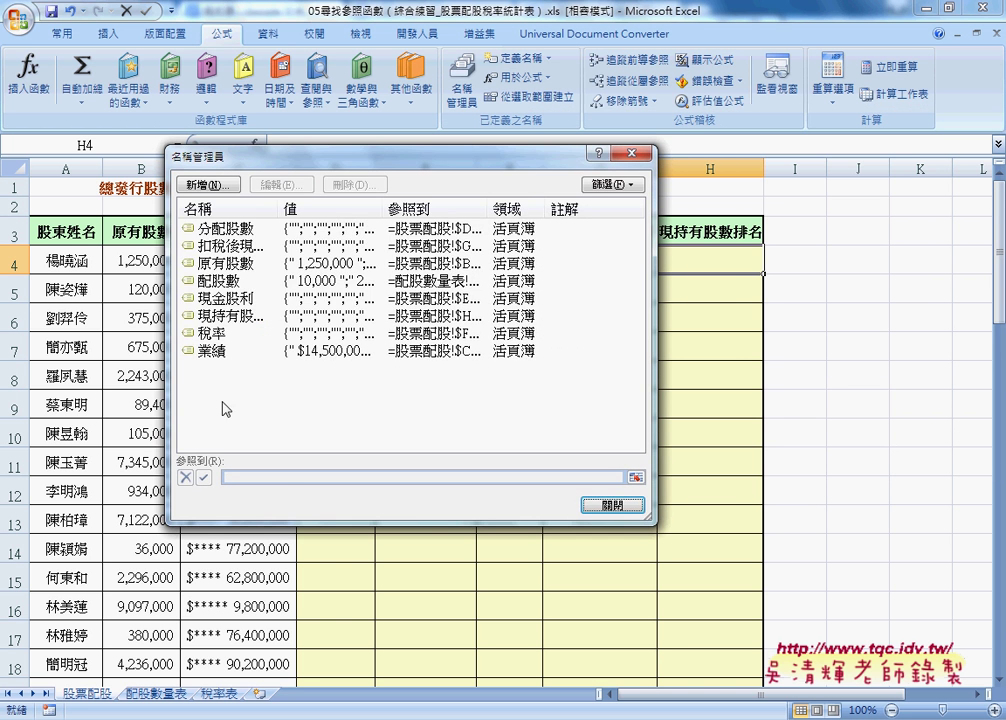
left_click_drag(243, 412, 260, 226)
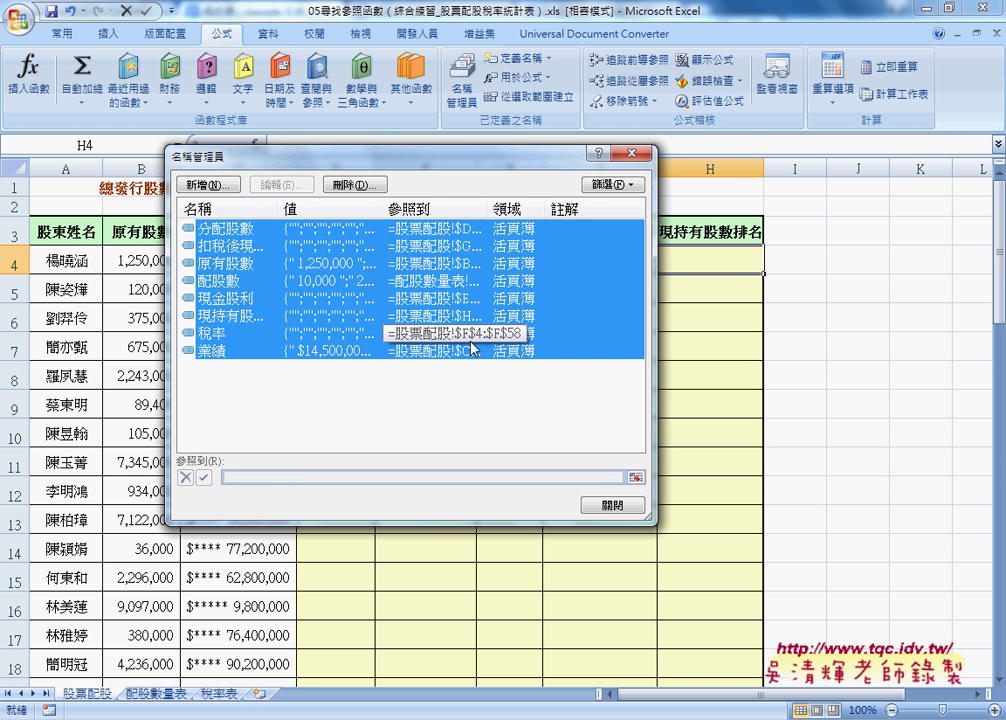
key("Delete")
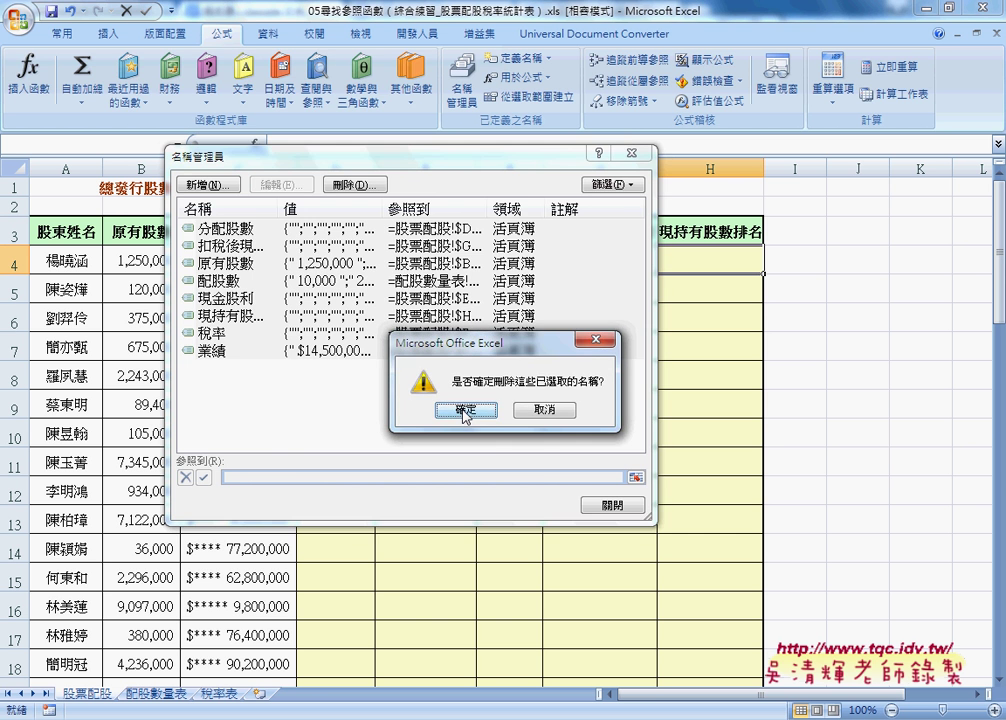
left_click(465, 411)
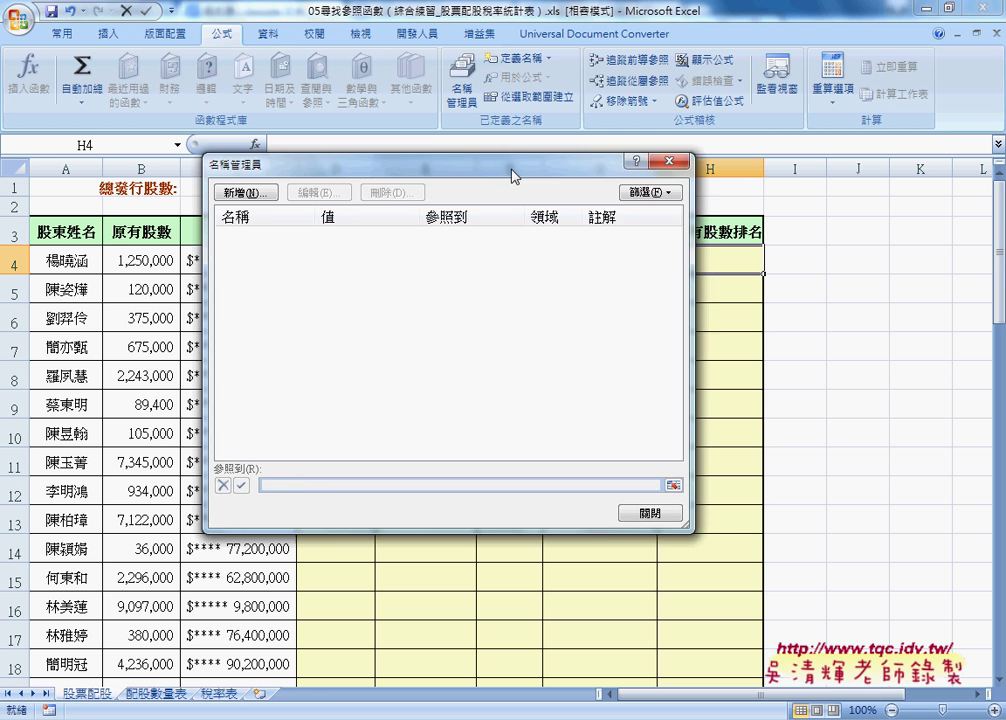
left_click_drag(399, 156, 553, 198)
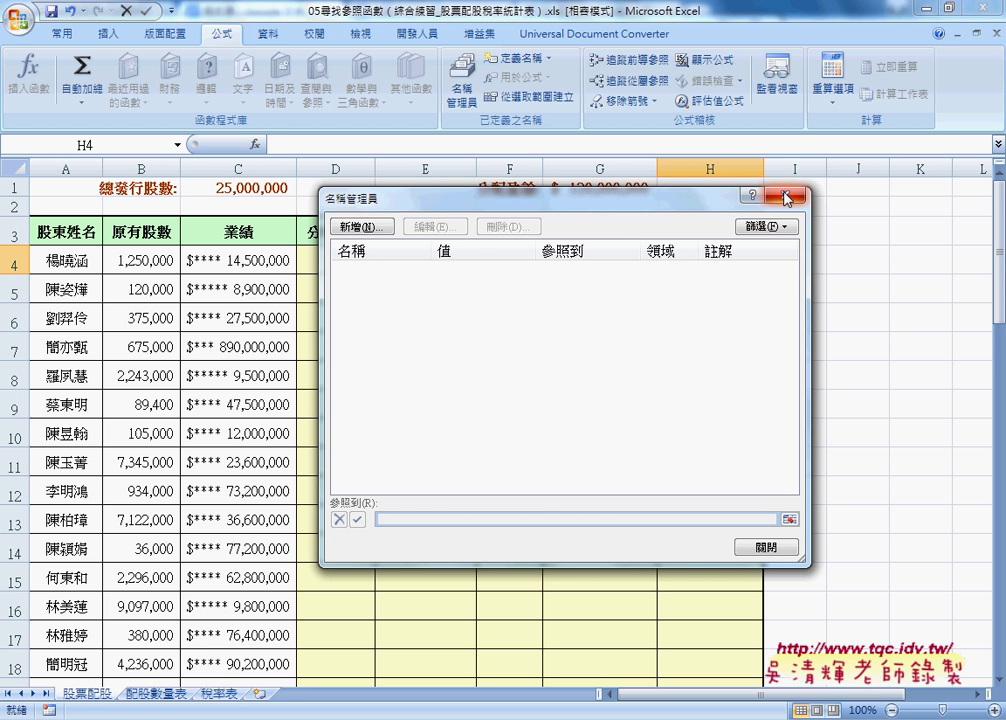
key("Escape")
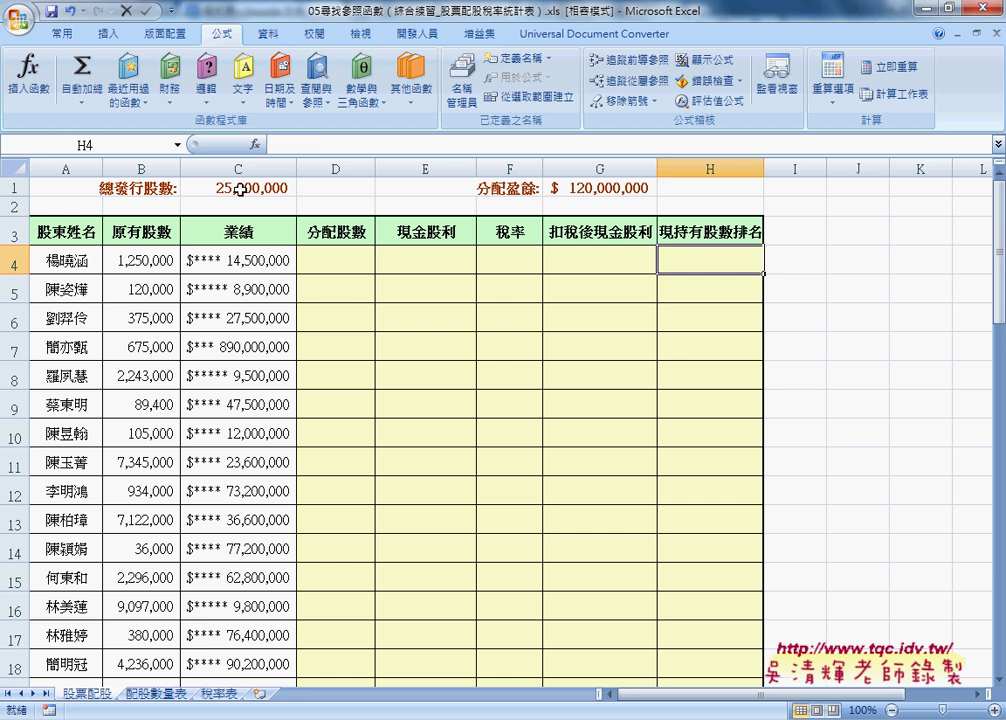
Define the name 總發行股數 for C1 and 分配盈餘 for G1 on the 股票配股 sheet
left_click(209, 172)
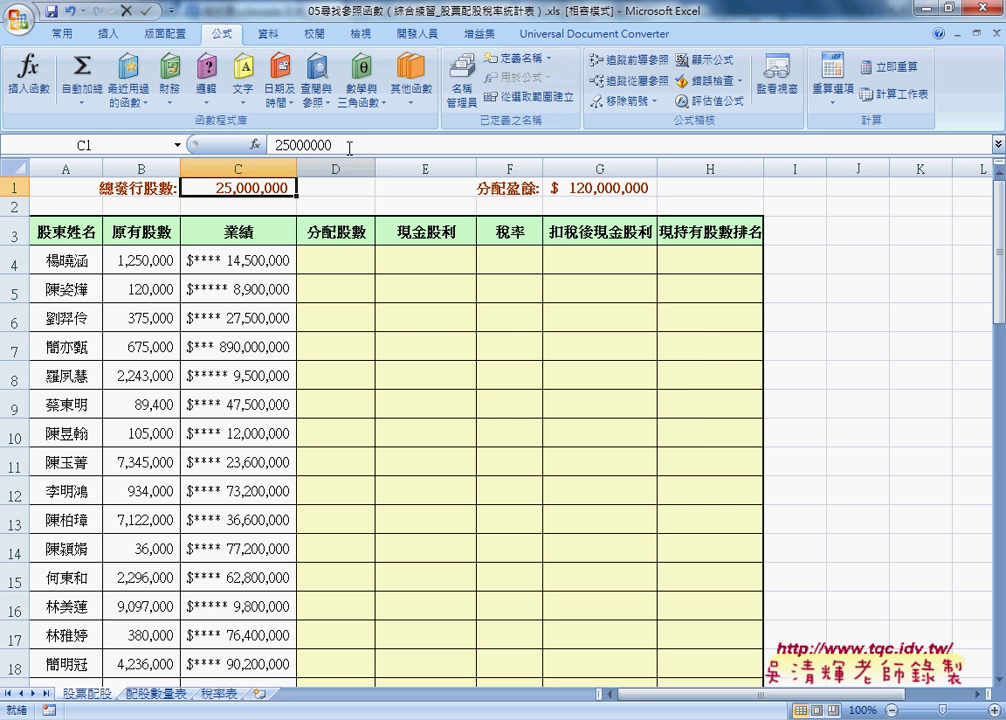
left_click(515, 59)
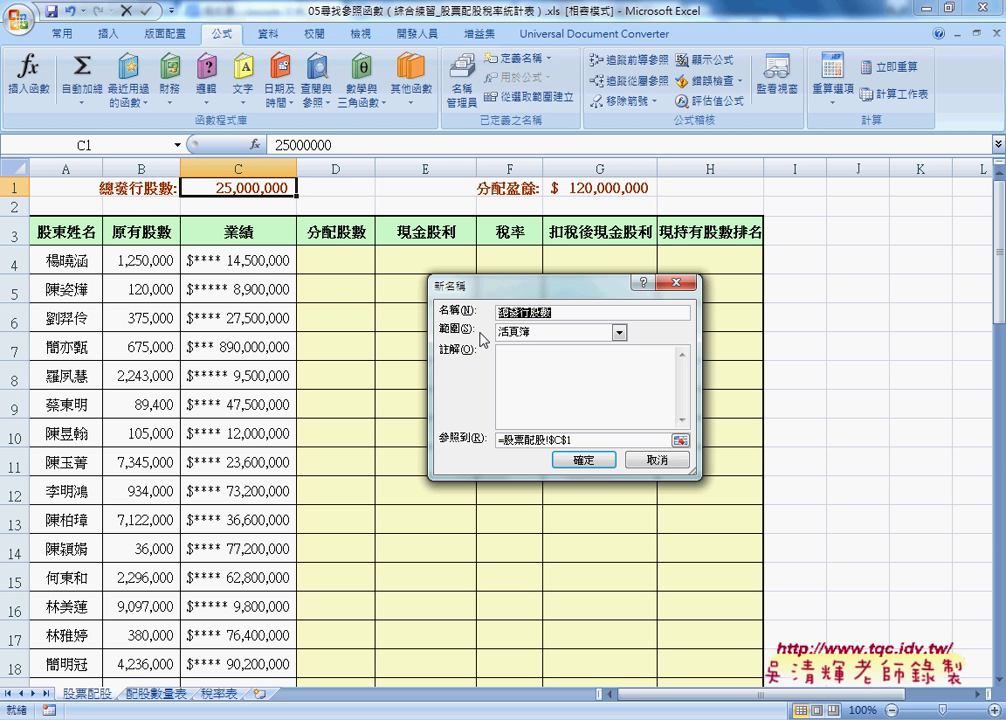
left_click(585, 460)
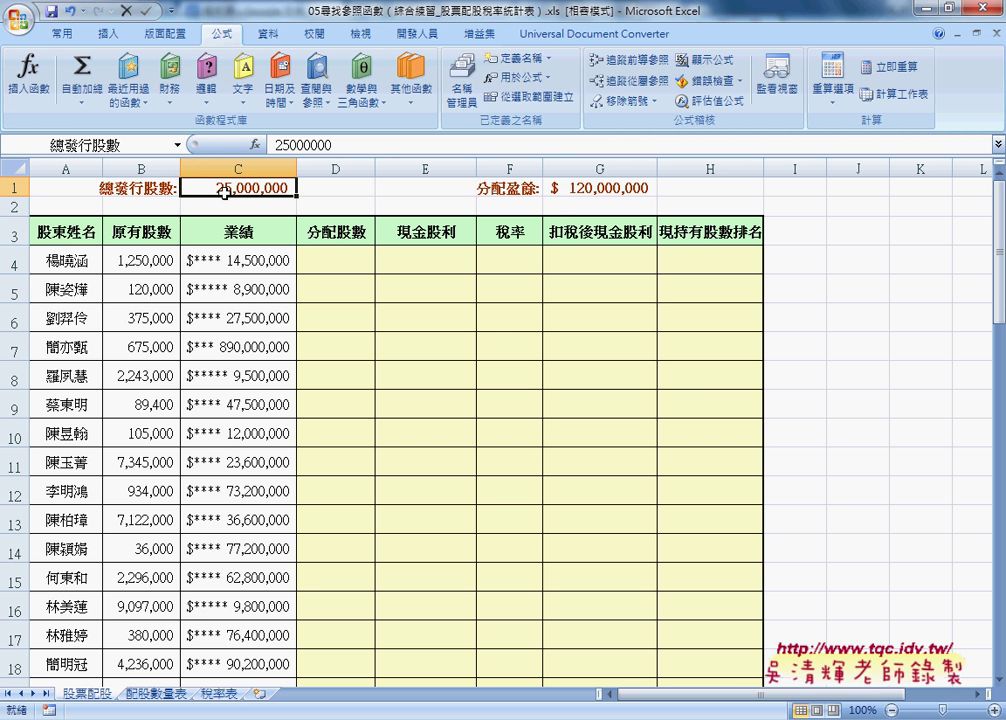
left_click(599, 188)
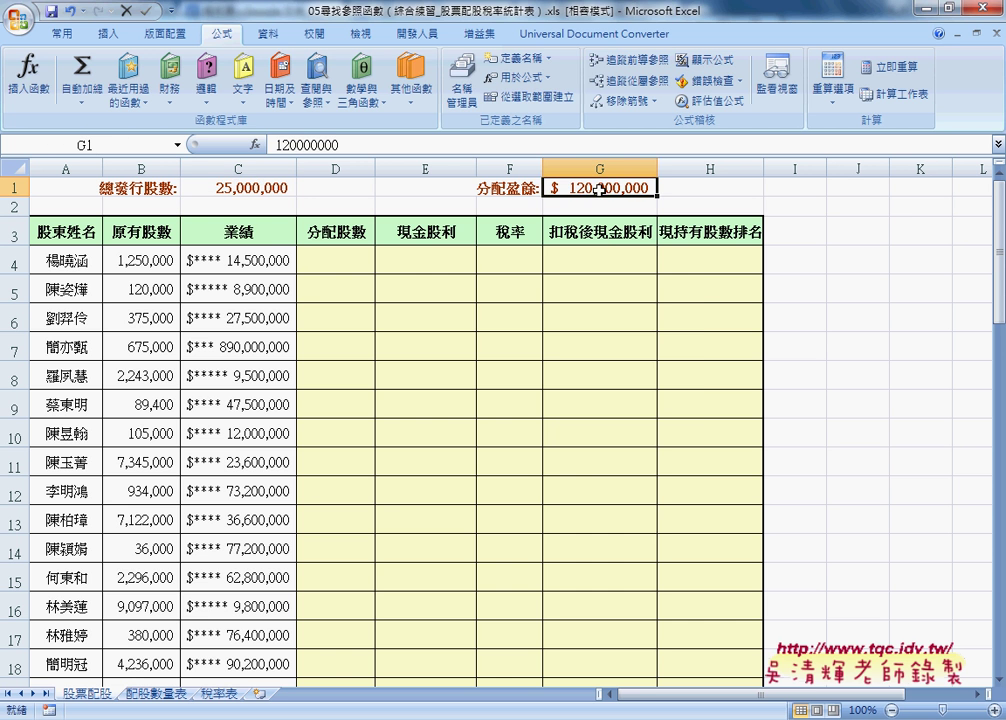
left_click(517, 58)
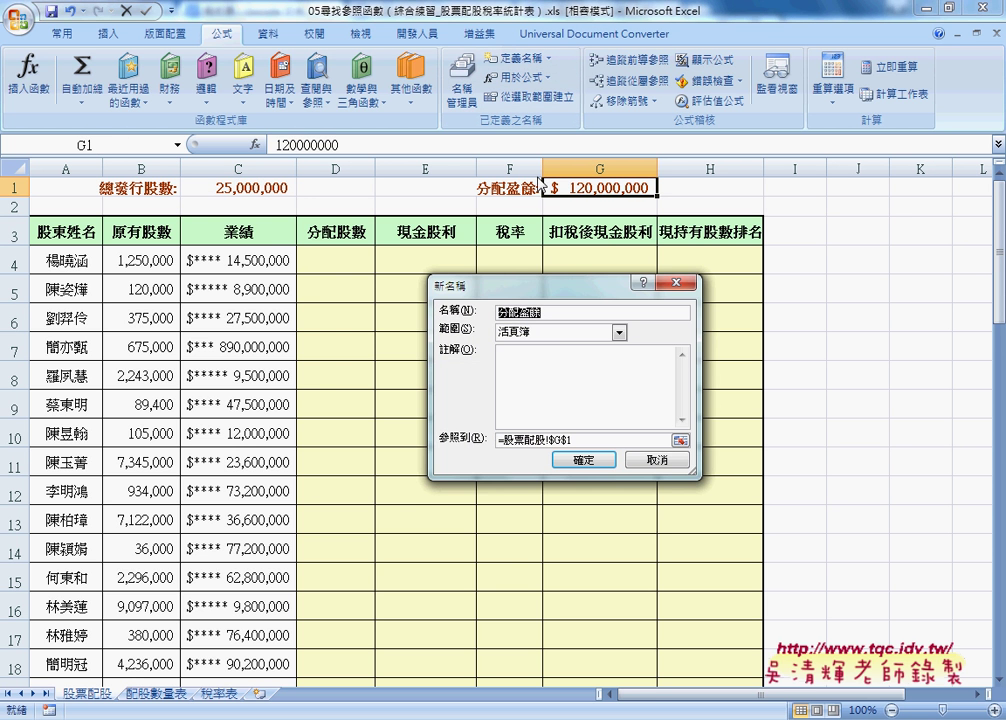
left_click(583, 460)
left_click(63, 231)
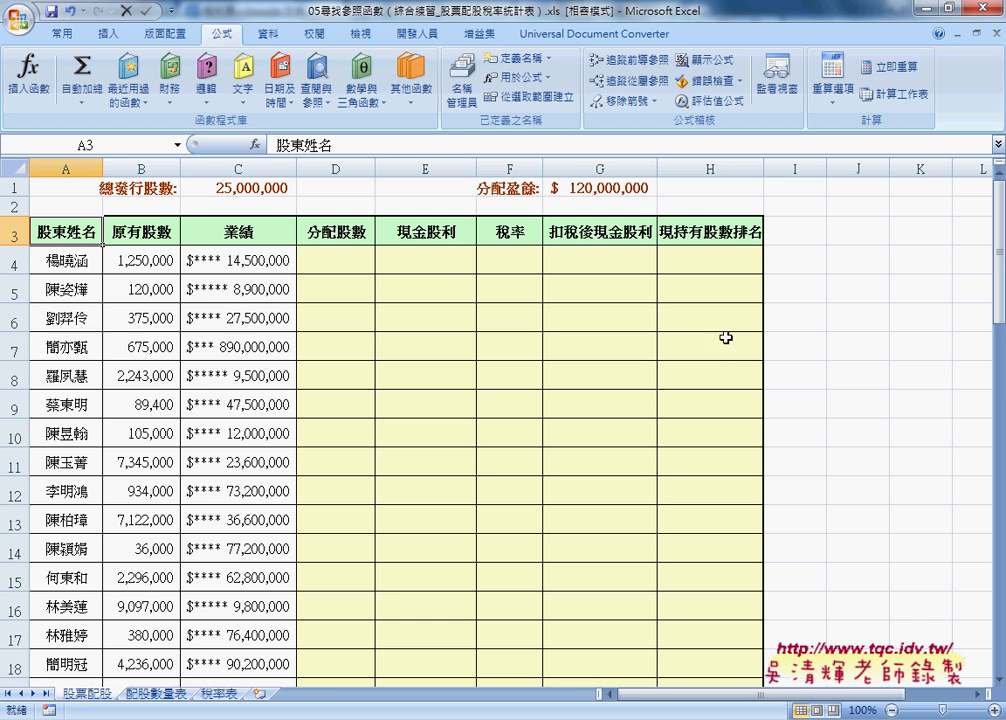
Select the stock table from A3 through H58, including its header row
scroll(716, 350, "down", 3)
scroll(716, 350, "down", 8)
scroll(718, 350, "down", 5)
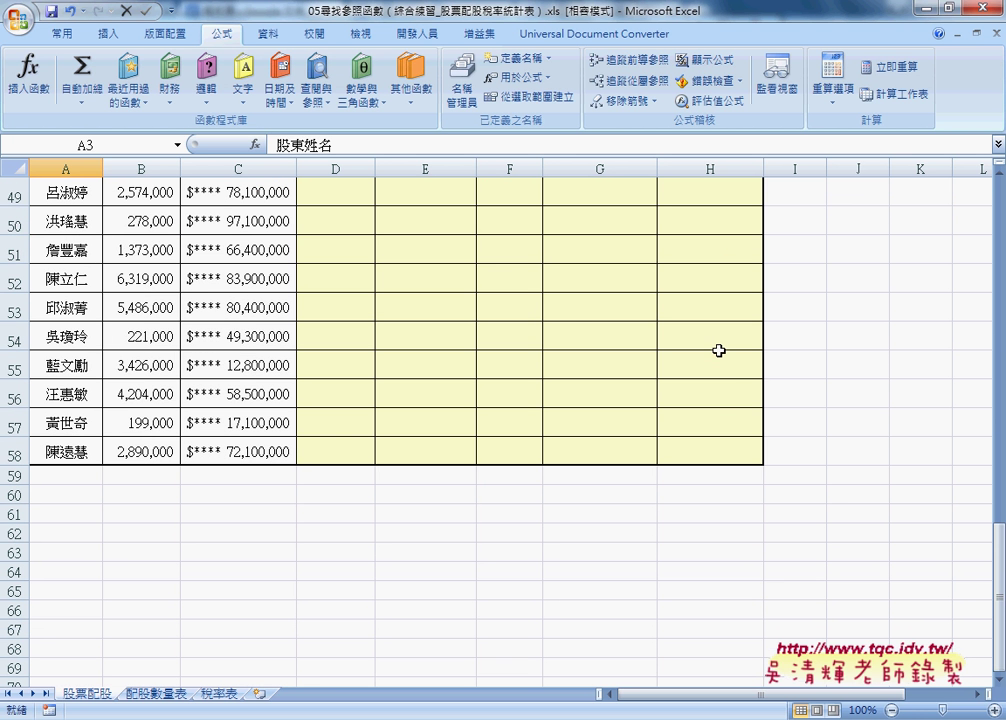
left_click(710, 447, "shift")
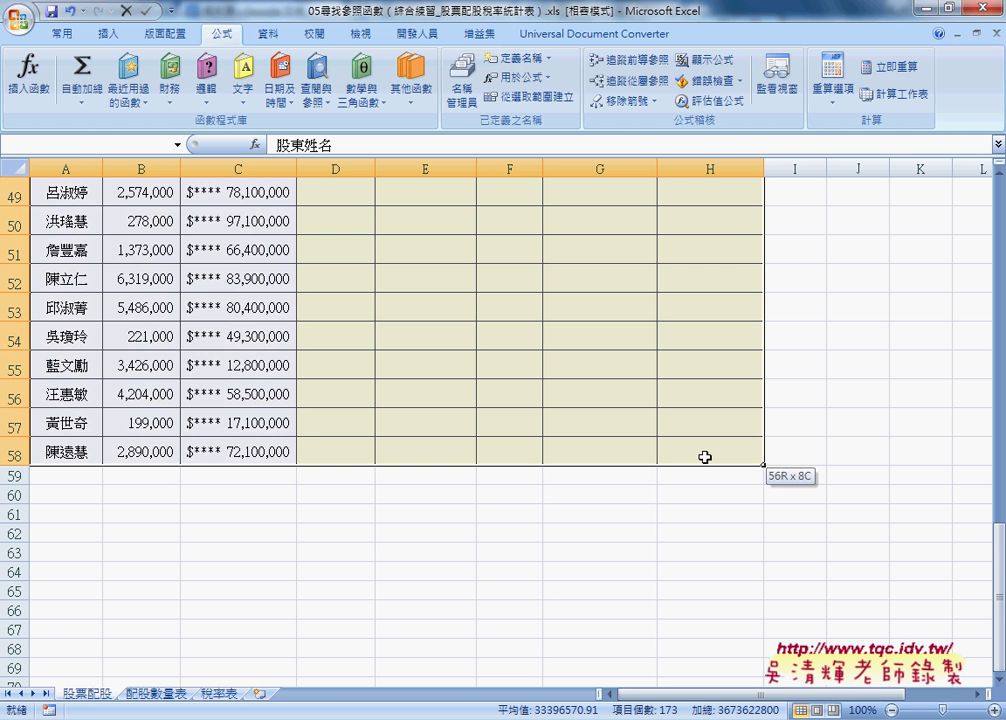
scroll(676, 272, "up", 11)
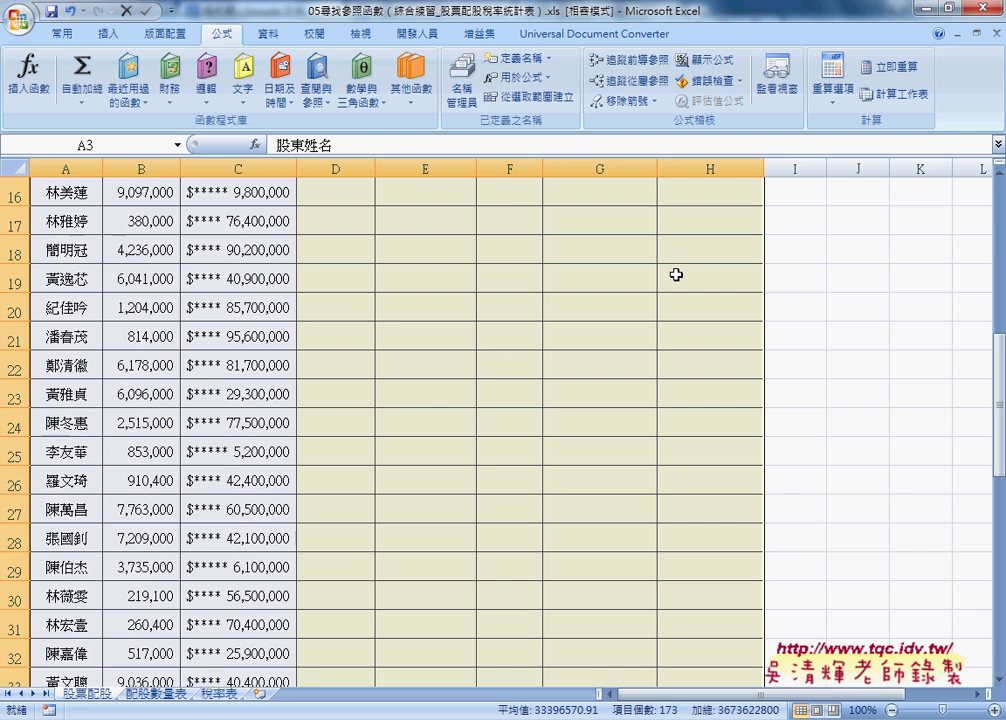
scroll(676, 272, "up", 4)
scroll(676, 272, "up", 1)
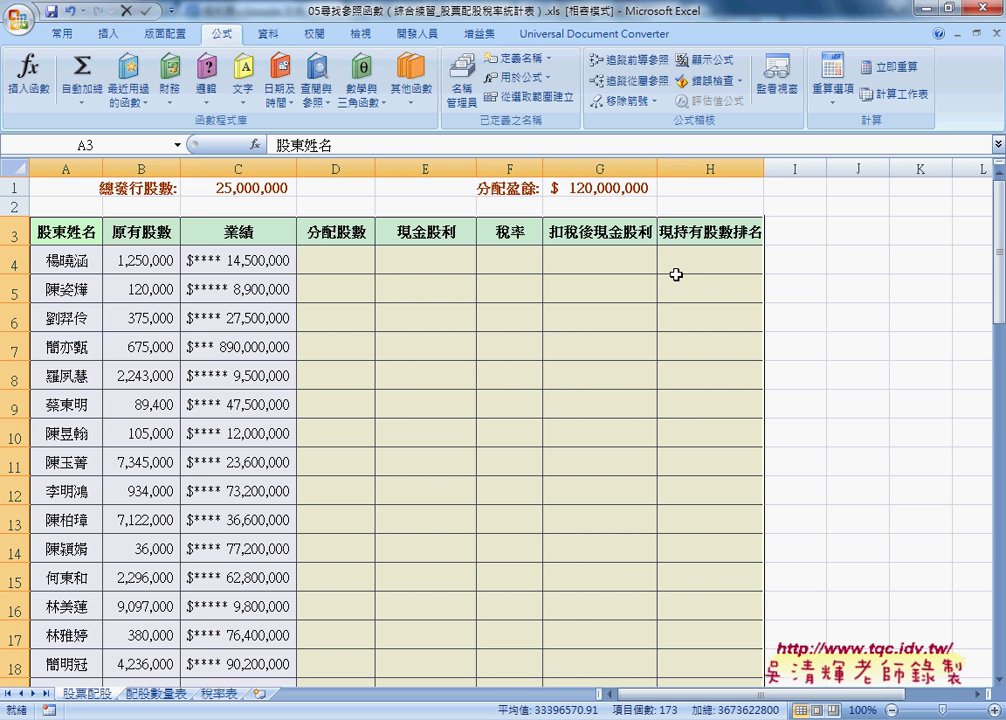
scroll(240, 341, "down", 2)
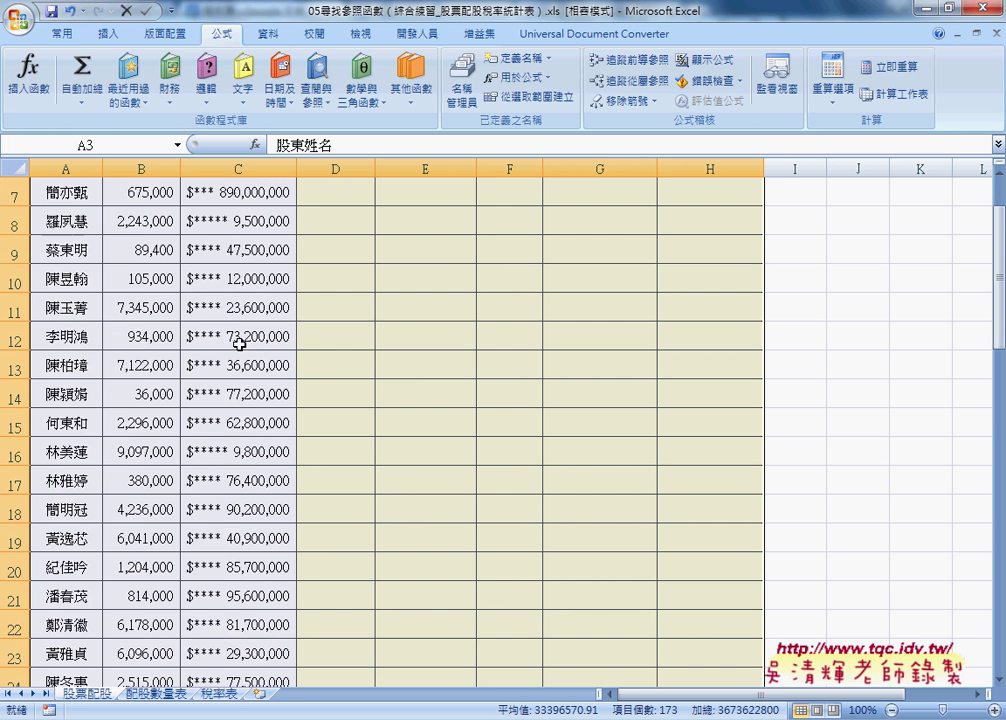
scroll(240, 341, "down", 4)
scroll(240, 338, "down", 6)
scroll(287, 374, "down", 3)
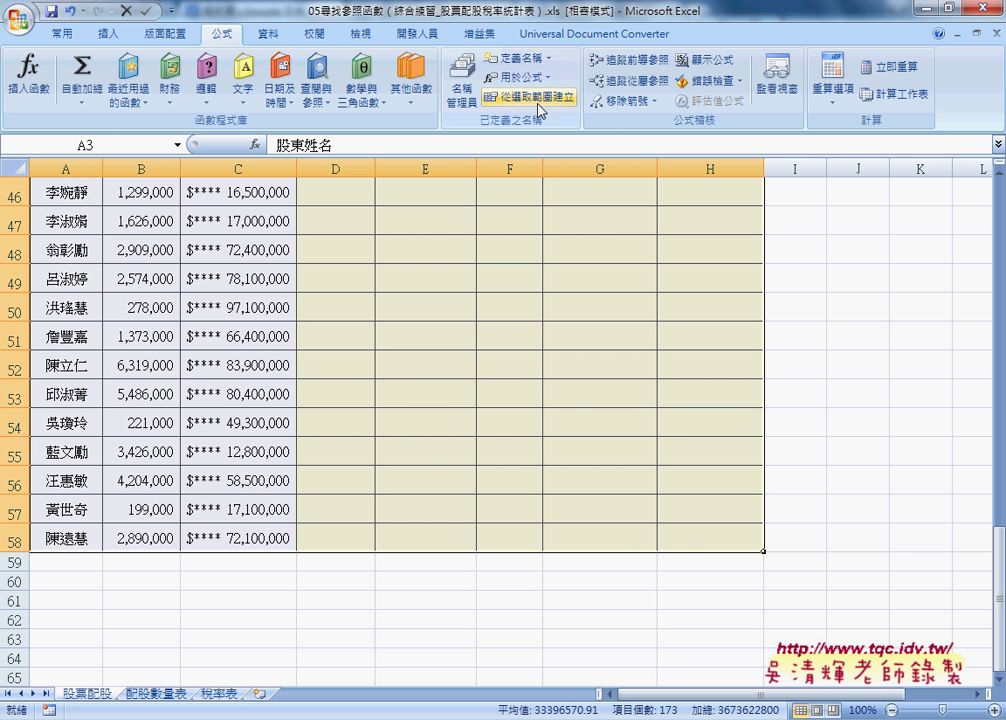
scroll(556, 294, "up", 4)
scroll(556, 294, "up", 11)
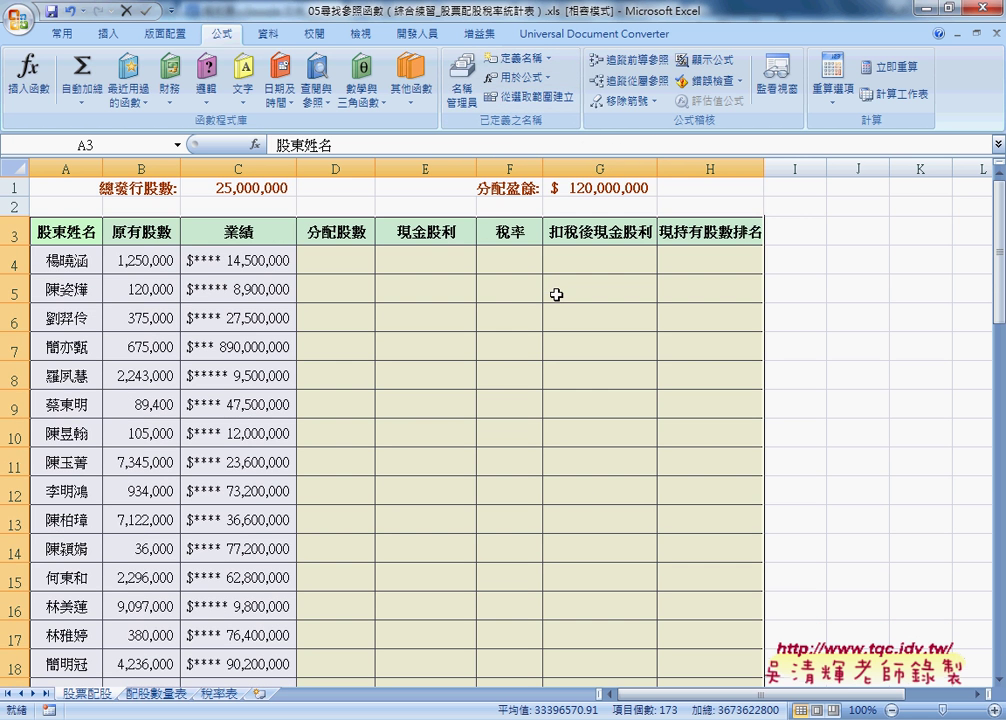
Create names from the top row only, such as 股東姓名 and 原有股數, then list the defined names
left_click(530, 97)
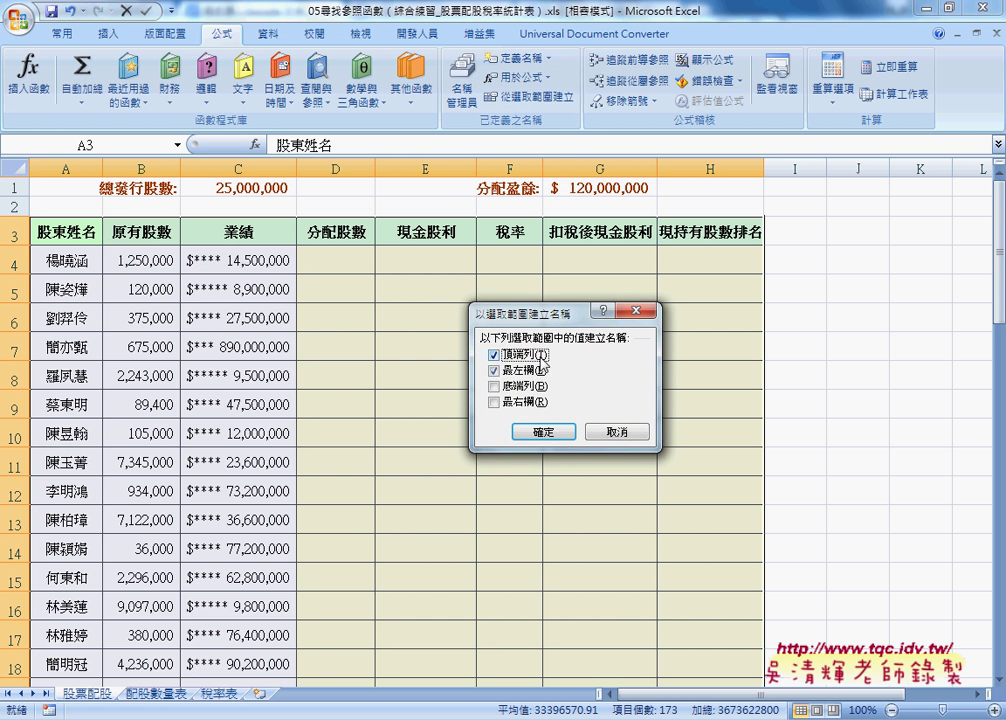
left_click(494, 371)
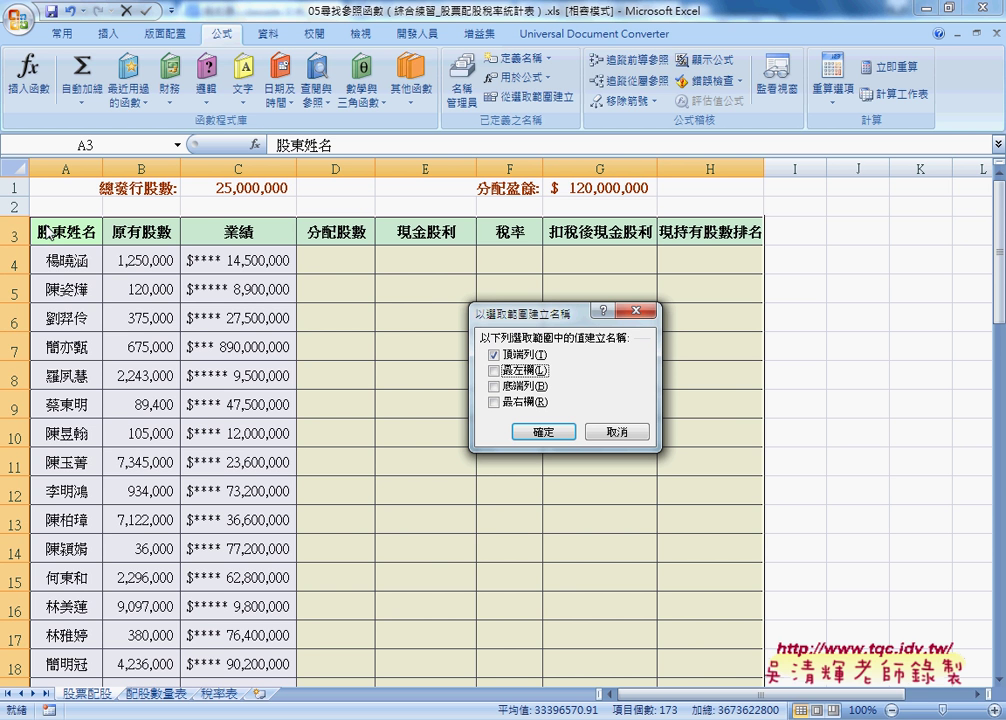
mouse_move(55, 200)
left_mouse_down()
mouse_move(72, 240)
mouse_move(75, 355)
mouse_move(72, 346)
left_mouse_up()
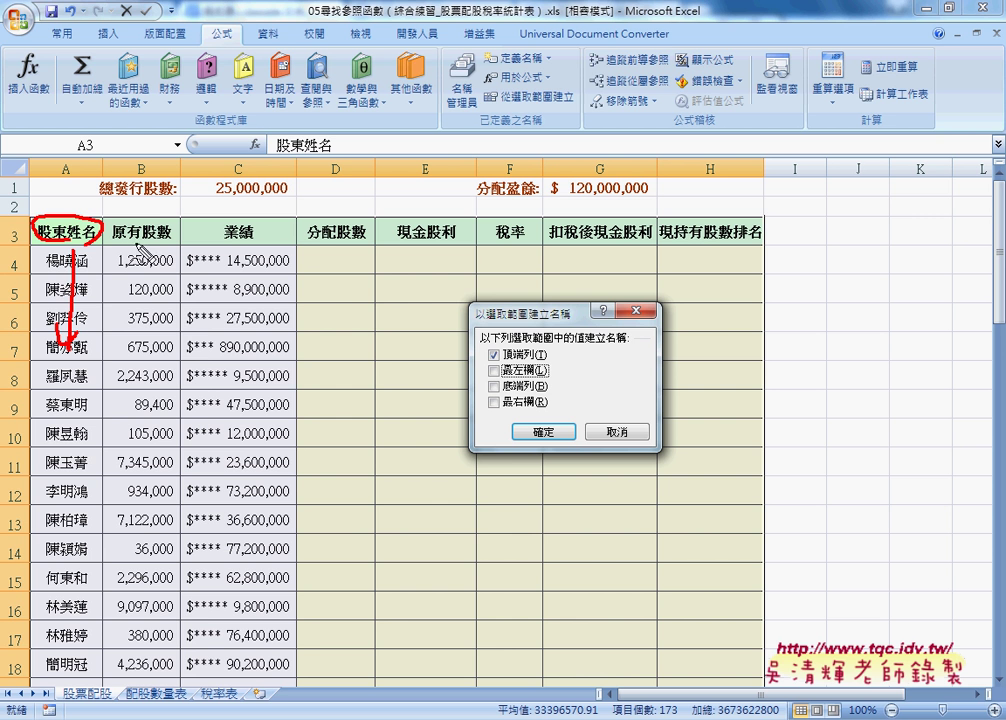
mouse_move(138, 250)
left_mouse_down()
mouse_move(118, 218)
mouse_move(157, 258)
mouse_move(152, 322)
left_mouse_up()
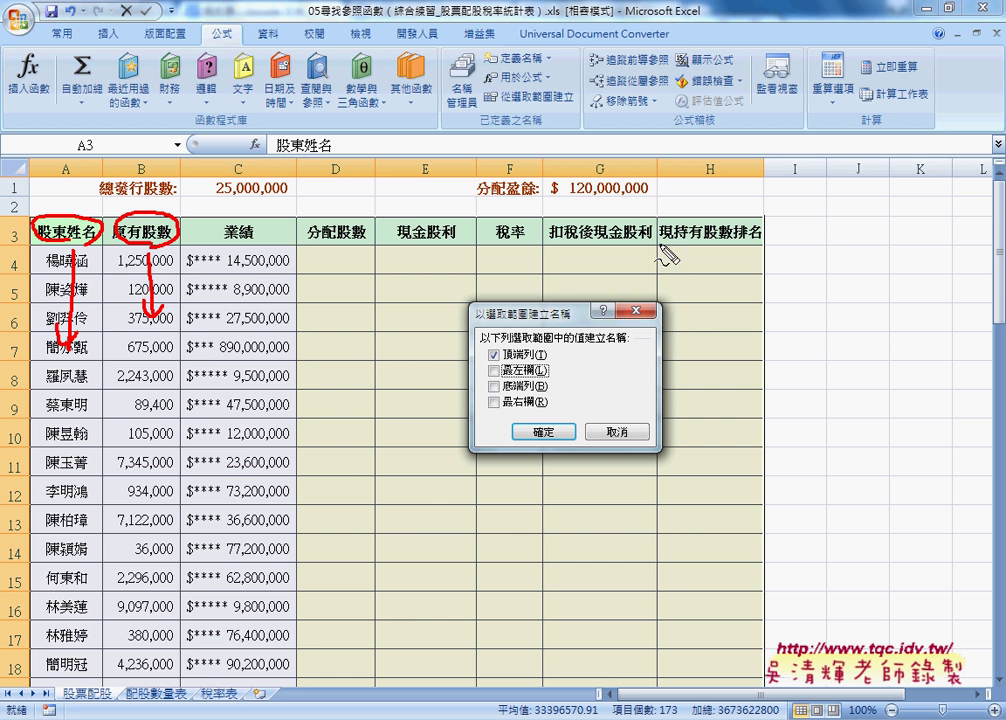
mouse_move(447, 215)
left_mouse_down()
mouse_move(456, 121)
mouse_move(461, 129)
left_mouse_up()
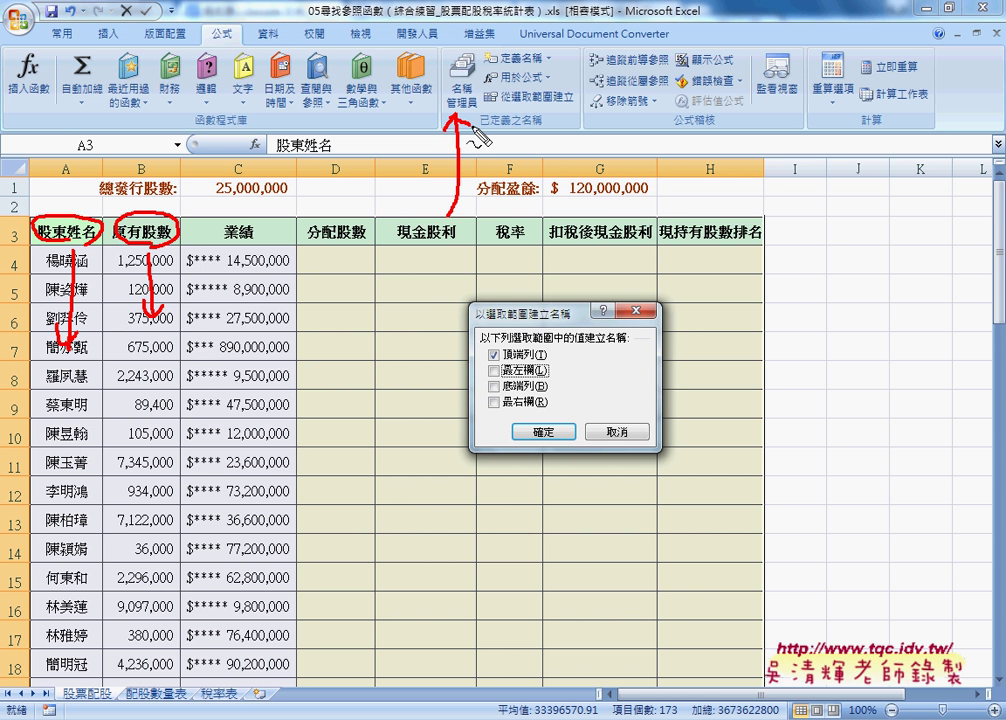
key("Escape")
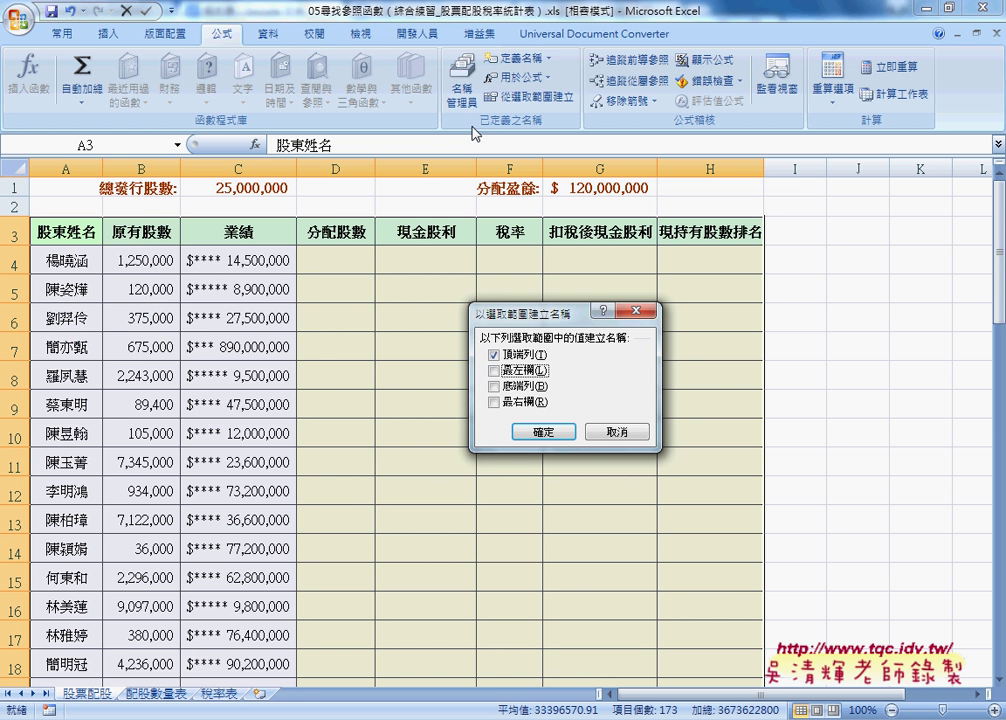
left_click(543, 432)
left_click(463, 95)
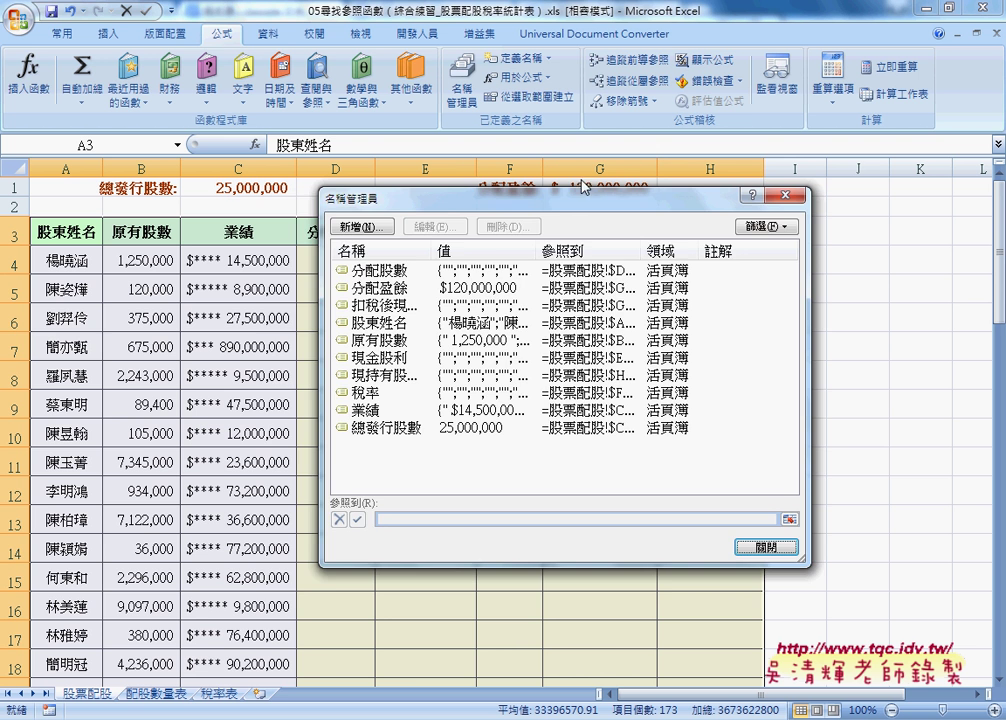
Widen the Name column and check the Refers to ranges of 股東姓名 and 原有股數
left_click_drag(420, 196, 364, 227)
left_click_drag(376, 281, 415, 281)
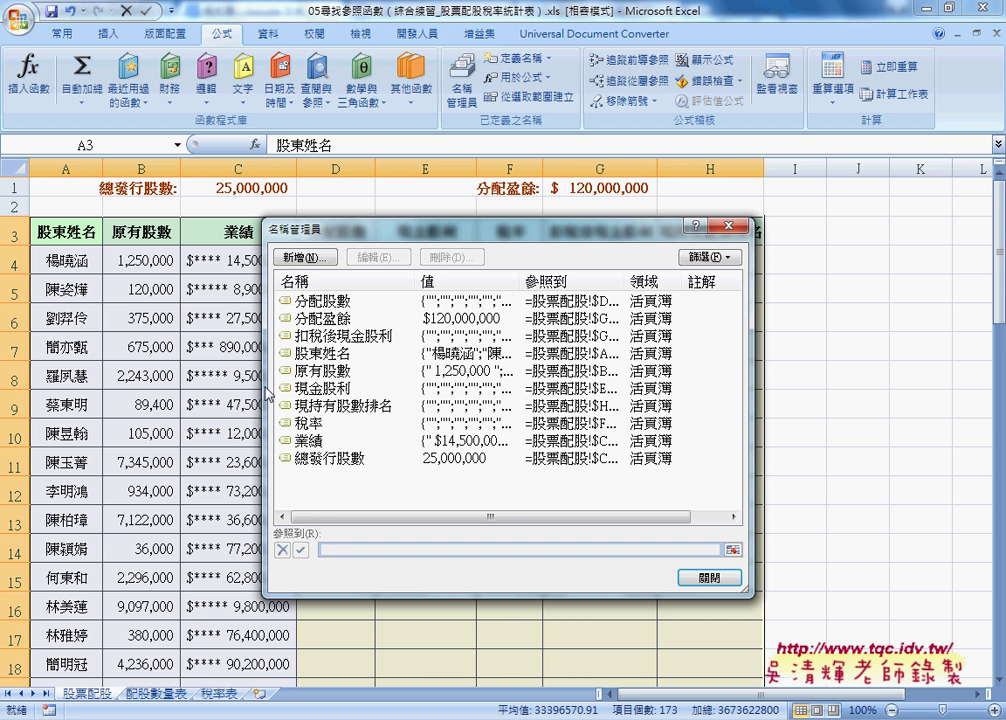
left_click(326, 355)
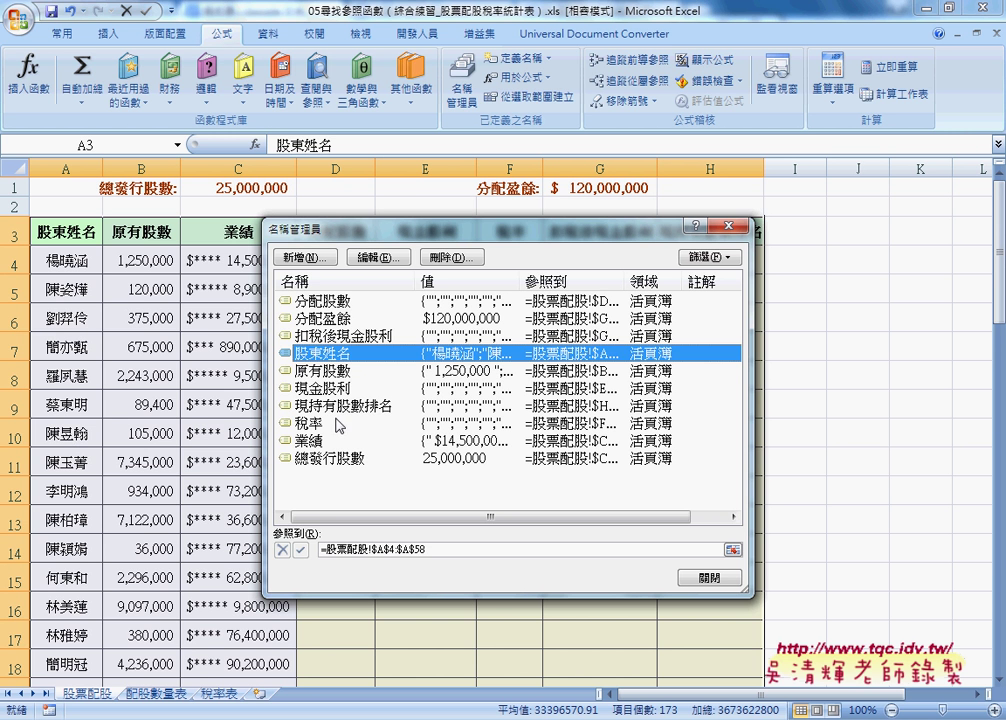
key("Down")
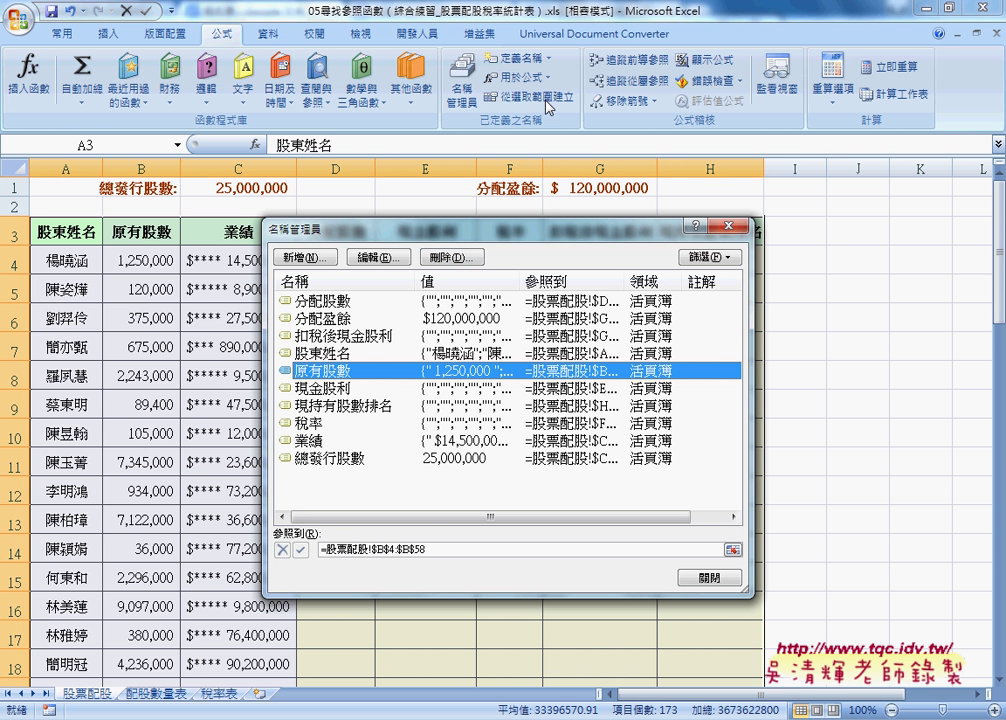
left_click(737, 226)
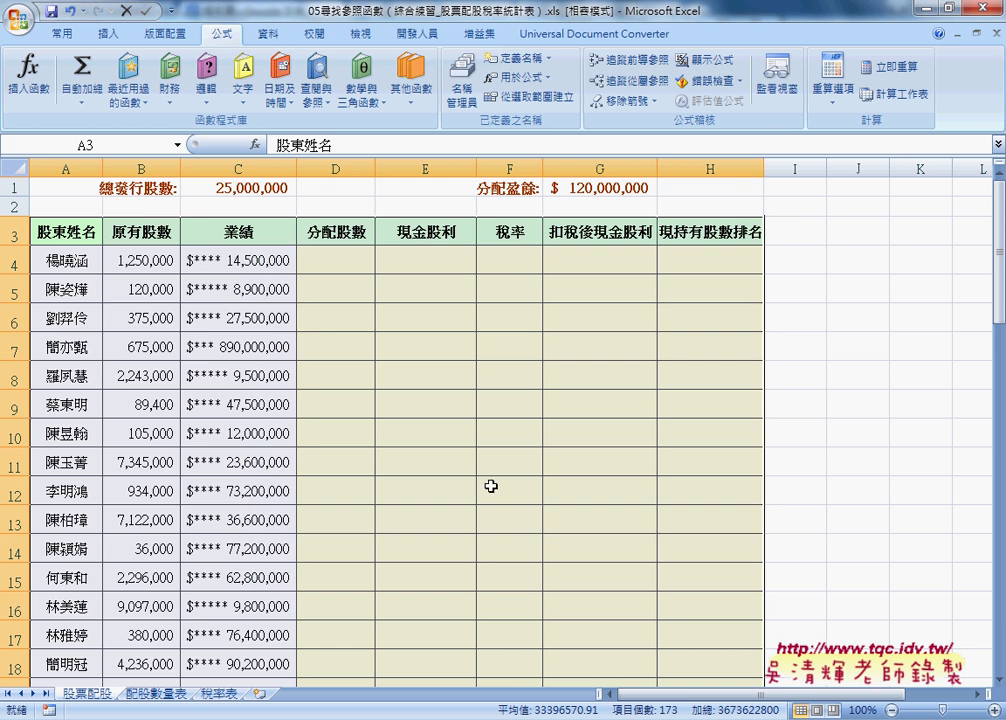
left_click(157, 694)
Name range A2:C7 on the 配股數量表 sheet as 配股數量表
double_click(157, 694)
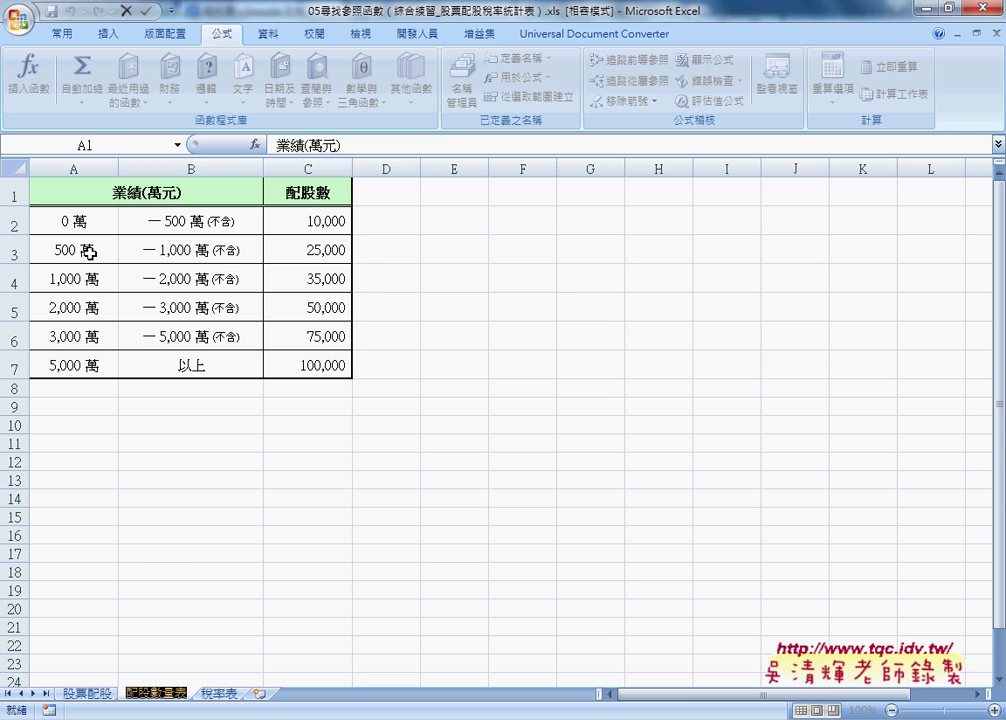
mouse_move(68, 221)
left_mouse_down()
mouse_move(144, 304)
mouse_move(295, 364)
left_mouse_up()
left_click(520, 58)
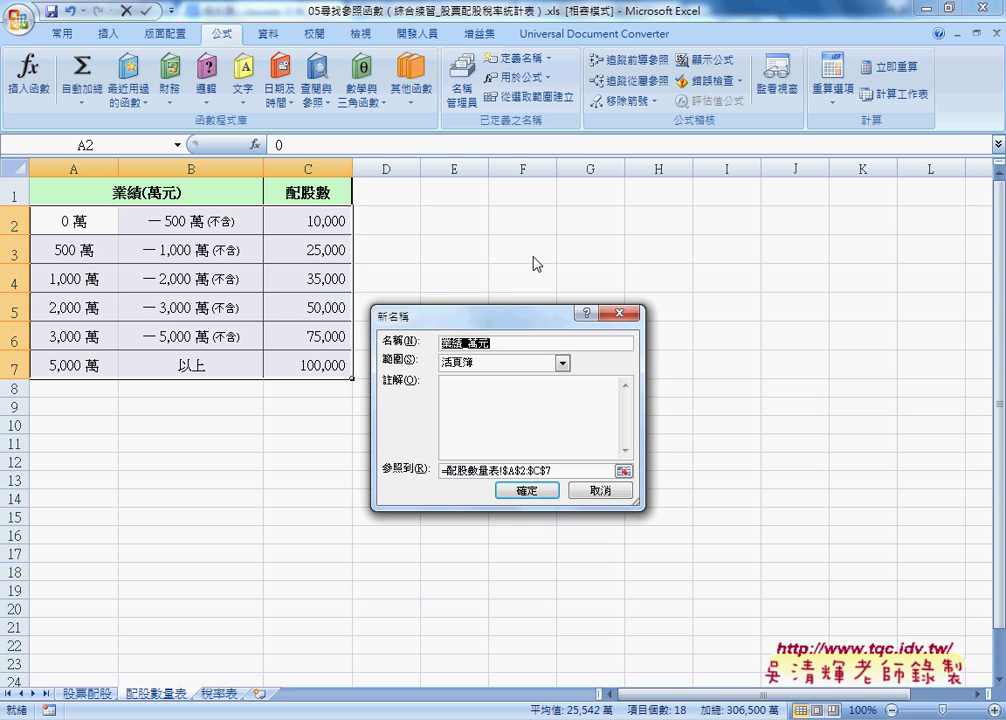
type("配股數量表")
left_click(512, 492)
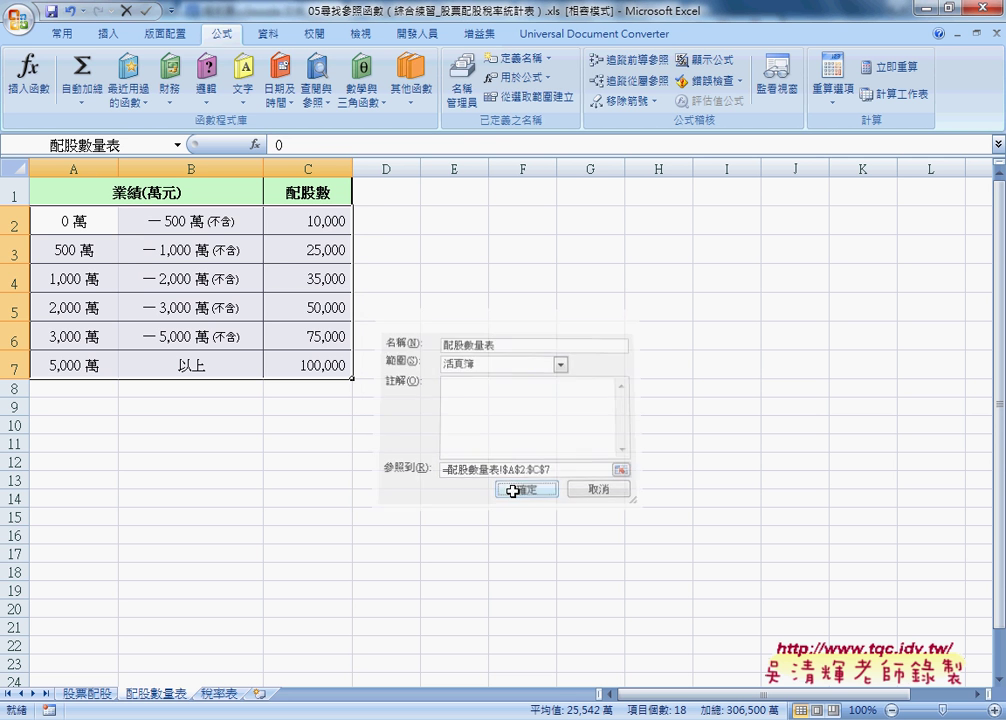
left_click(121, 145)
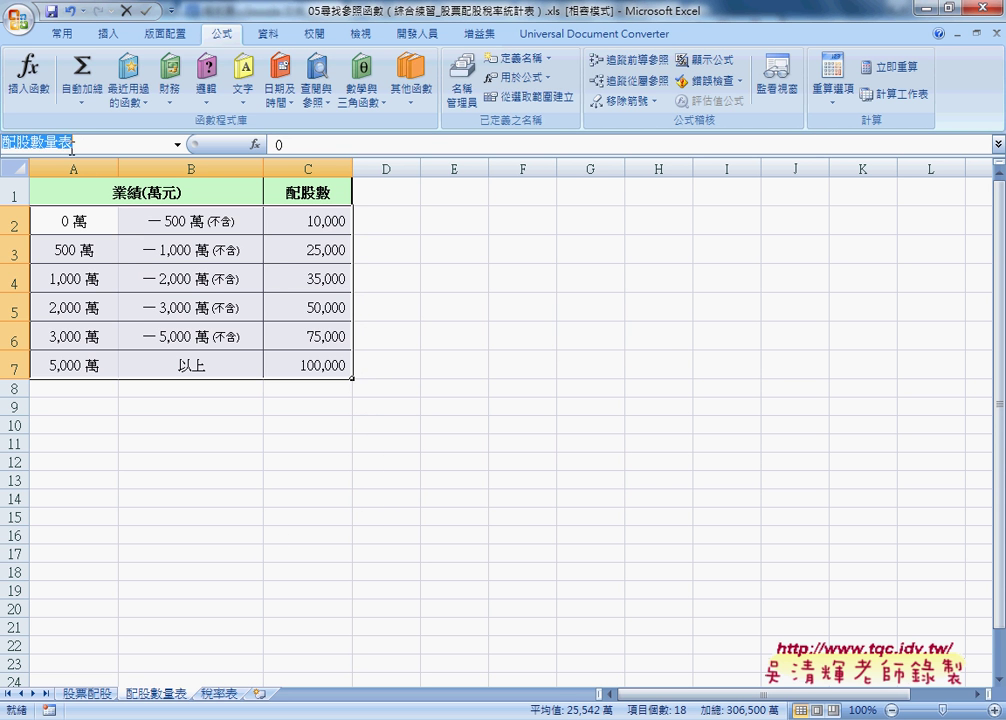
Name range B1:E3 on the 稅率表 sheet as 稅率表 via the Name Box
double_click(220, 693)
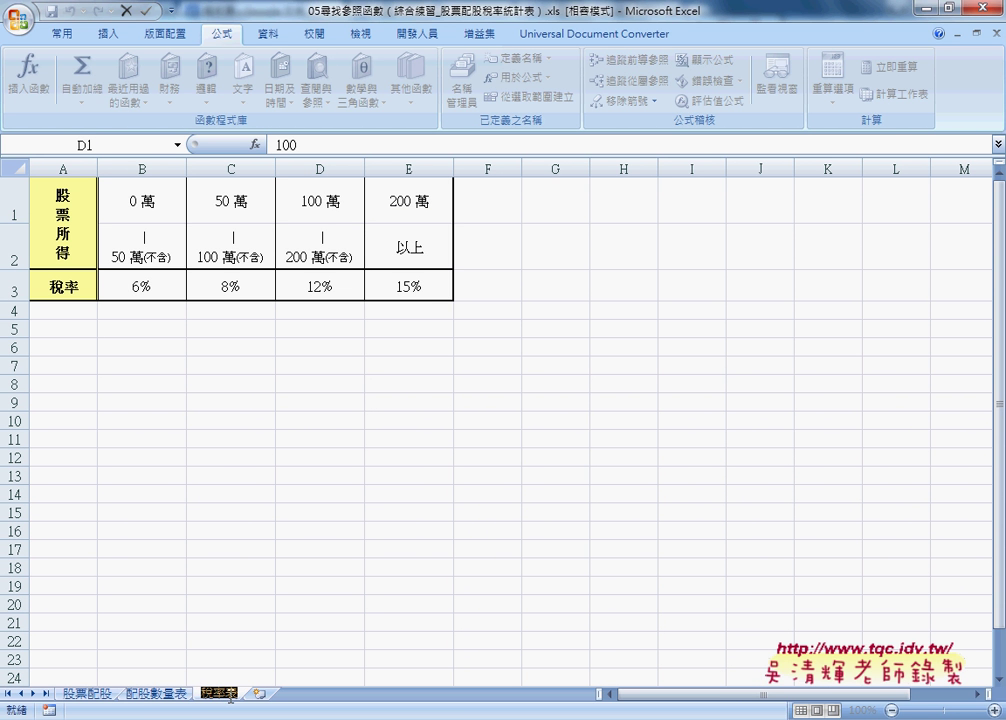
left_click_drag(143, 200, 395, 286)
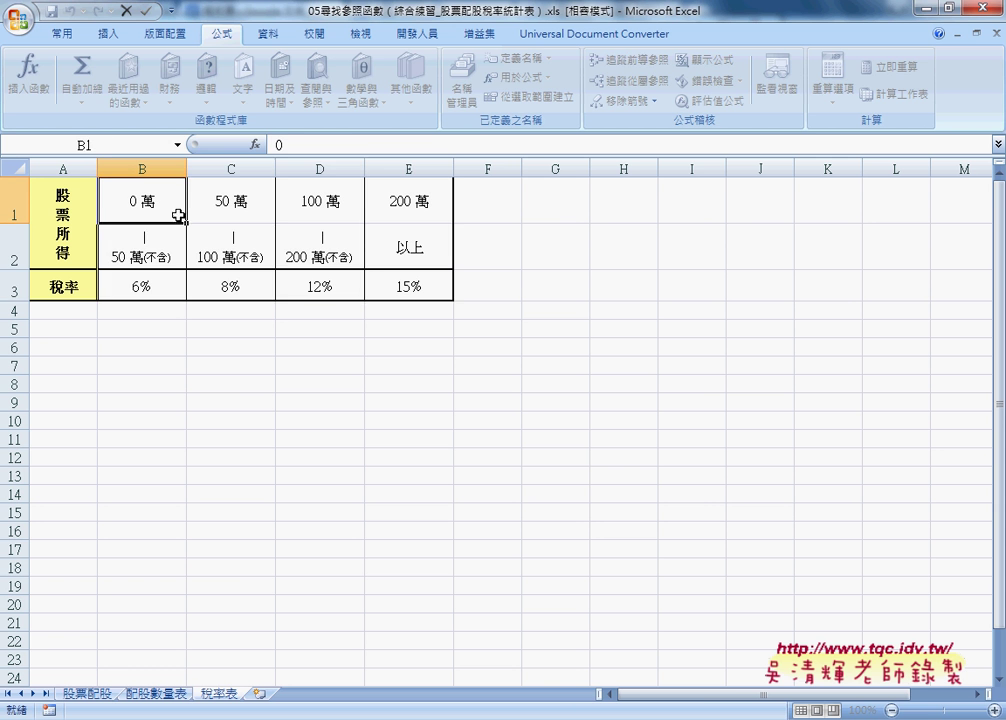
left_click(102, 144)
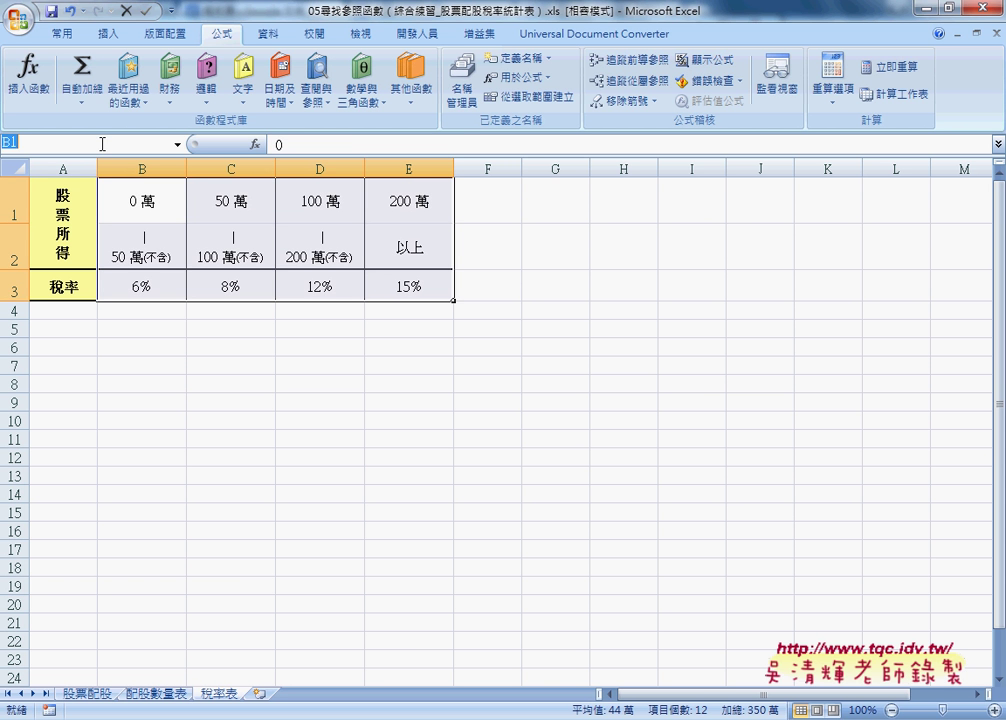
type("稅率表")
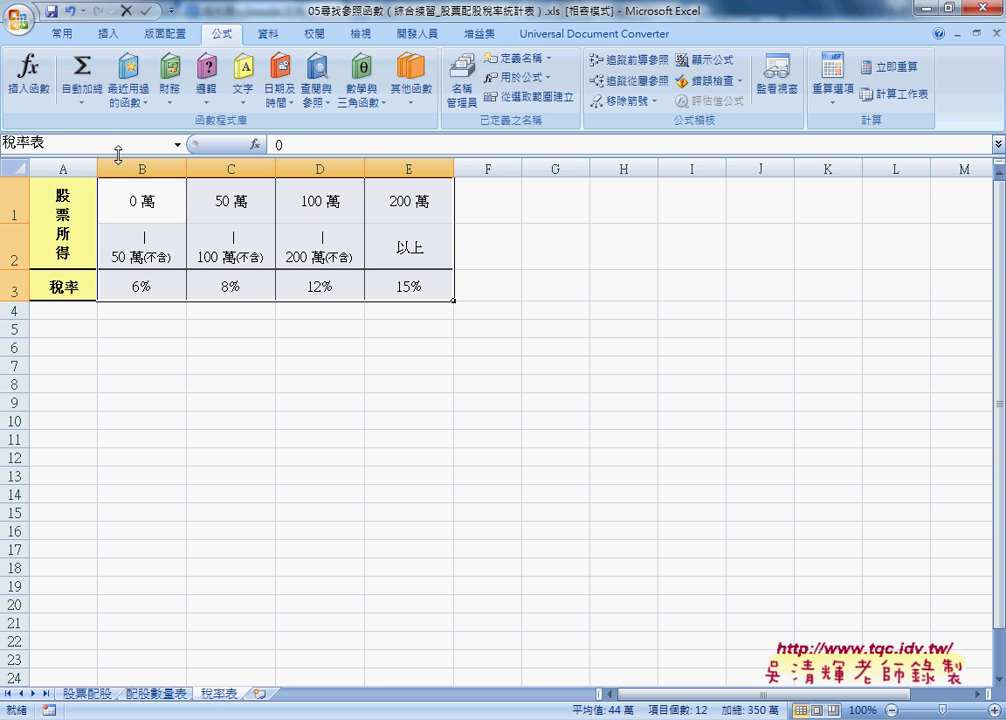
key("Return")
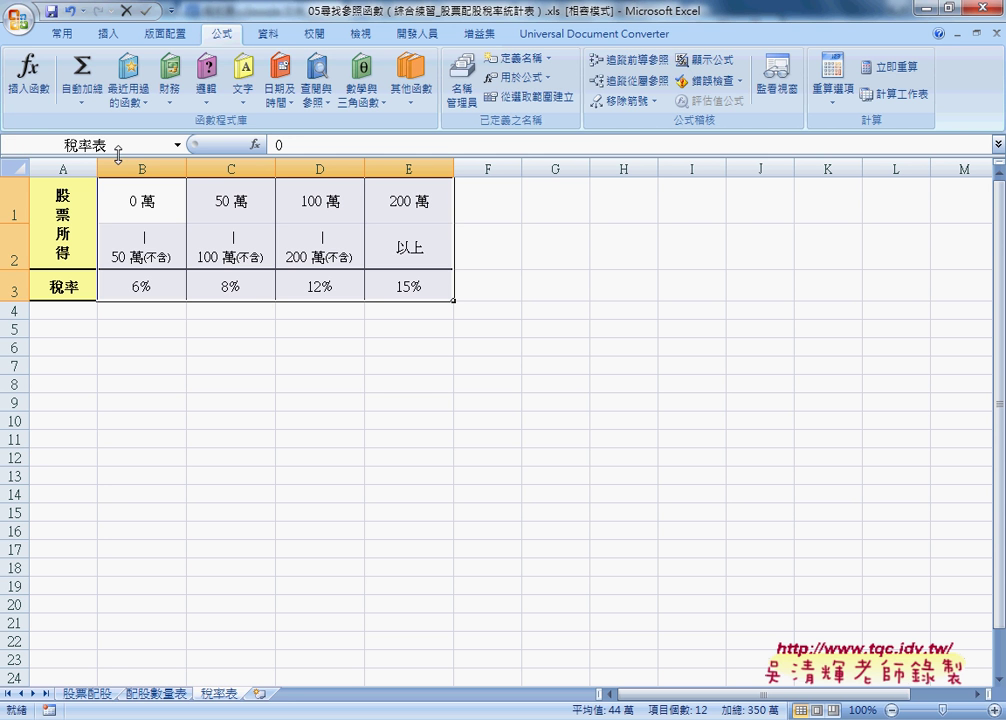
left_click(110, 148)
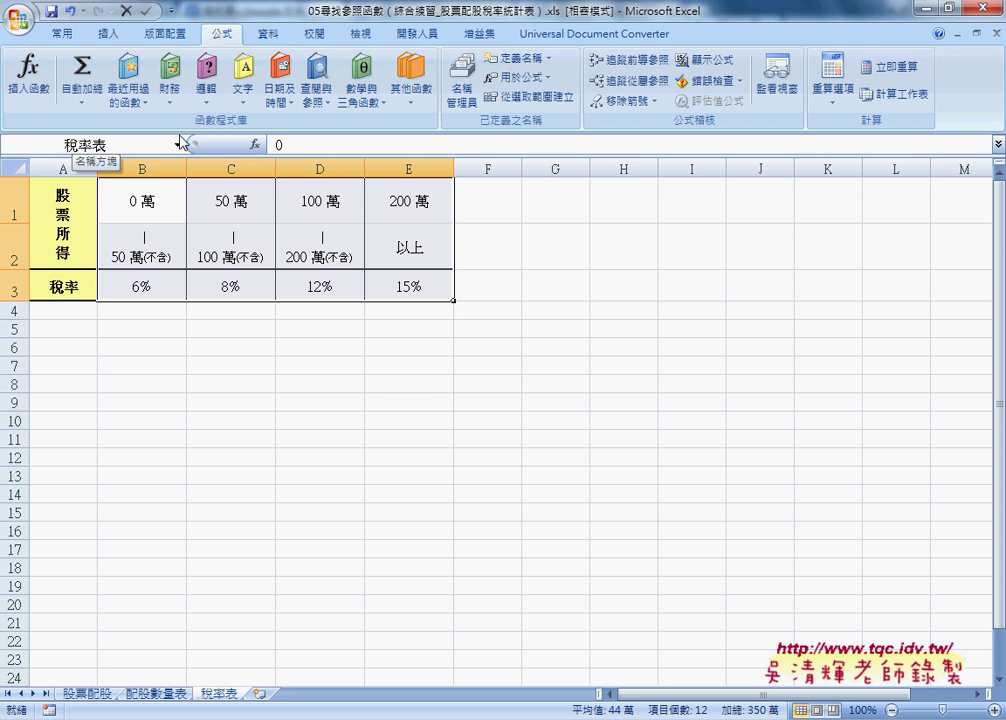
left_click(516, 60)
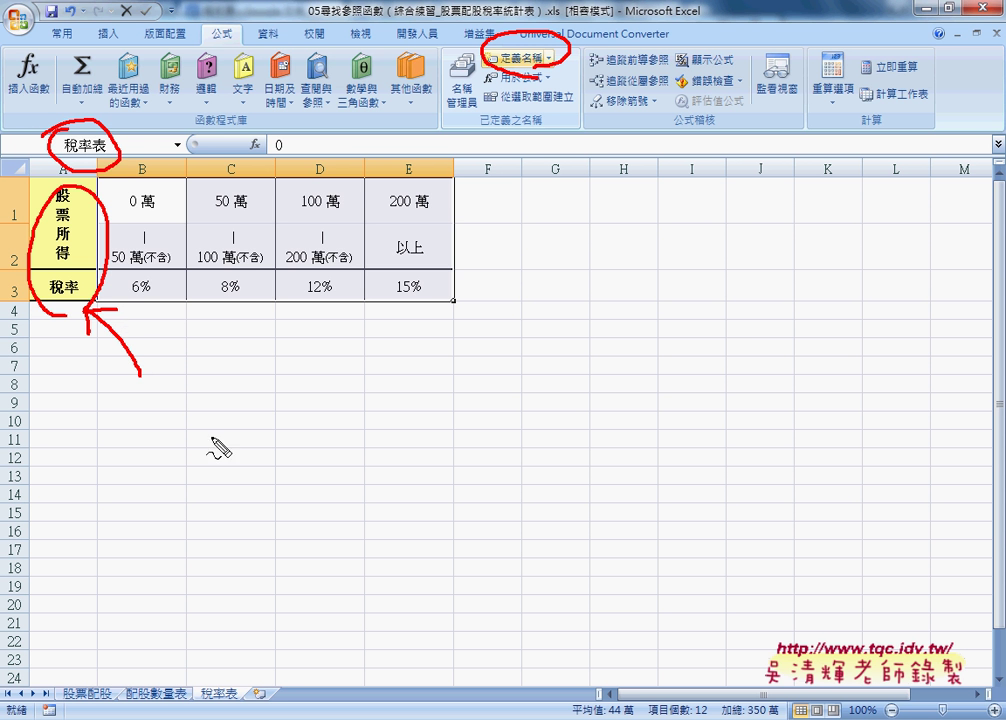
mouse_move(226, 398)
left_mouse_down()
mouse_move(238, 422)
mouse_move(250, 396)
left_mouse_up()
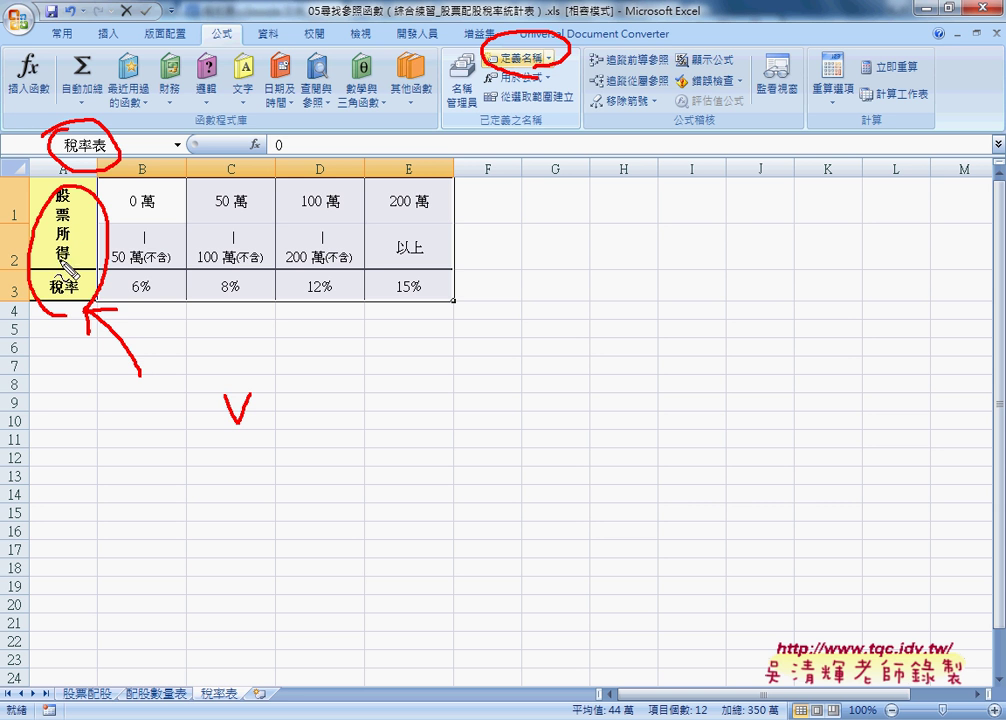
mouse_move(60, 350)
left_mouse_down()
mouse_move(61, 386)
mouse_move(78, 388)
mouse_move(80, 372)
left_mouse_up()
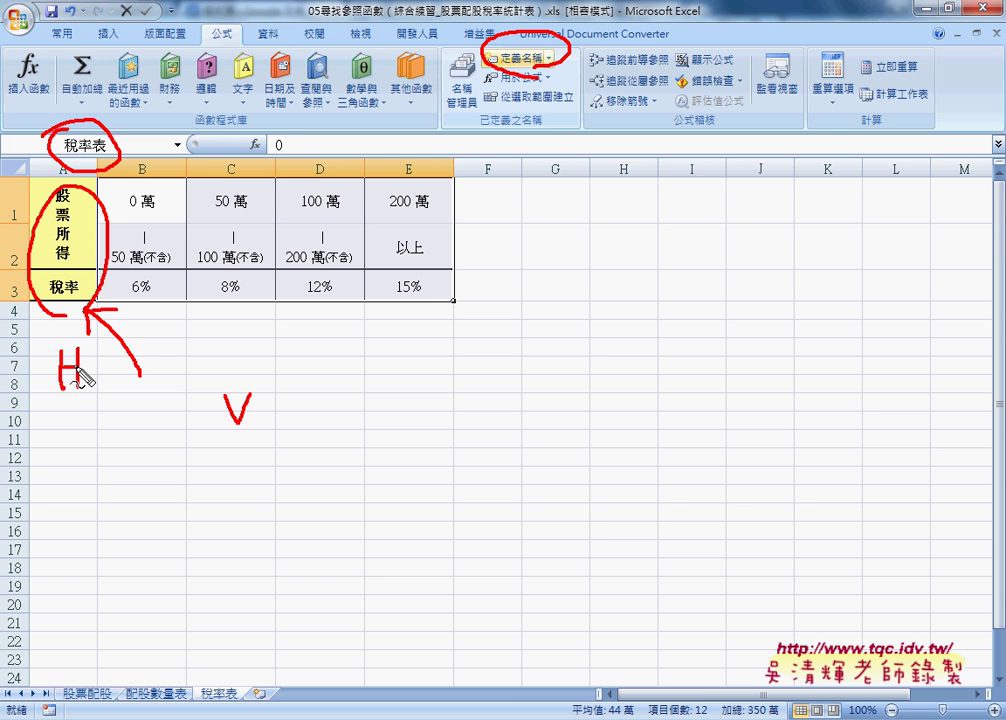
key("Escape")
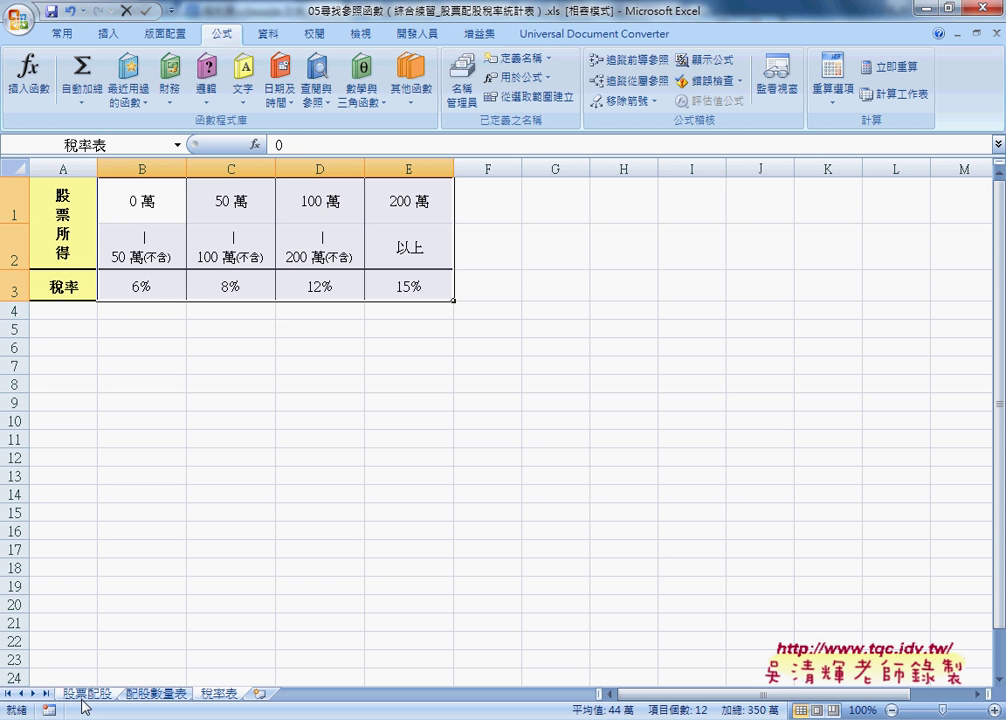
Return to cell D4 on the 股票配股 sheet, then switch to the 05尋找與參照函數練習.xls instructions
left_click(86, 693)
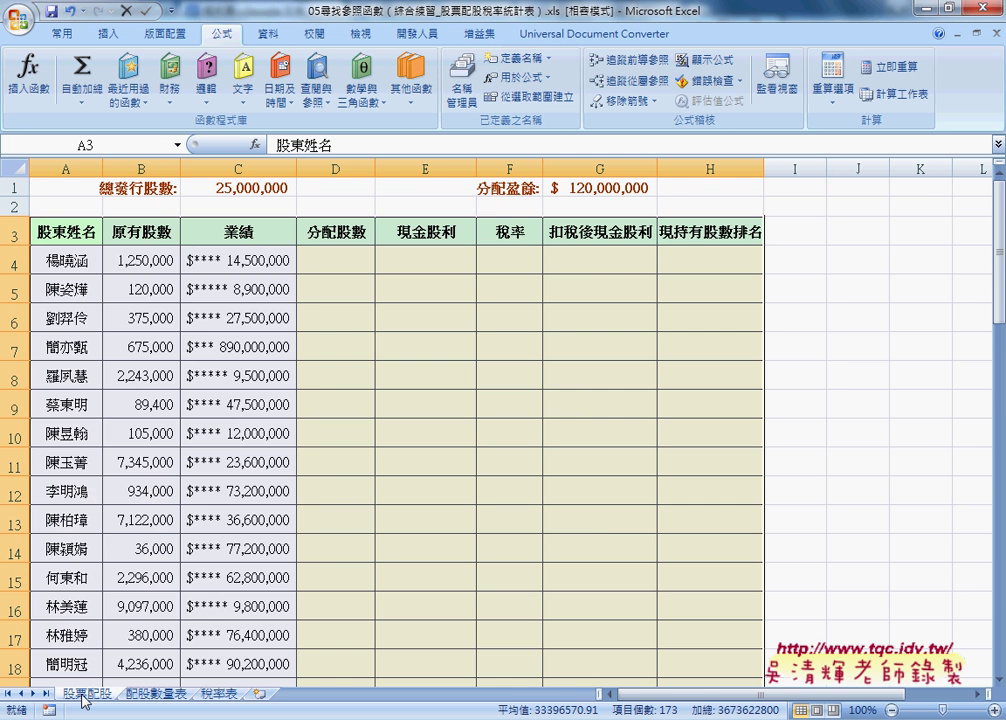
left_click(350, 260)
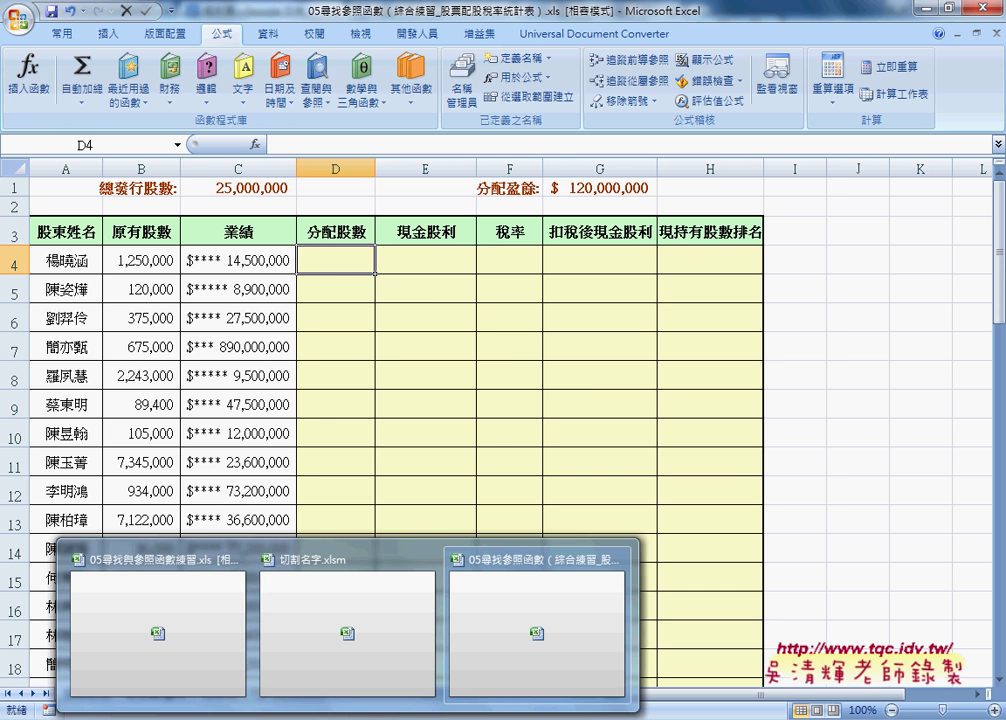
left_click(175, 645)
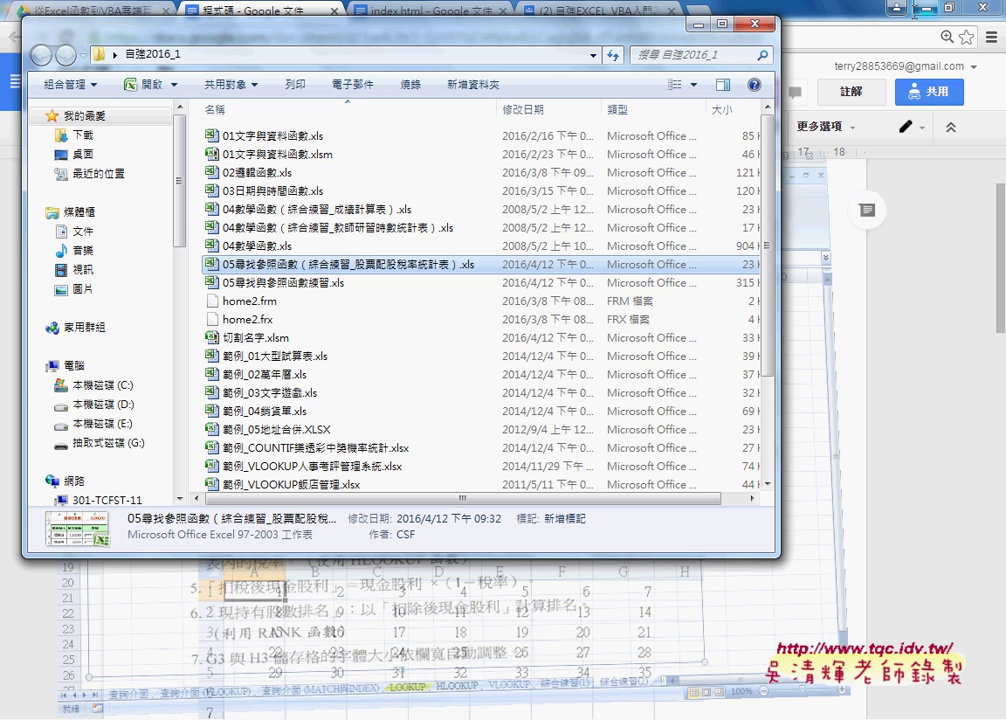
Bring the stock-dividend workbook back to the front from the Excel taskbar thumbnails
left_click(350, 718)
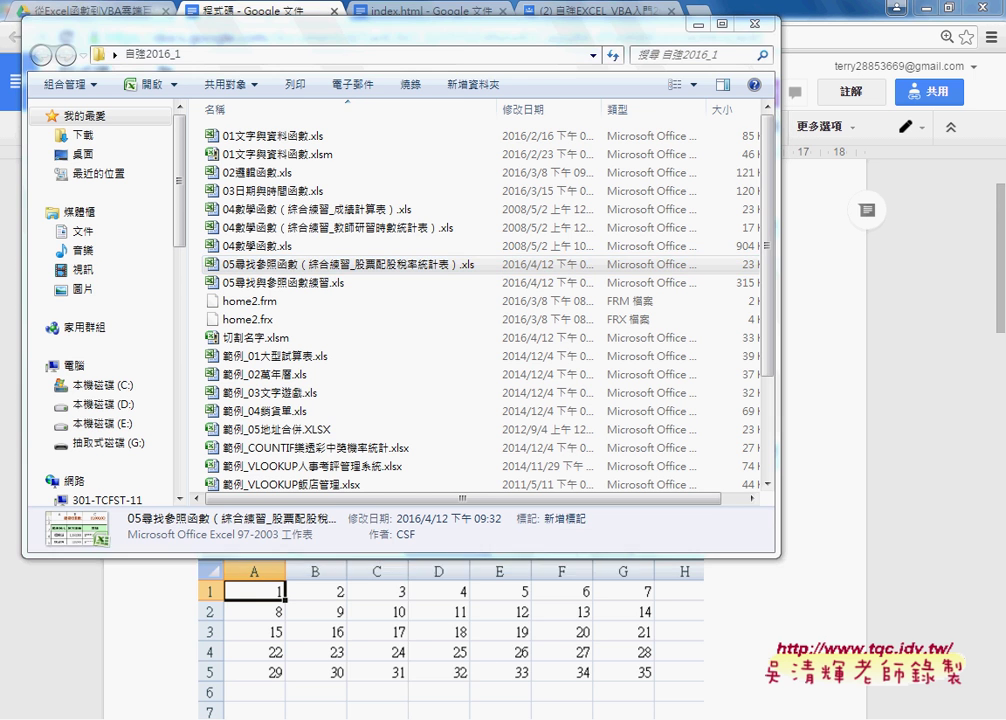
left_click(499, 657)
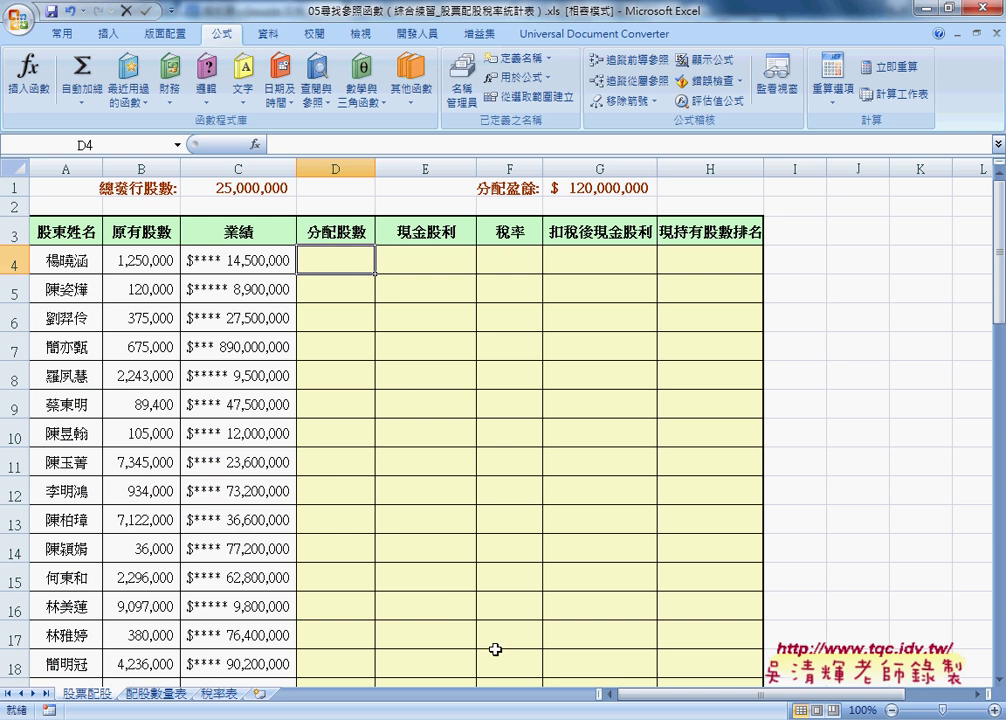
Enter 35,000 in D4 after matching C4 to the 1,000–2,000 萬 bracket on 配股數量表
left_click(243, 262)
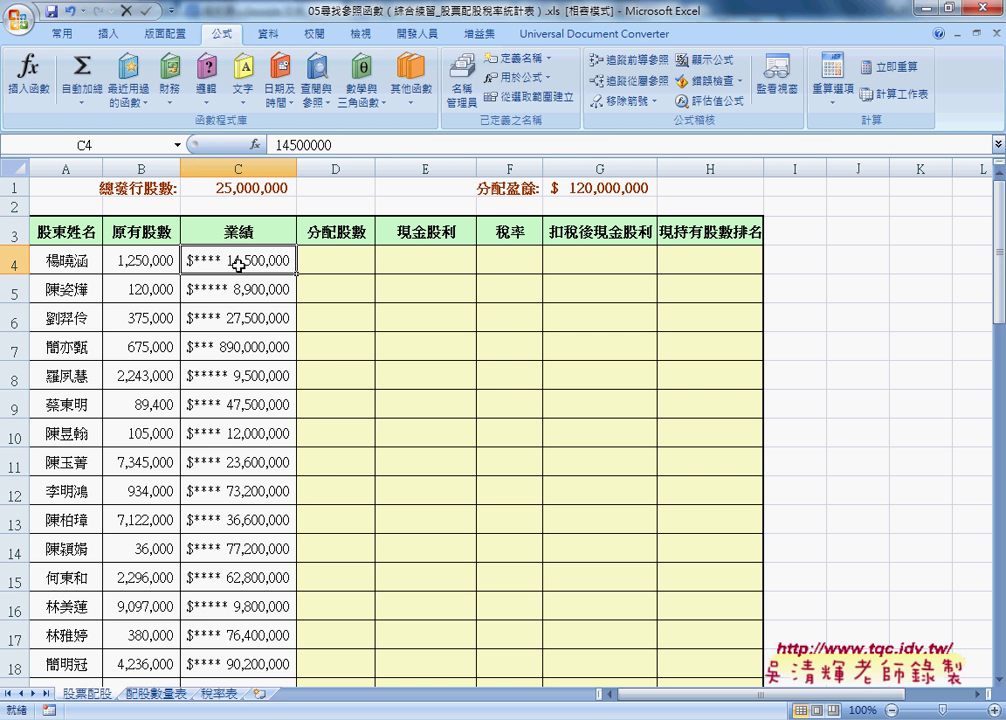
left_click(157, 694)
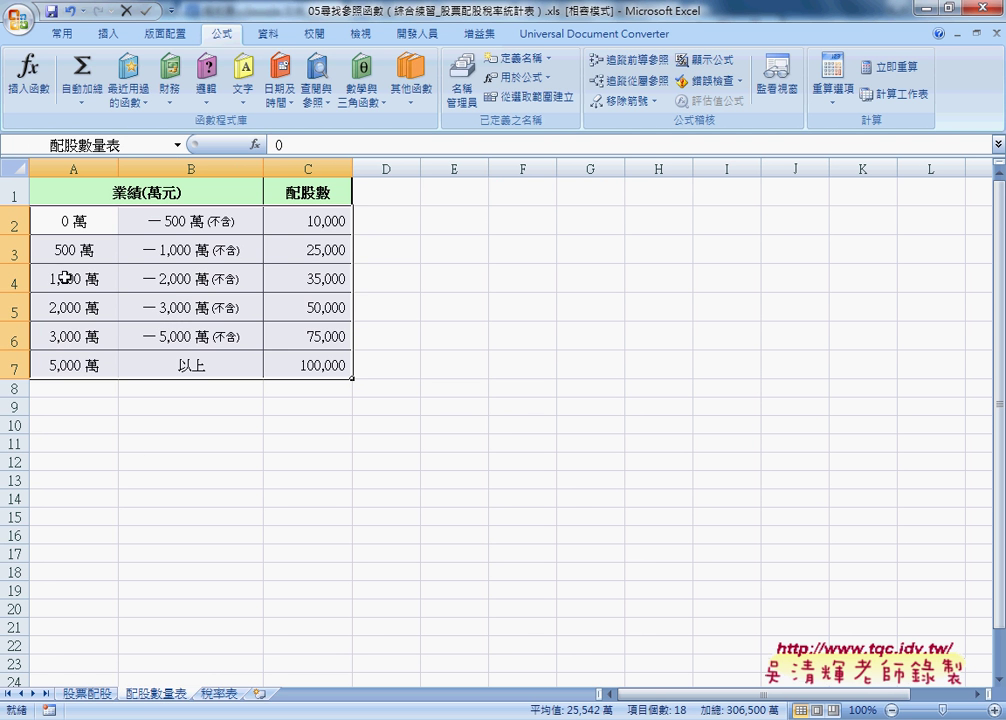
left_click_drag(49, 280, 295, 281)
left_click(295, 281)
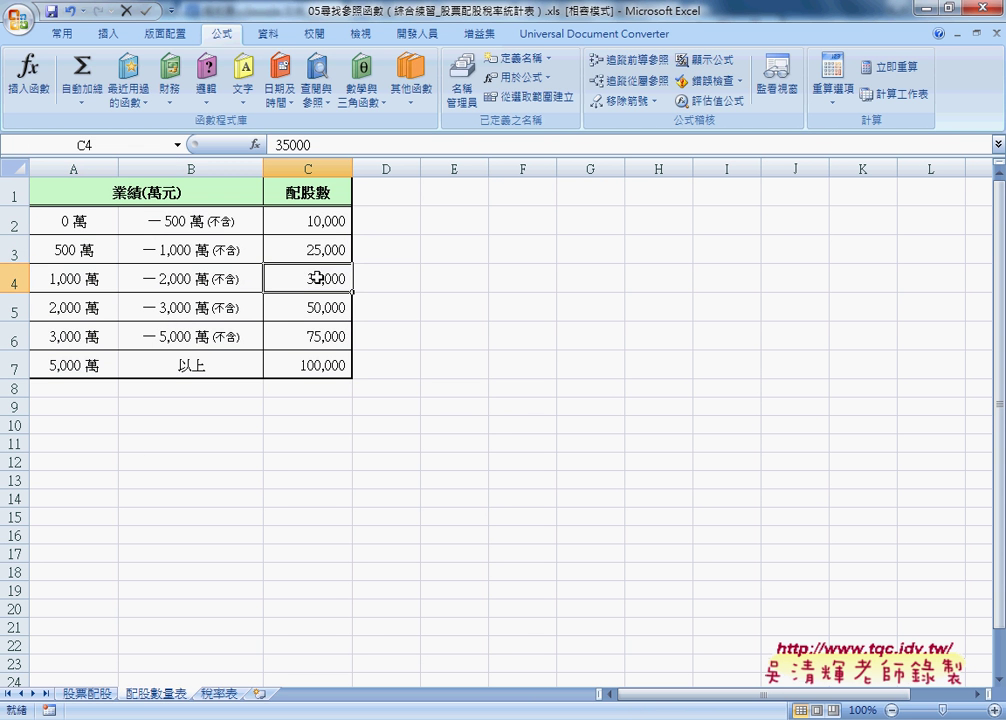
left_click(87, 693)
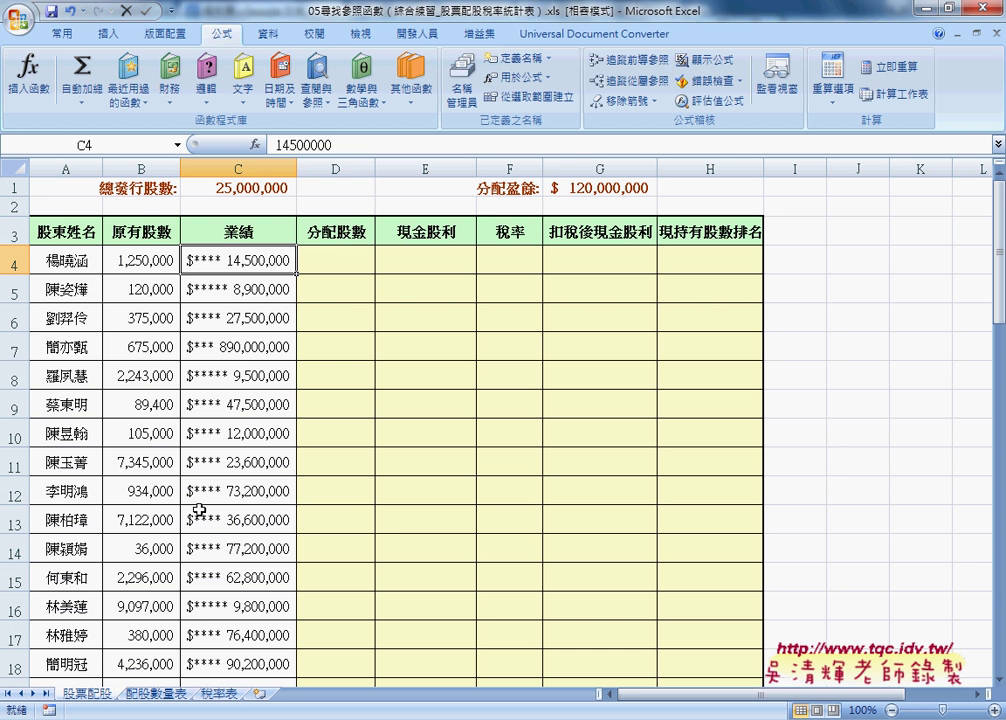
left_click(343, 265)
type("35000")
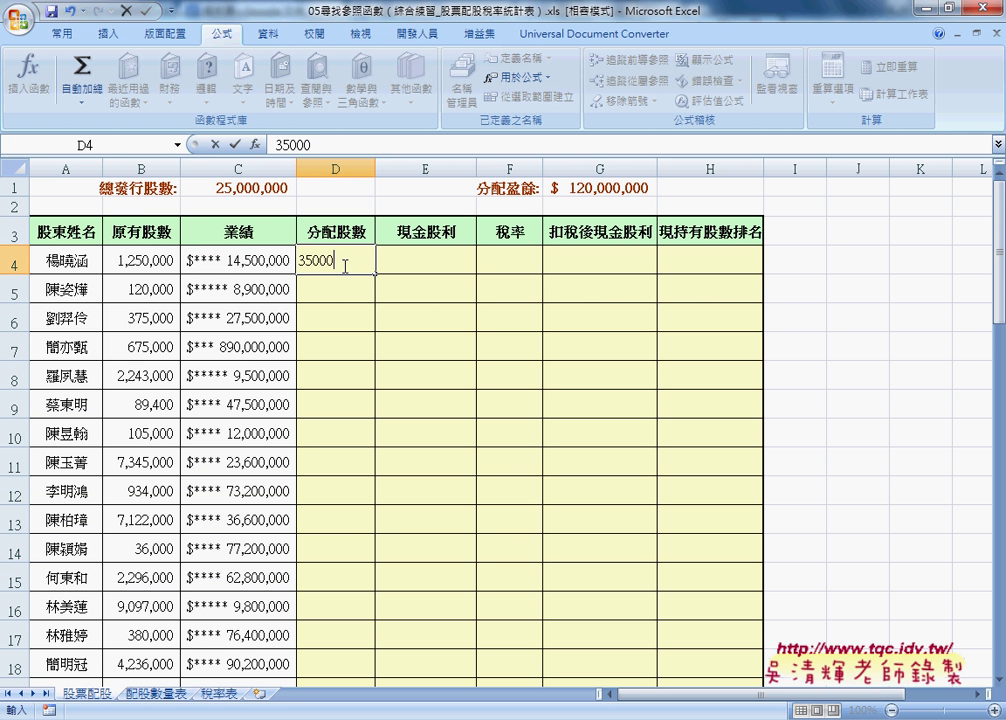
key("Return")
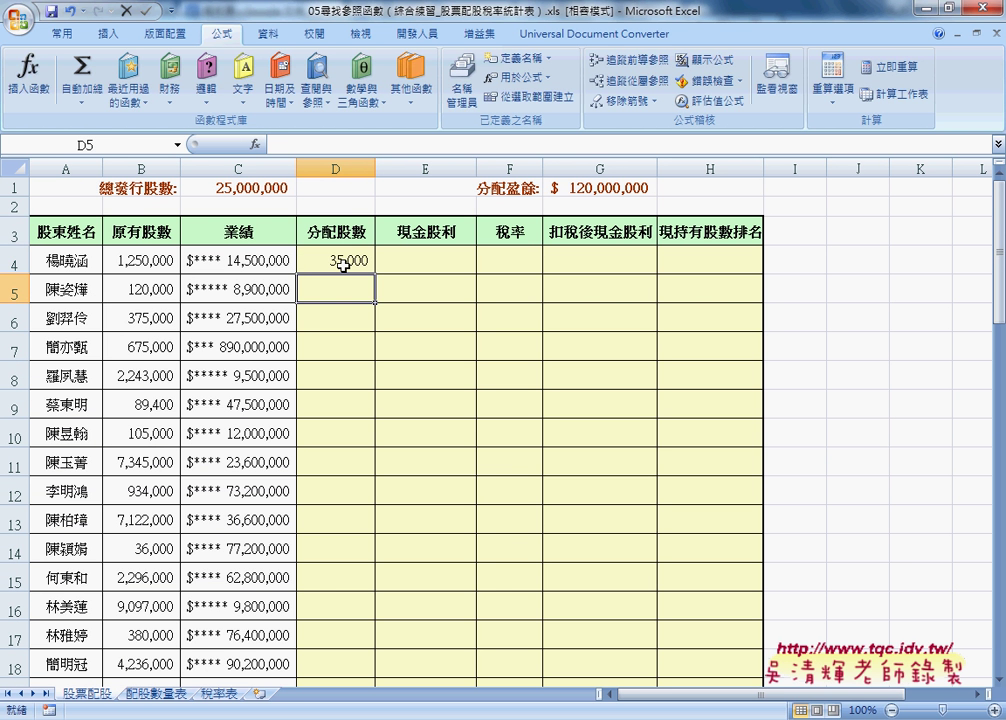
Enter 25,000 in D5 after matching C5 to the 500–1,000 萬 bracket on 配股數量表
left_click(262, 296)
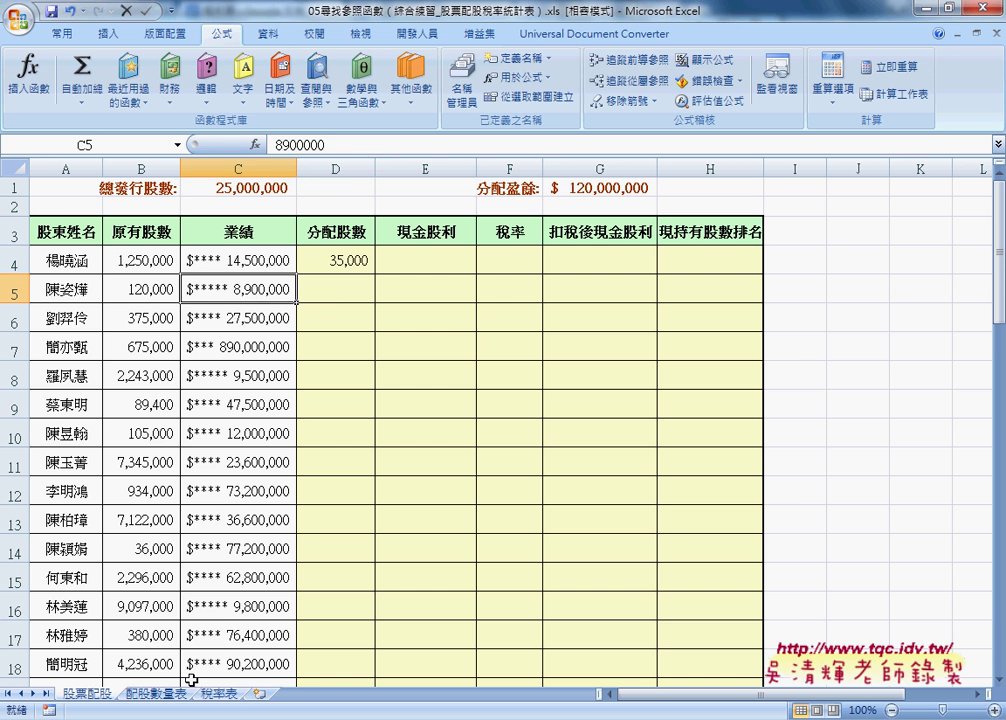
left_click(155, 693)
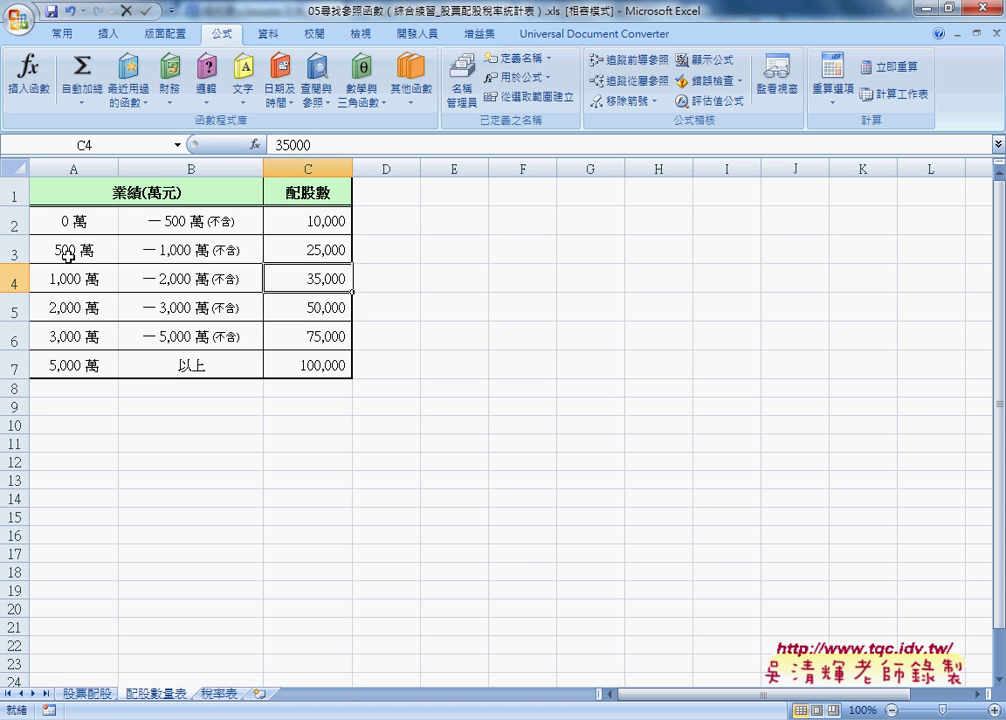
left_click_drag(68, 255, 190, 250)
left_click(330, 251)
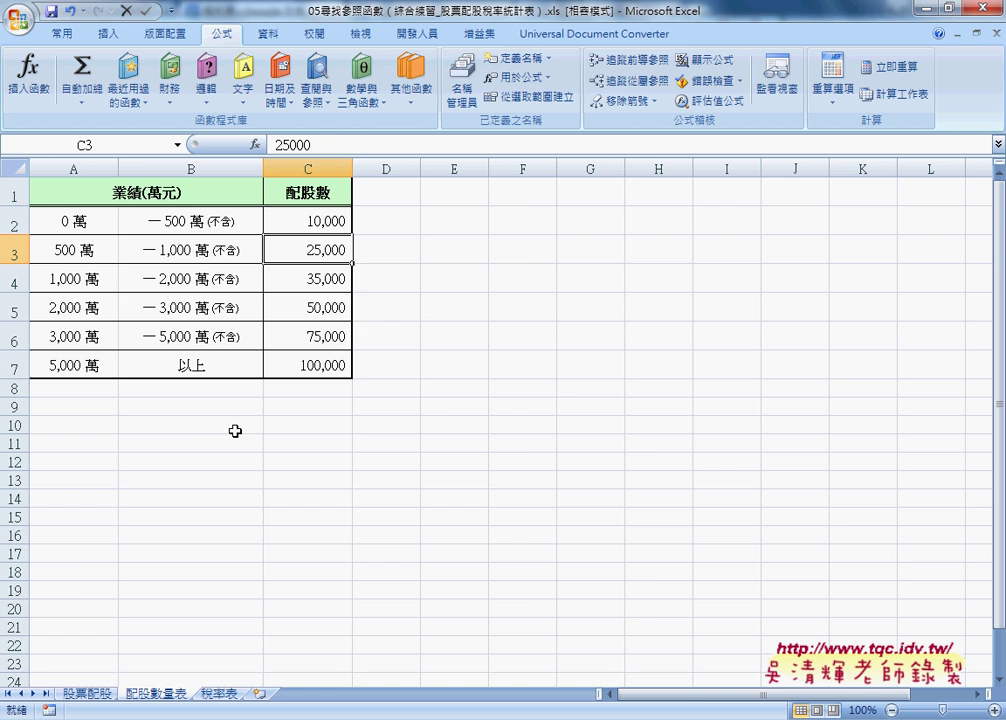
left_click(94, 694)
left_click(336, 286)
type("25")
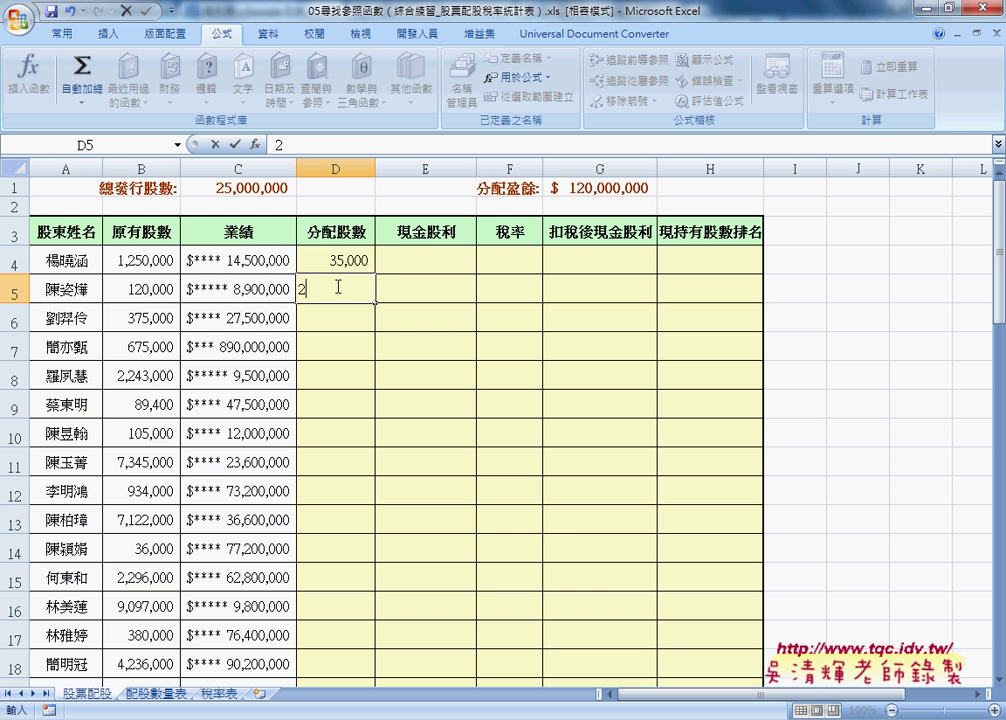
type("000")
key("Return")
left_click_drag(337, 258, 343, 289)
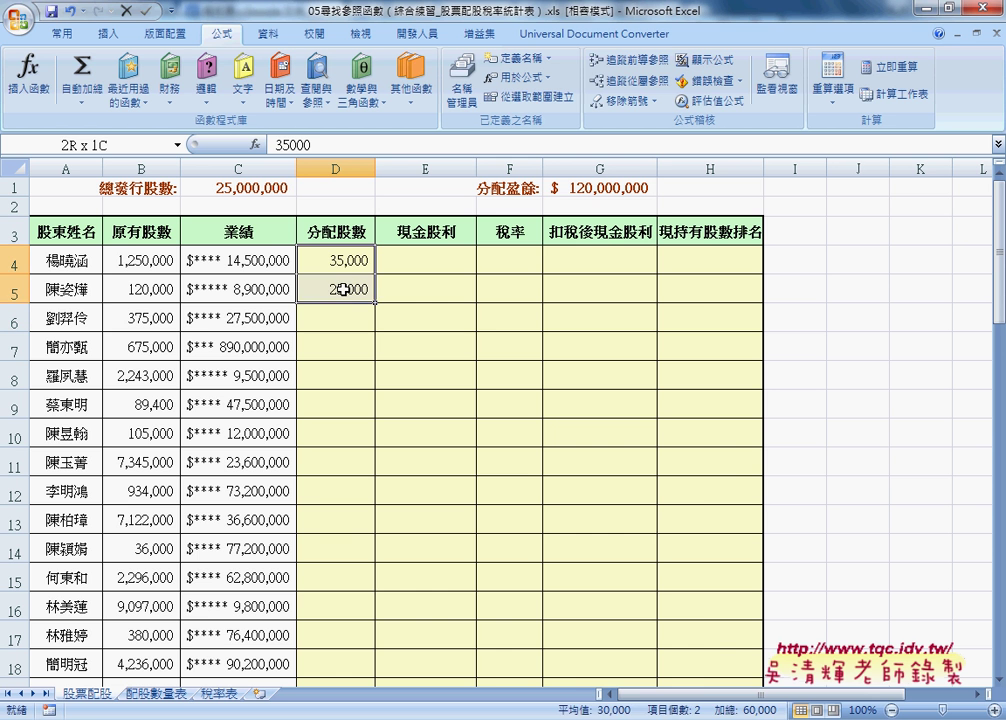
left_click(337, 262)
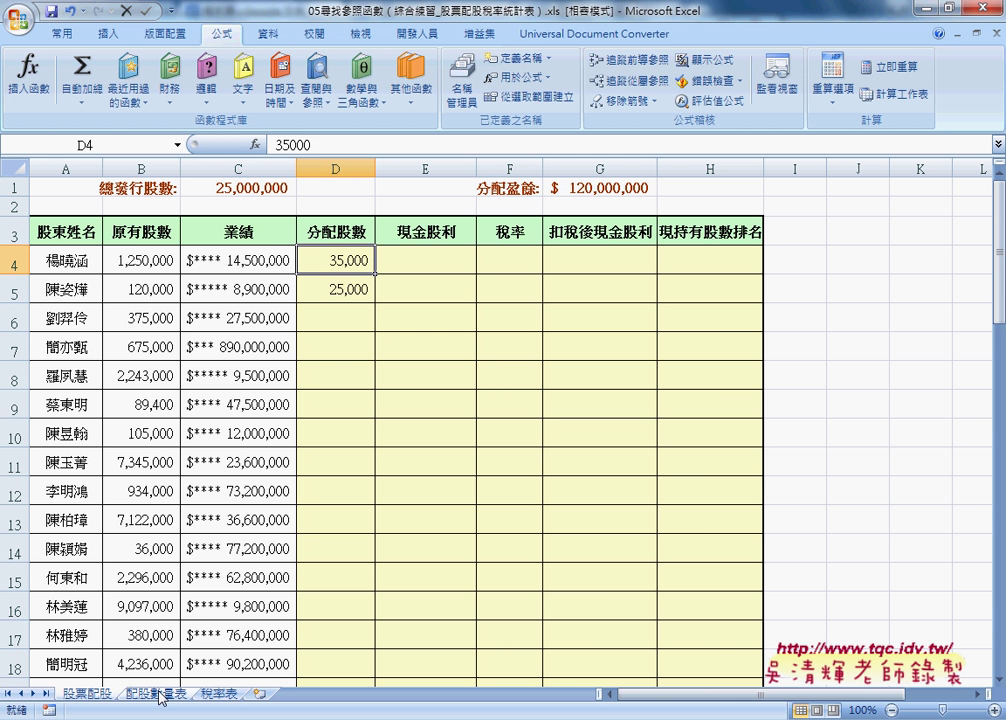
Insert a VLOOKUP function in D4 with C4 as the lookup value
left_click(256, 145)
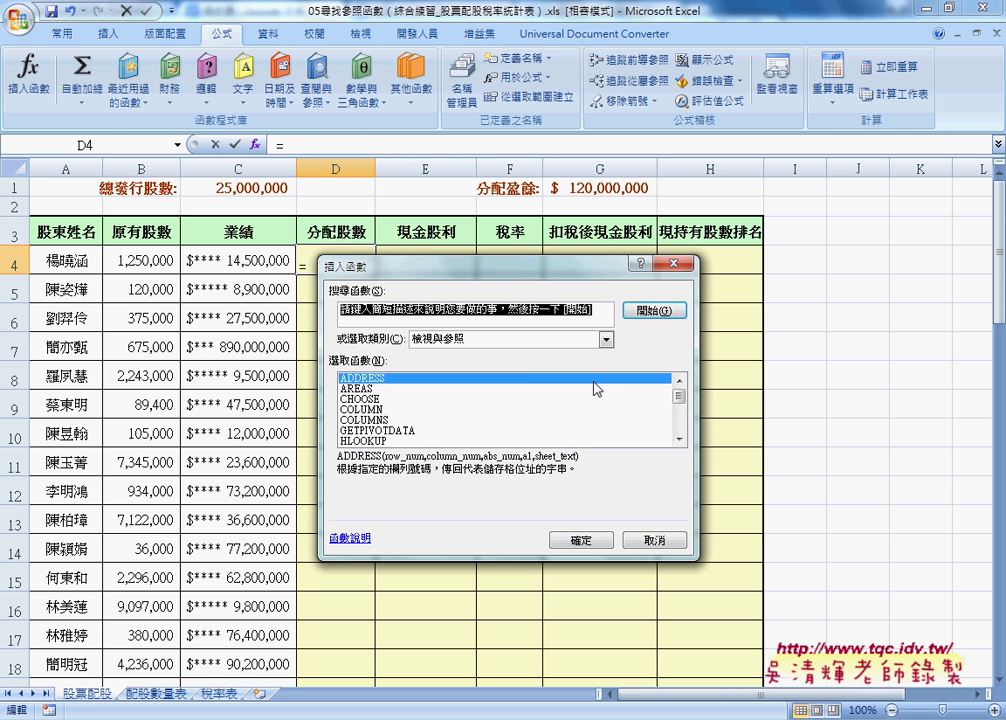
left_click_drag(678, 395, 687, 432)
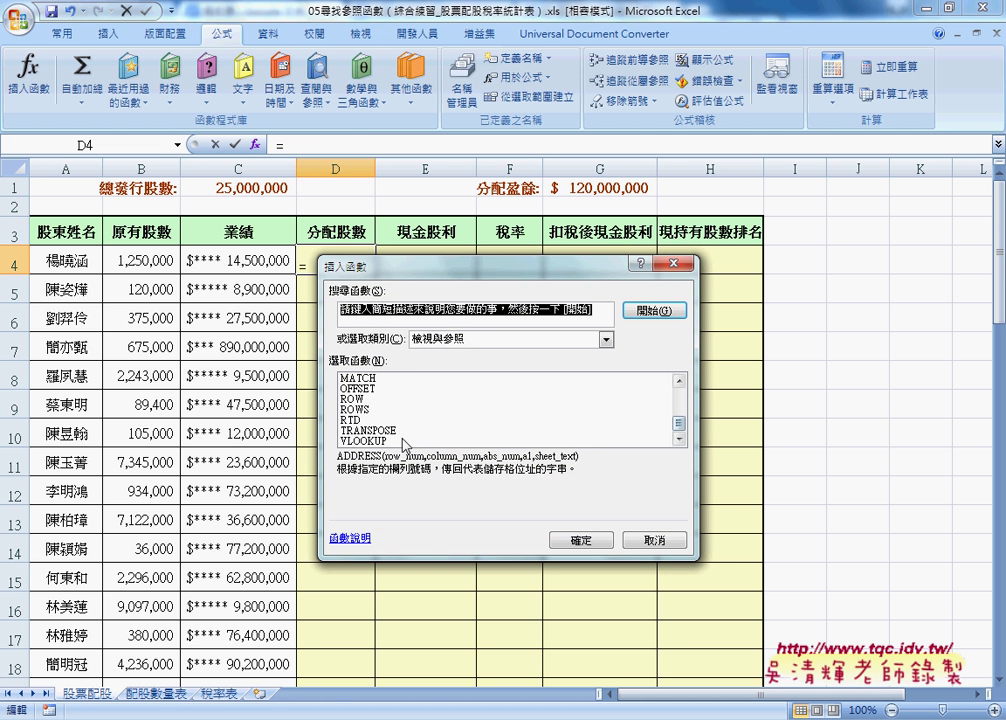
left_click(362, 441)
left_click(580, 540)
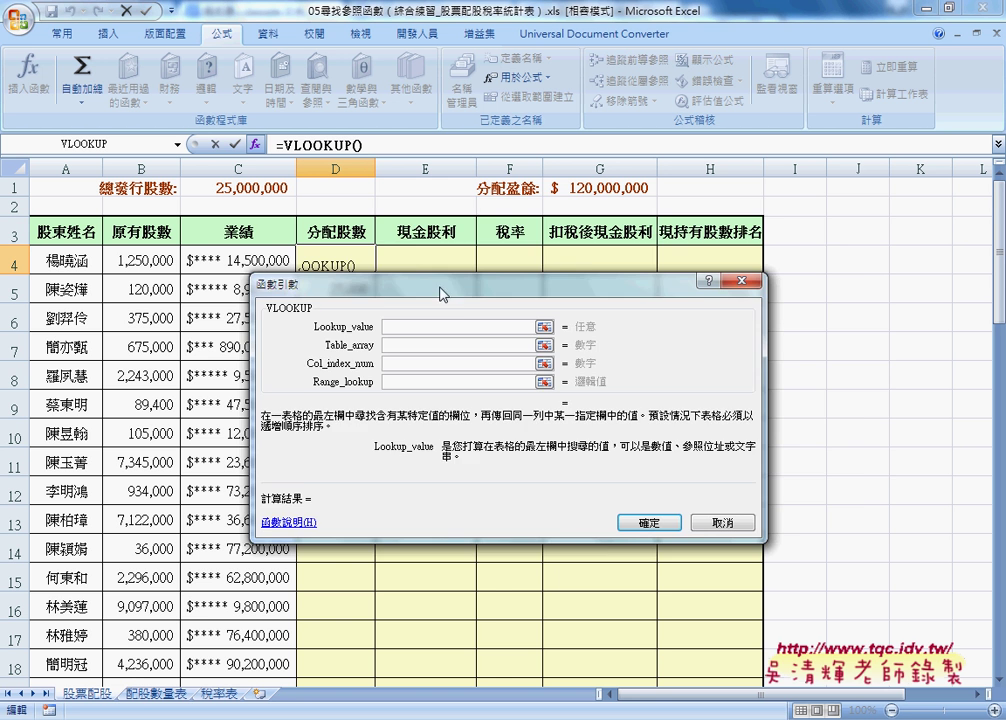
left_click_drag(440, 290, 554, 227)
left_click(257, 258)
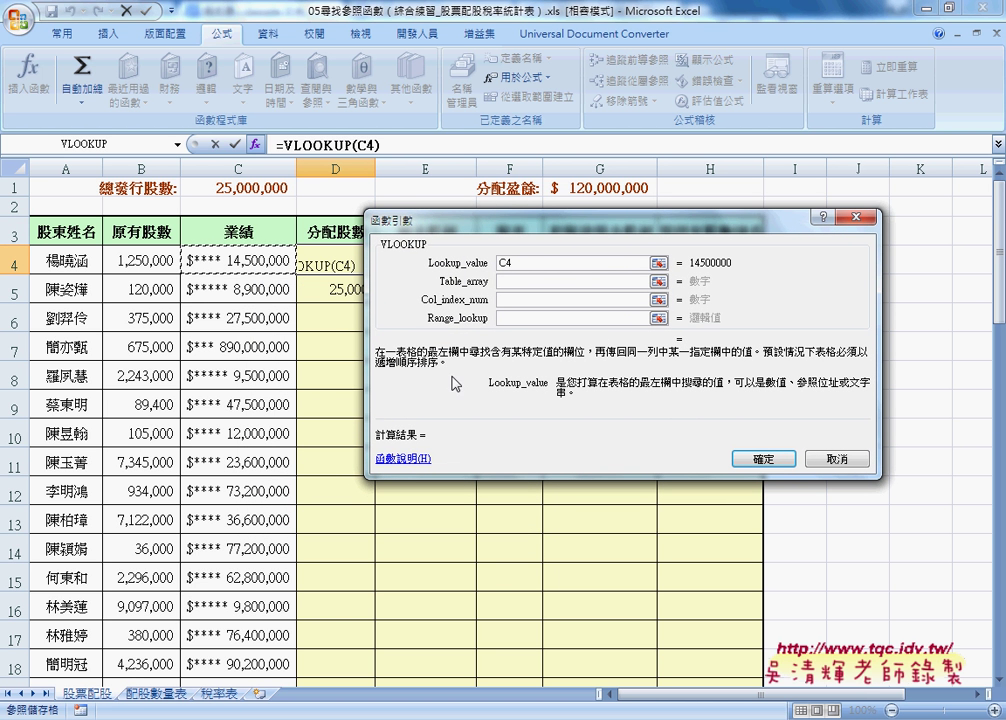
Paste the named range 配股數量表 as the VLOOKUP table array using F3
left_click(513, 281)
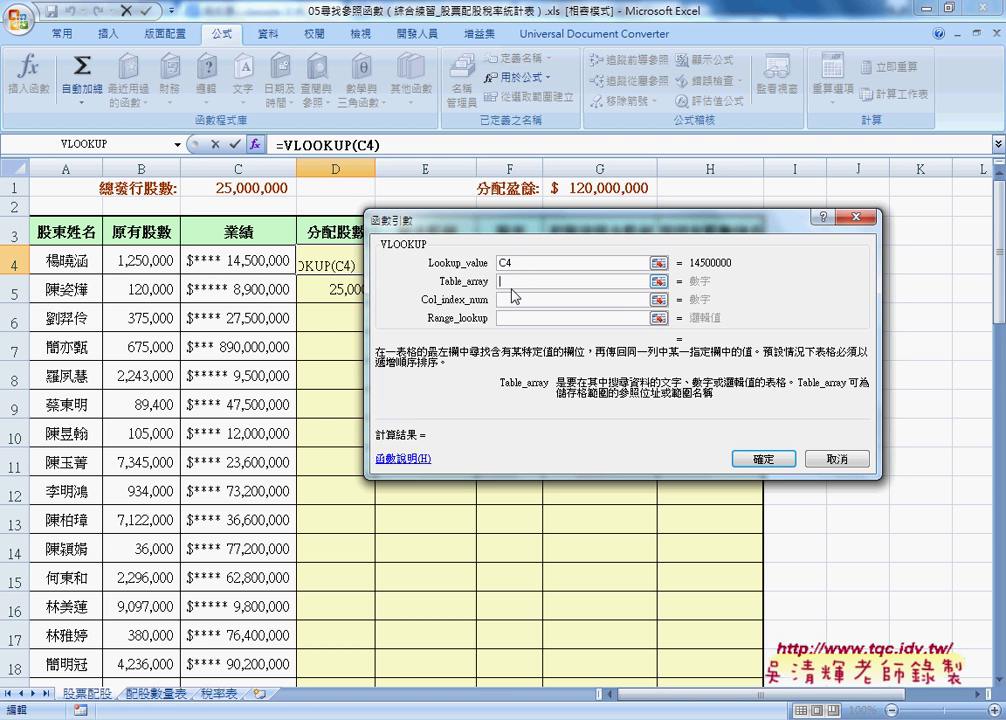
key("F3")
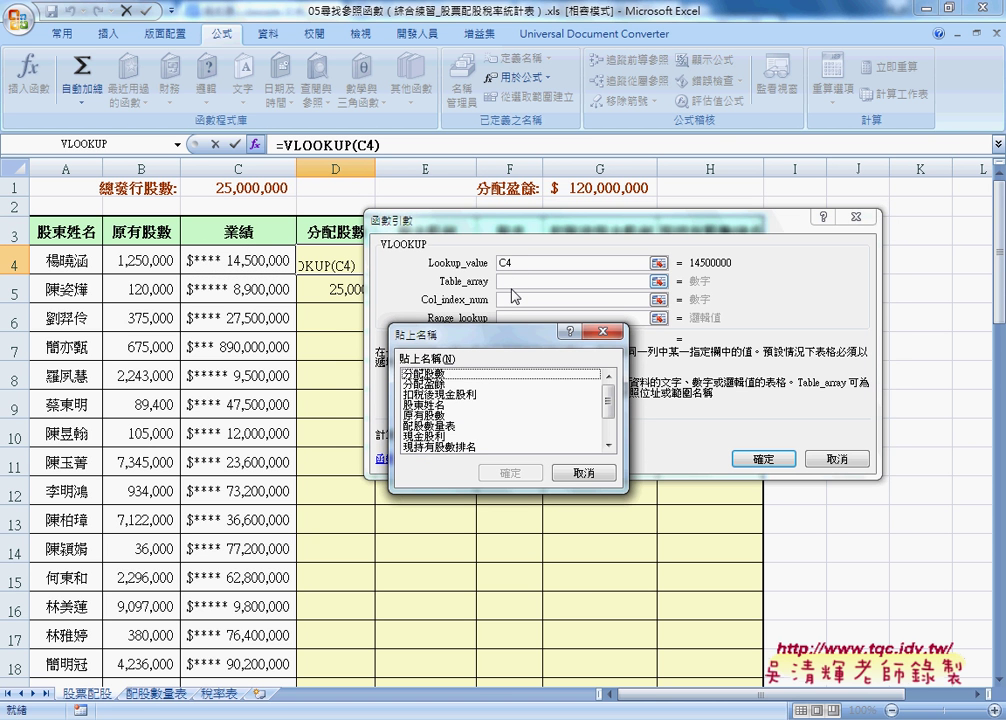
left_click(427, 425)
left_click(510, 473)
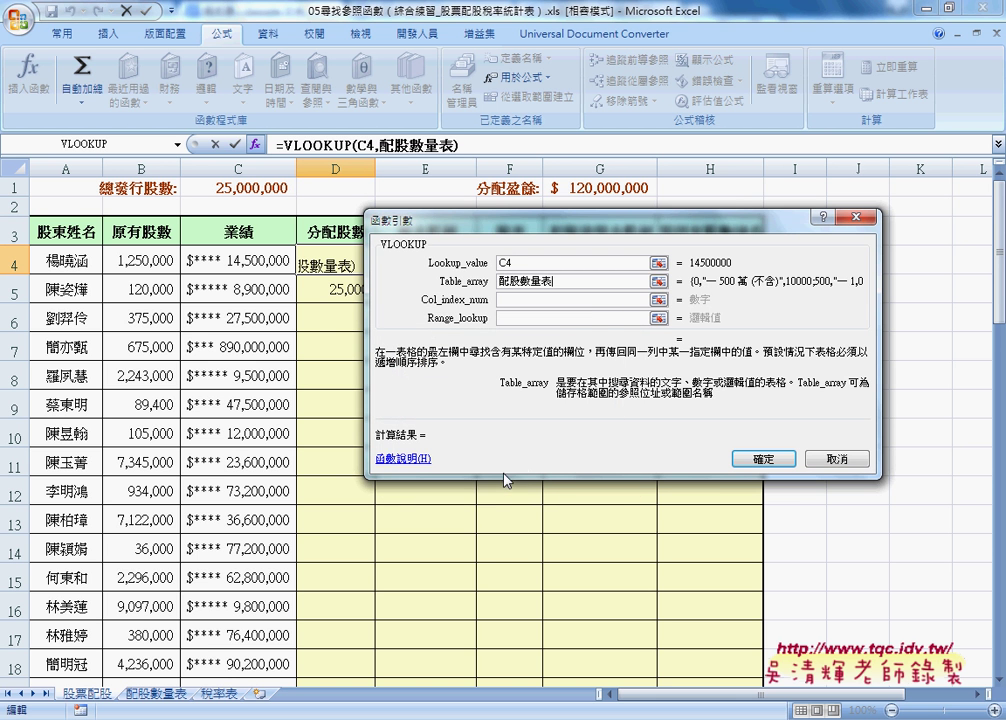
left_click(533, 281)
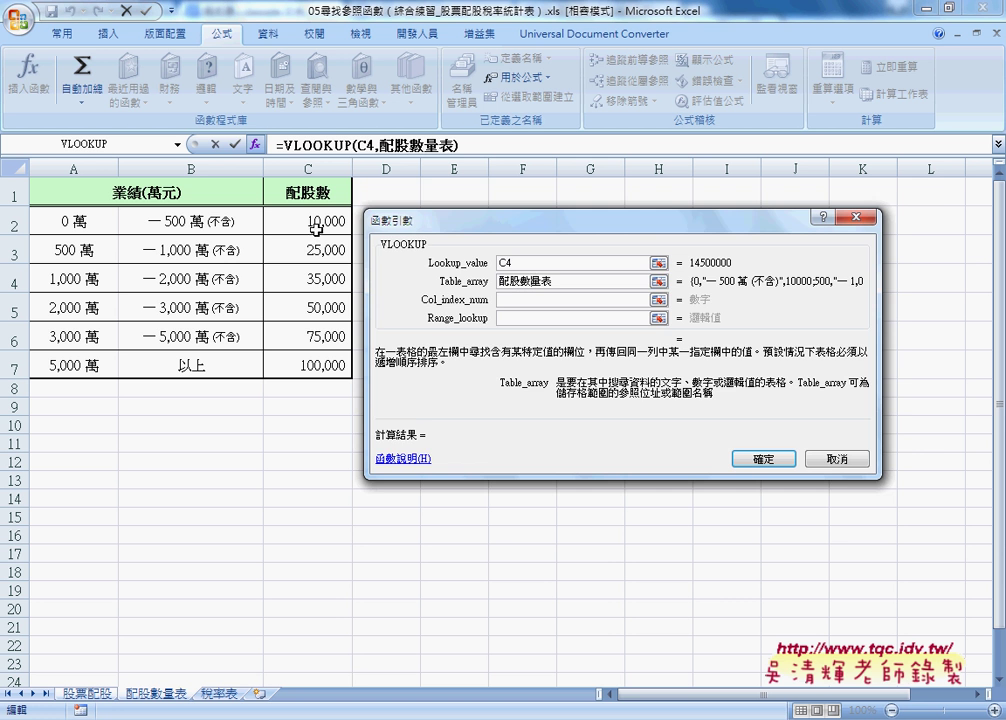
left_click_drag(469, 231, 519, 209)
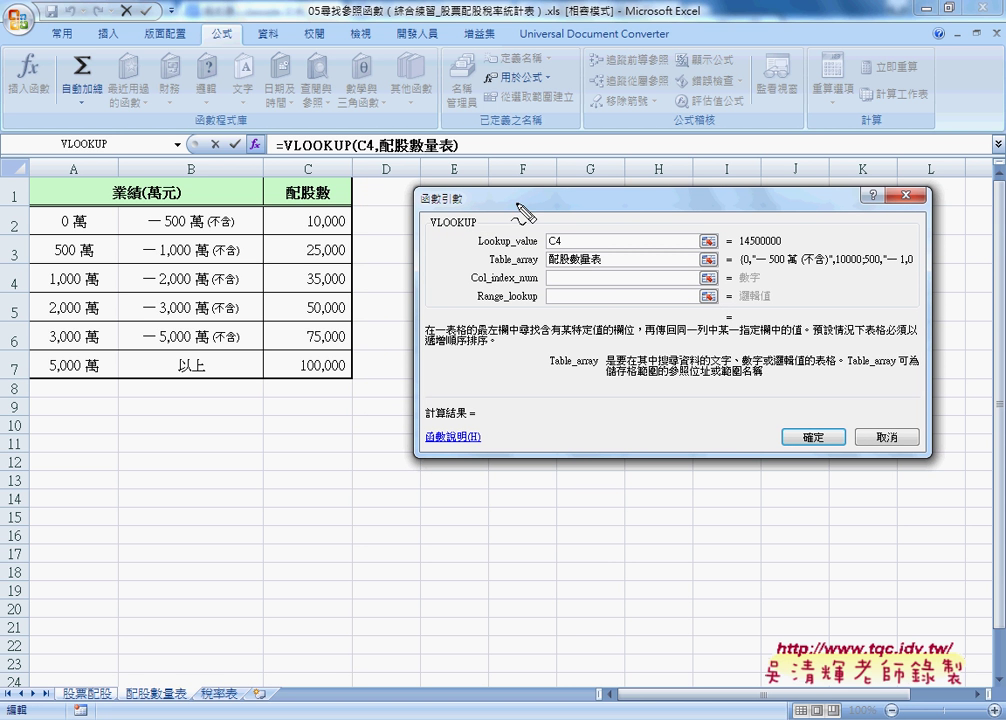
left_click_drag(548, 250, 563, 248)
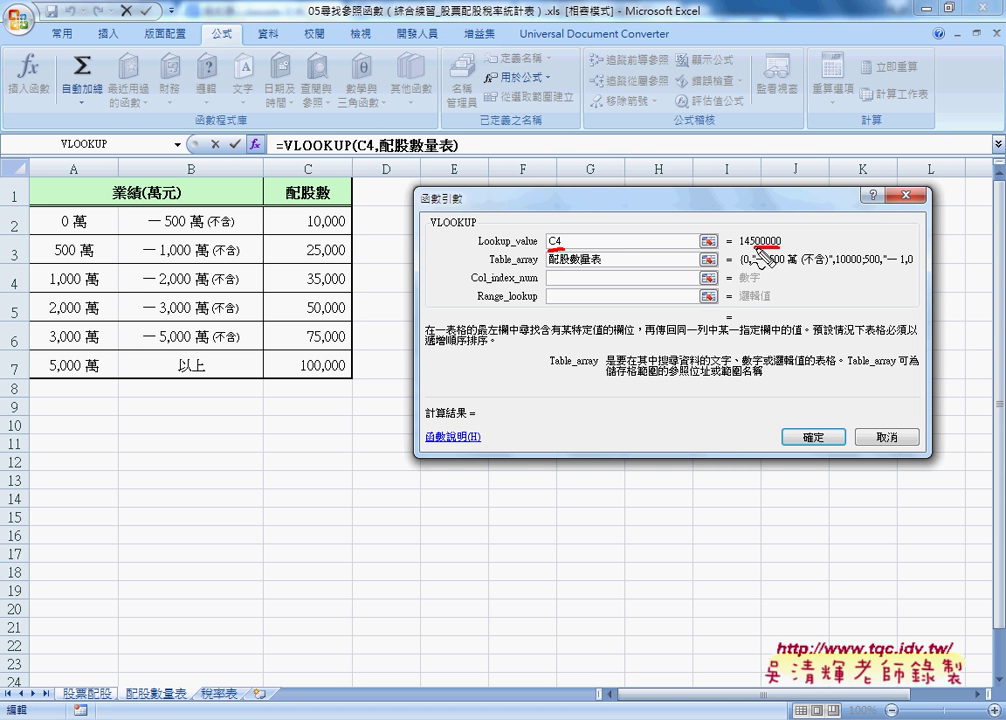
left_click_drag(781, 247, 740, 247)
mouse_move(79, 289)
left_mouse_down()
mouse_move(48, 290)
mouse_move(84, 282)
mouse_move(100, 292)
left_mouse_up()
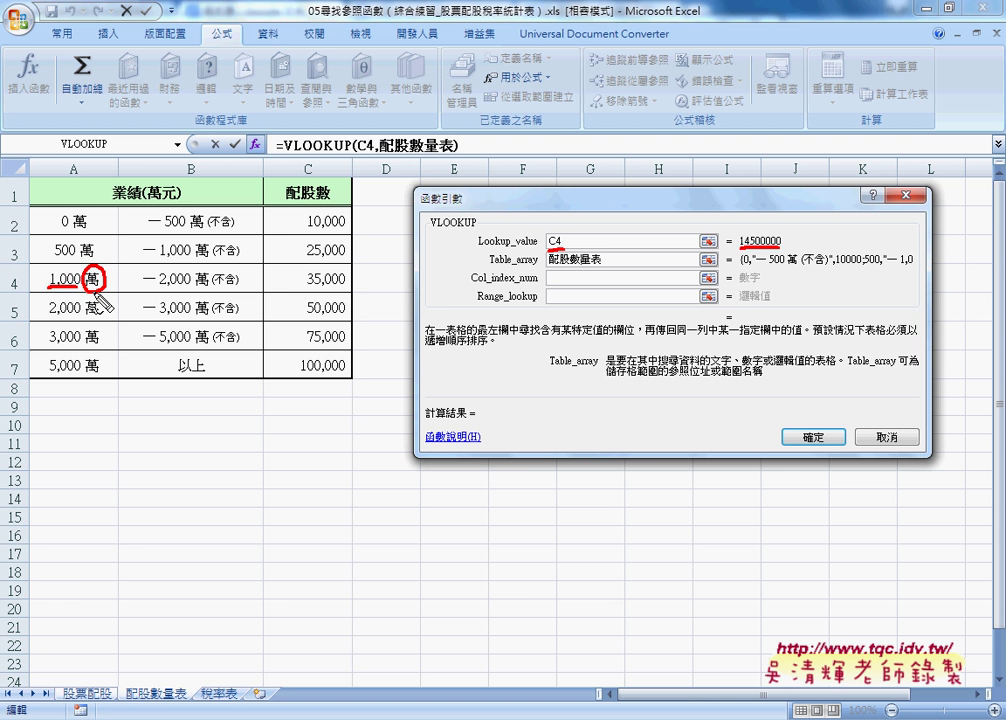
key("Escape")
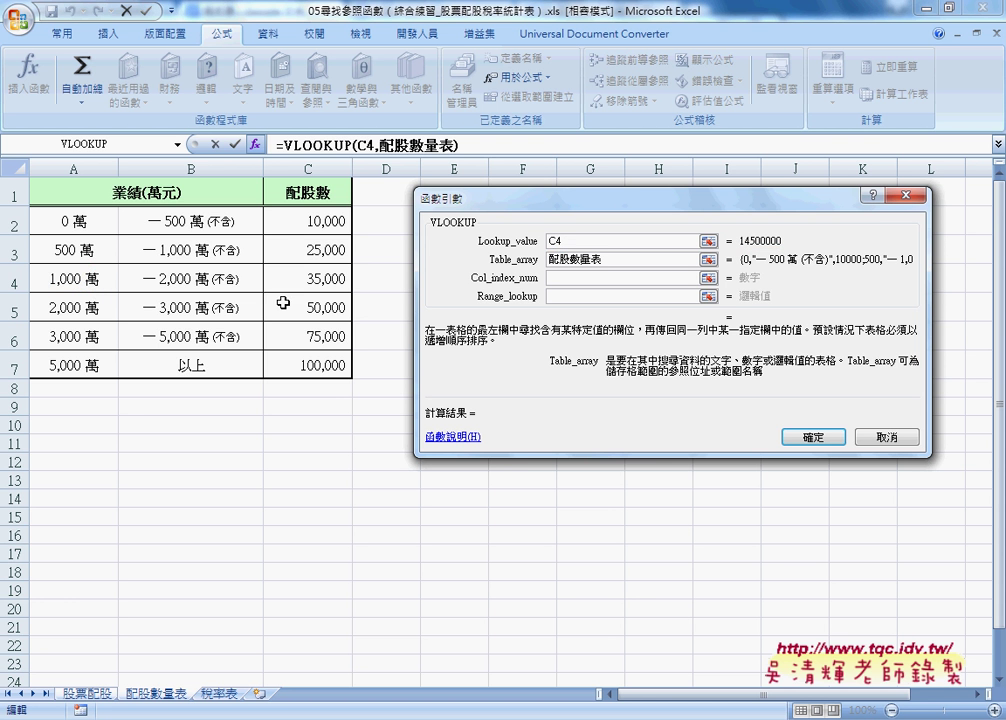
left_click(575, 243)
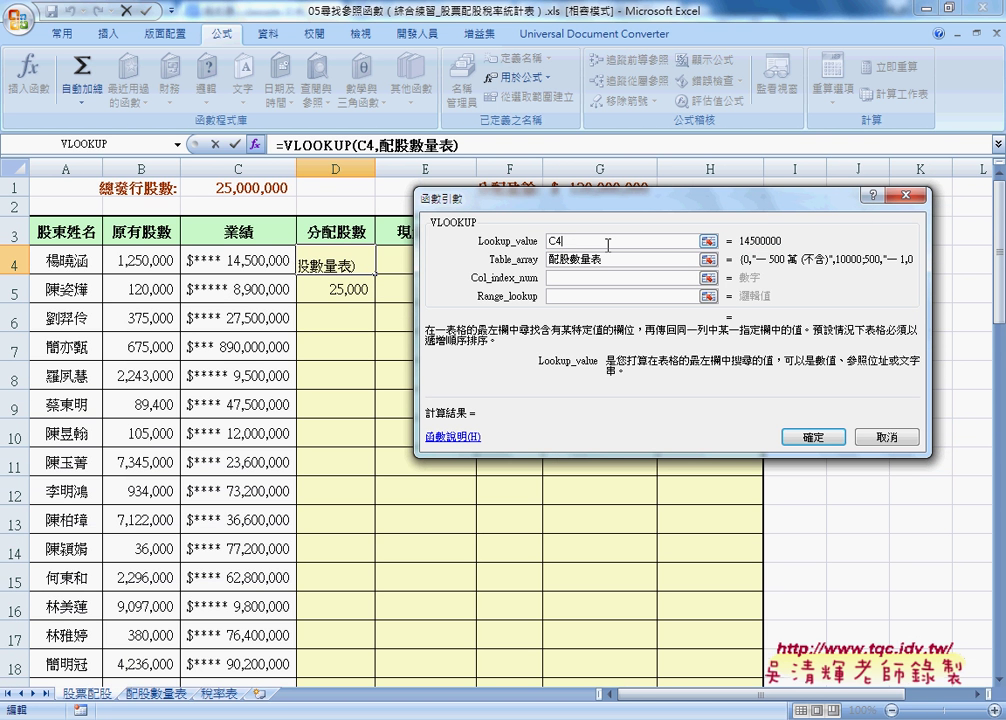
Complete D4 as =VLOOKUP(C4/10000,配股數量表,3,1), returning 35,000 allotted shares
type("/1000")
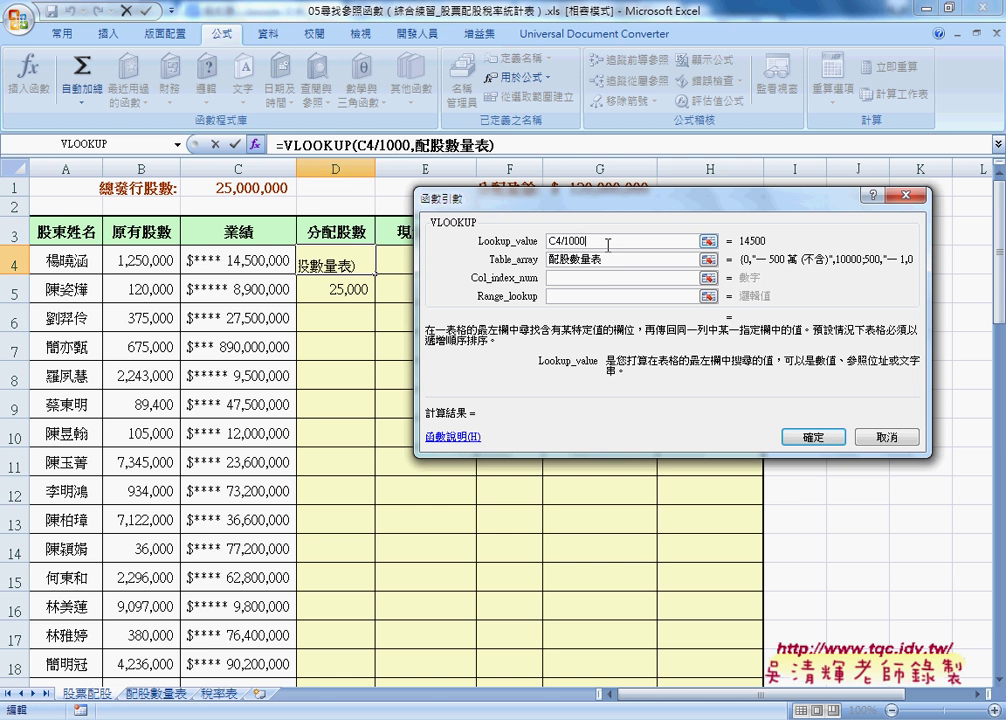
type("0")
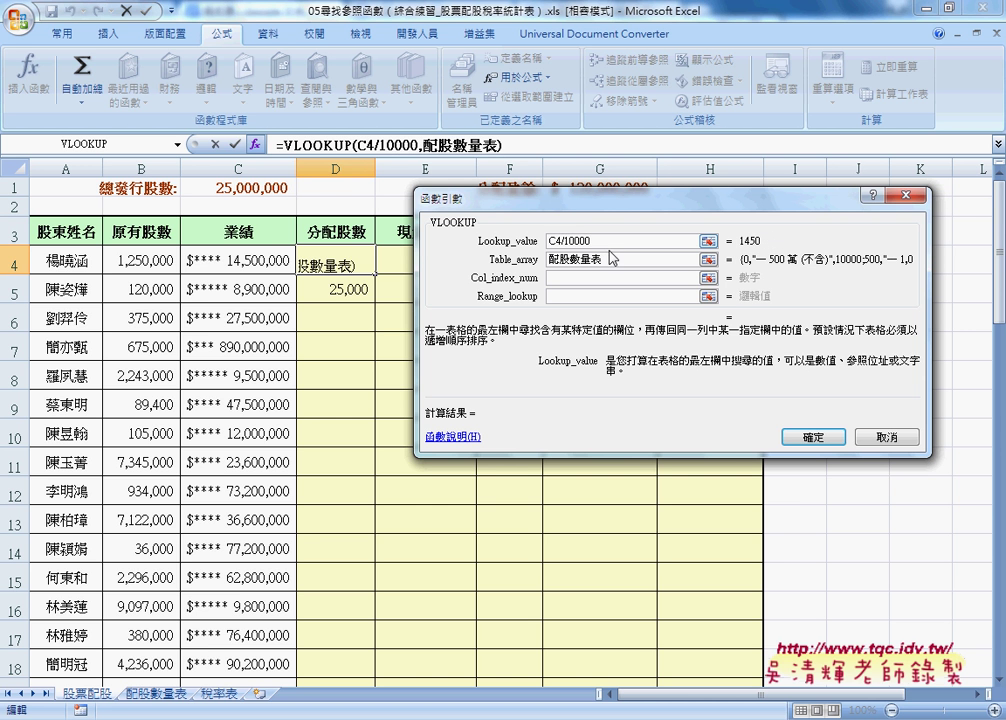
left_click(613, 259)
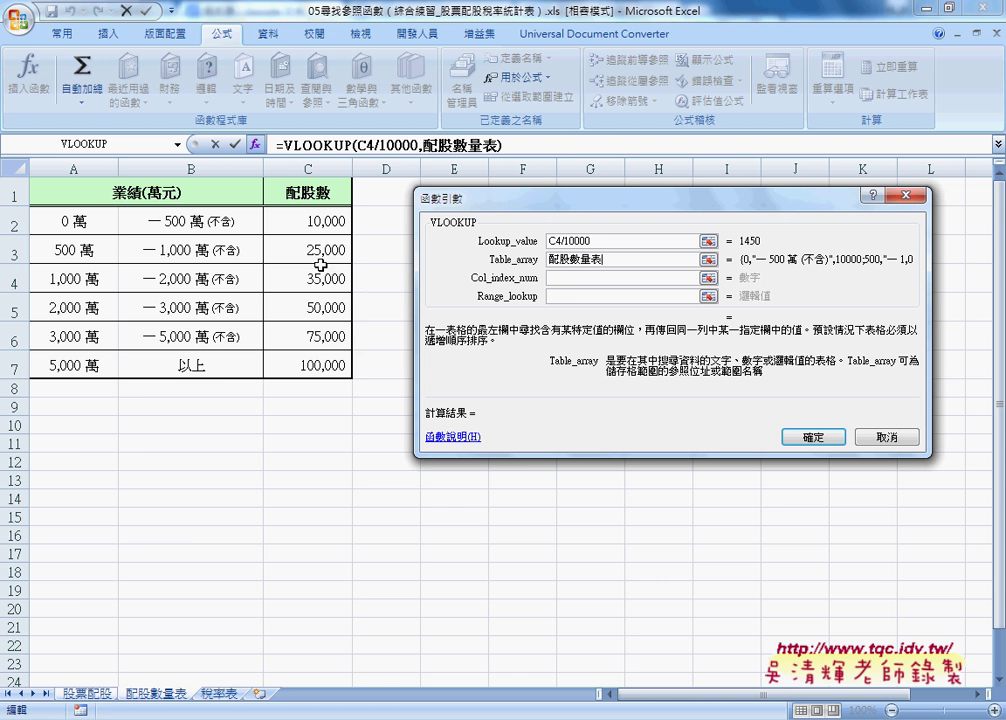
left_click(574, 277)
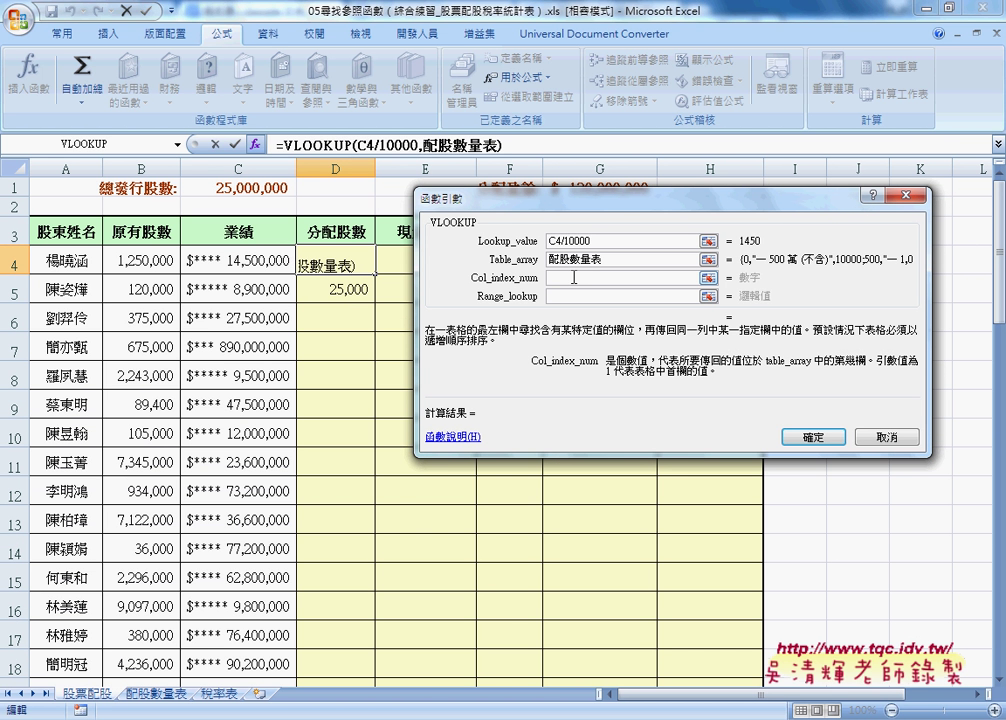
type("3")
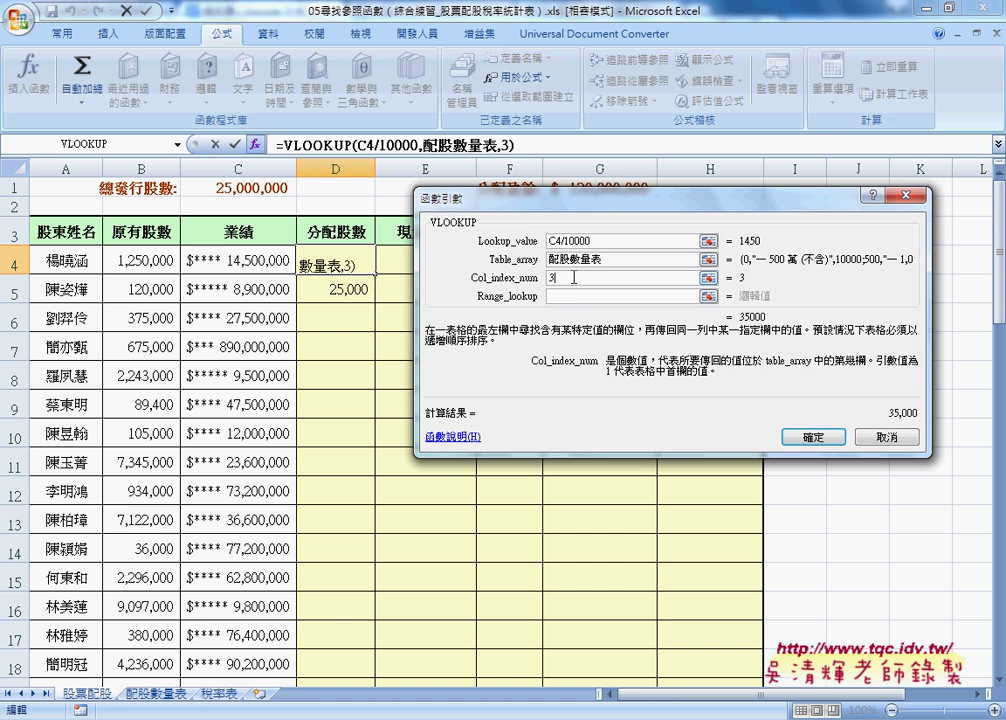
left_click(577, 296)
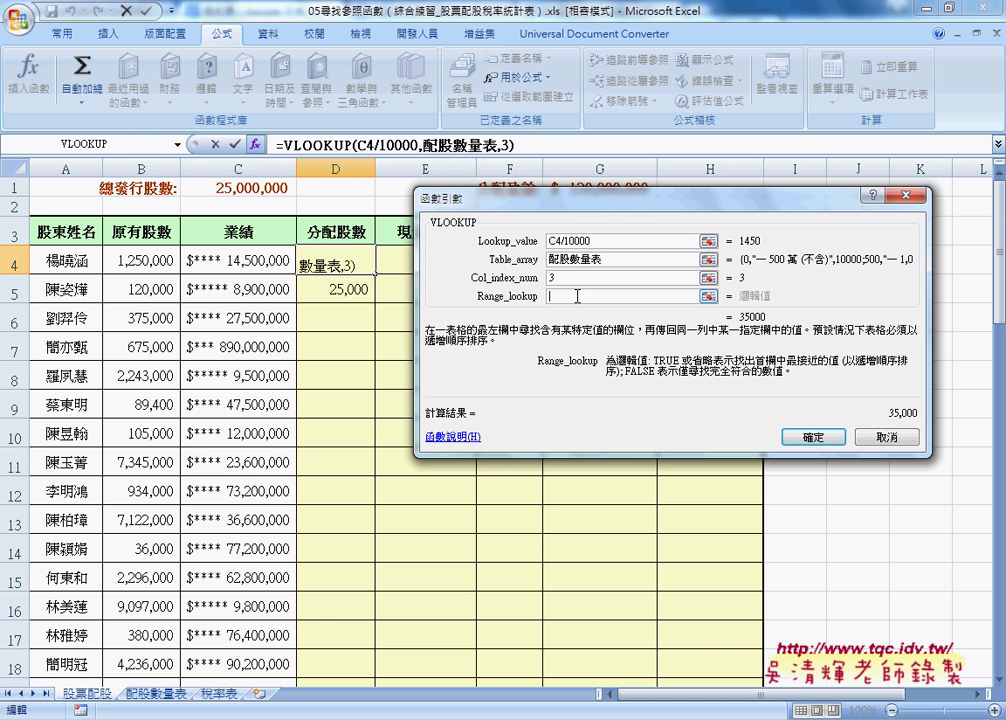
type("0")
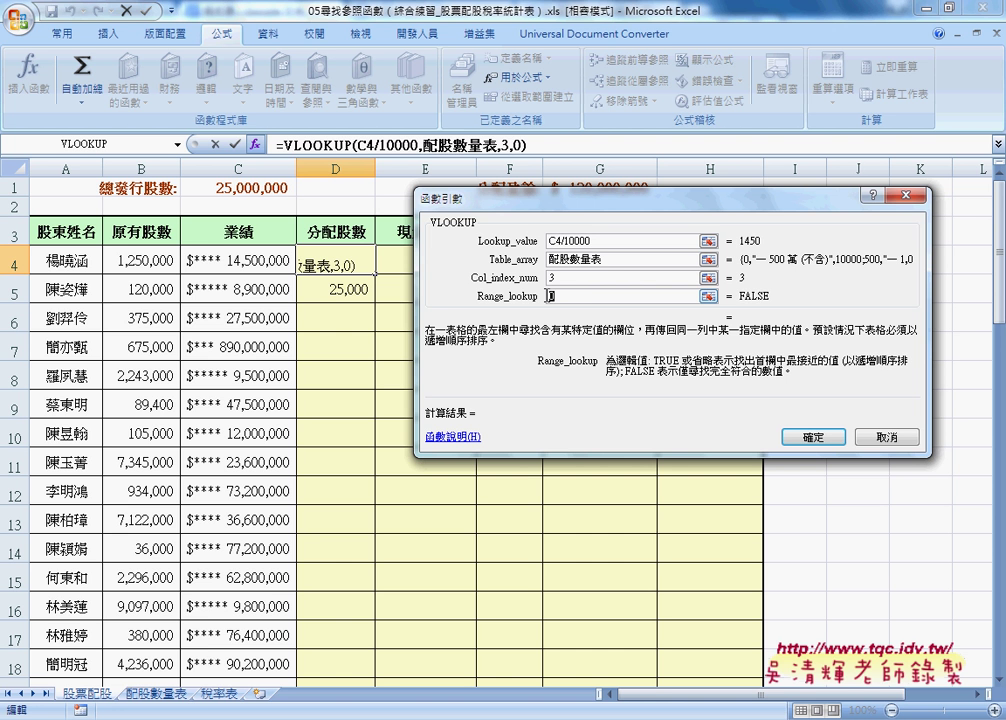
type("1")
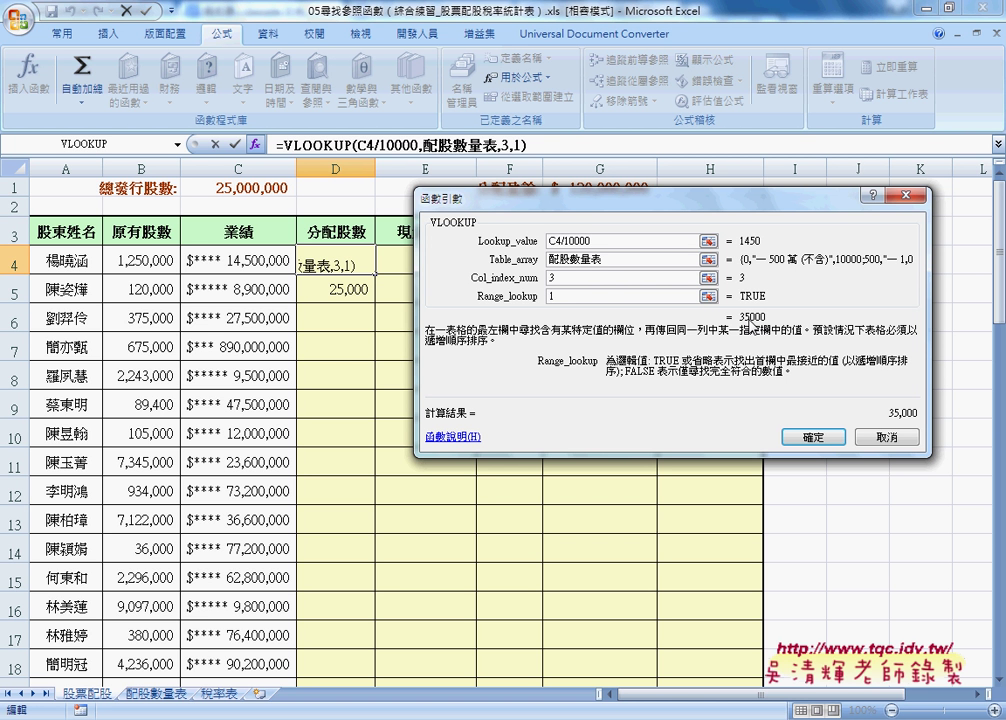
left_click(810, 437)
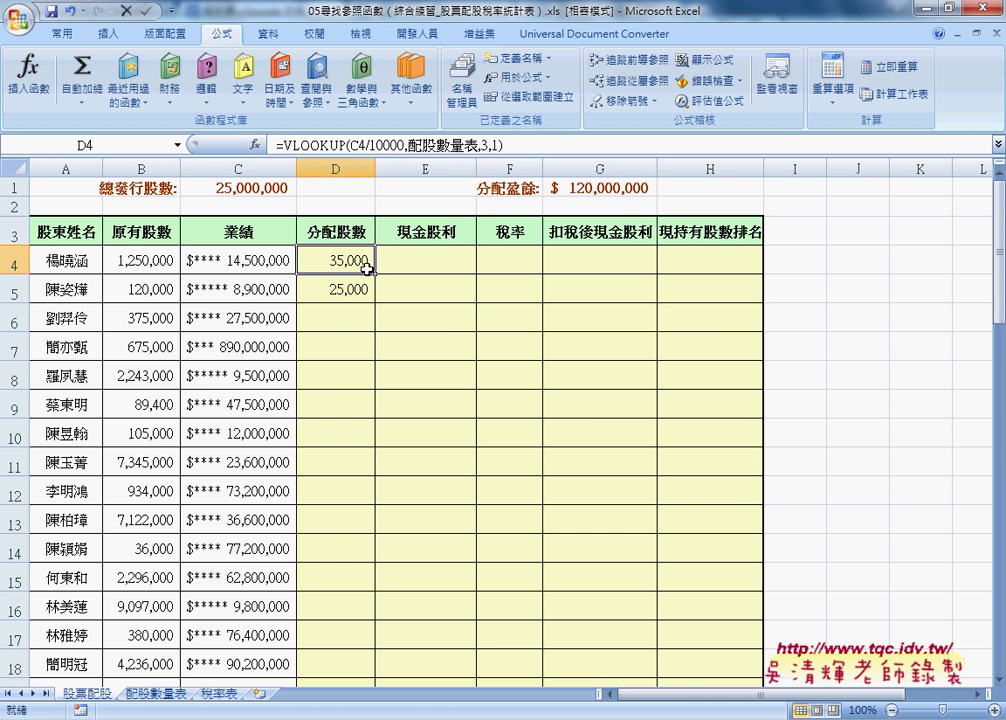
Fill the D4:D5 VLOOKUP down column D, then switch to the 05尋找與參照函數練習.xls instructions
left_click_drag(375, 273, 377, 277)
double_click(378, 300)
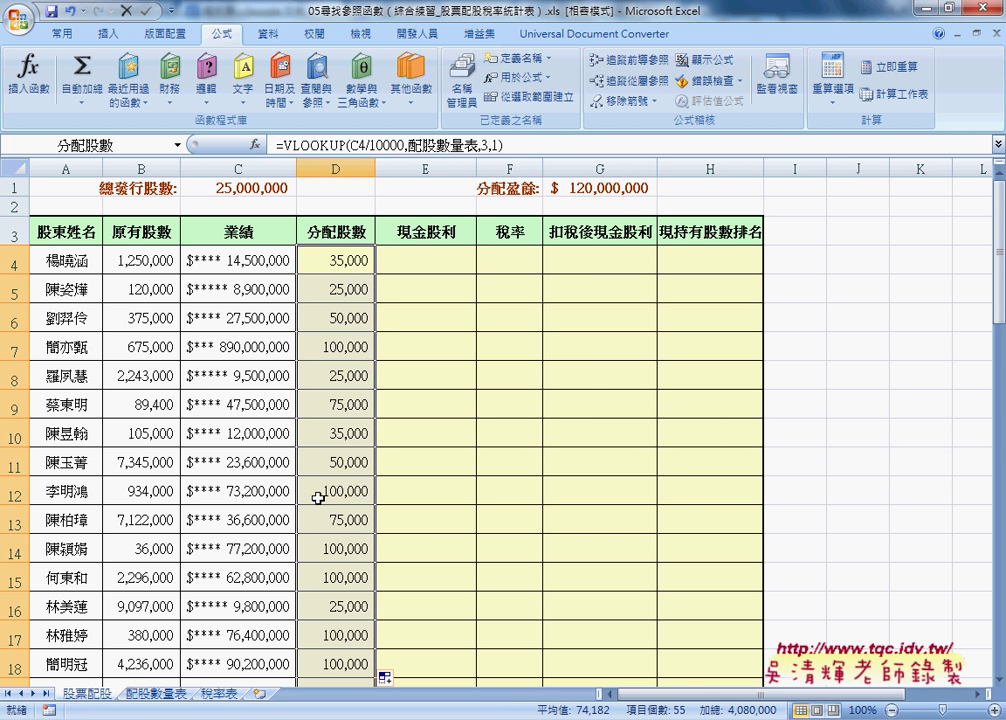
left_click(418, 258)
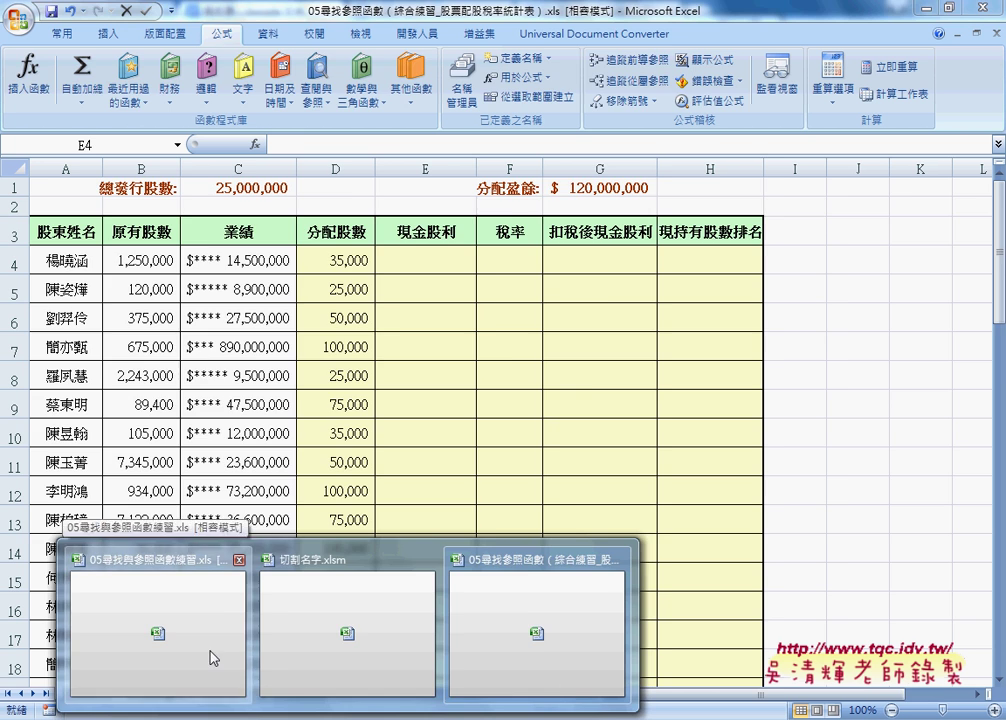
left_click(209, 656)
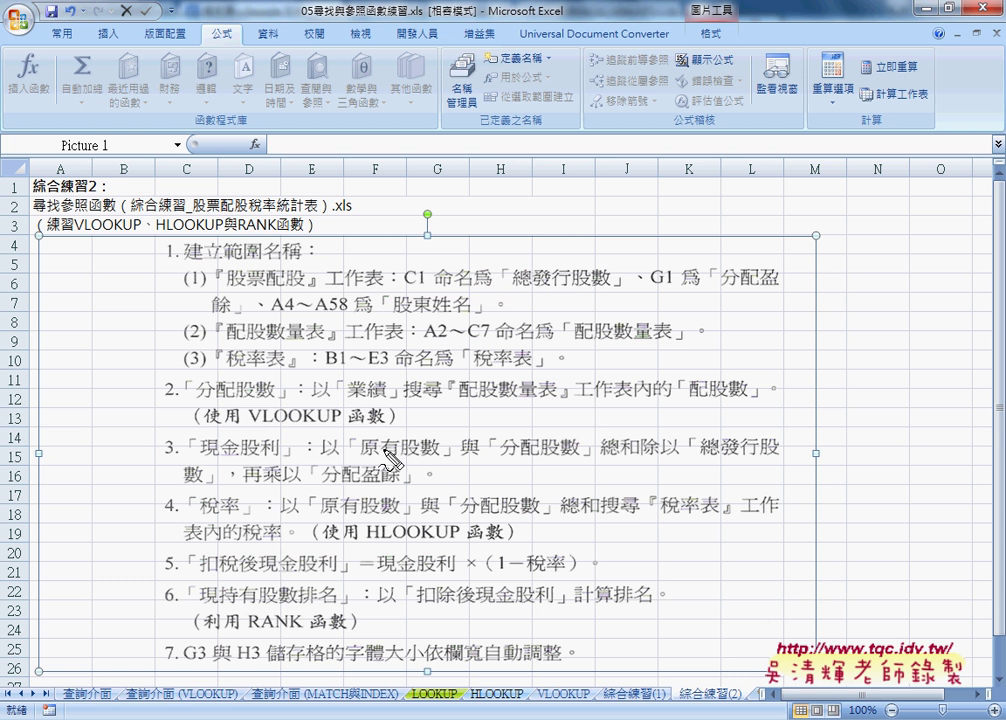
left_click_drag(352, 428, 350, 461)
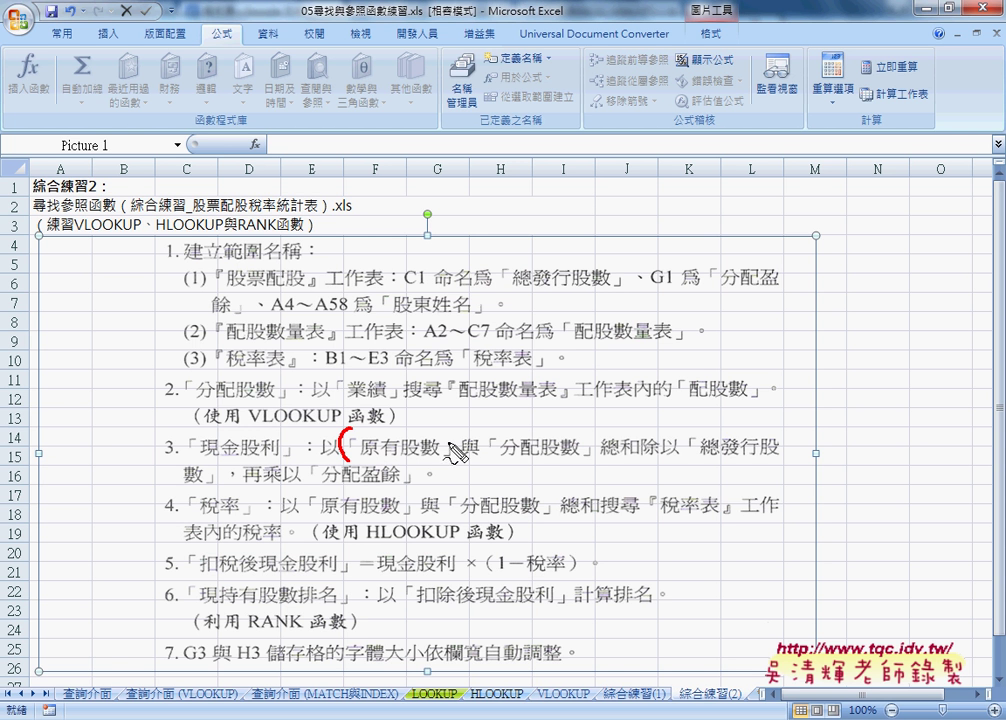
left_click_drag(453, 449, 482, 447)
left_click_drag(468, 436, 467, 461)
left_click_drag(584, 428, 582, 467)
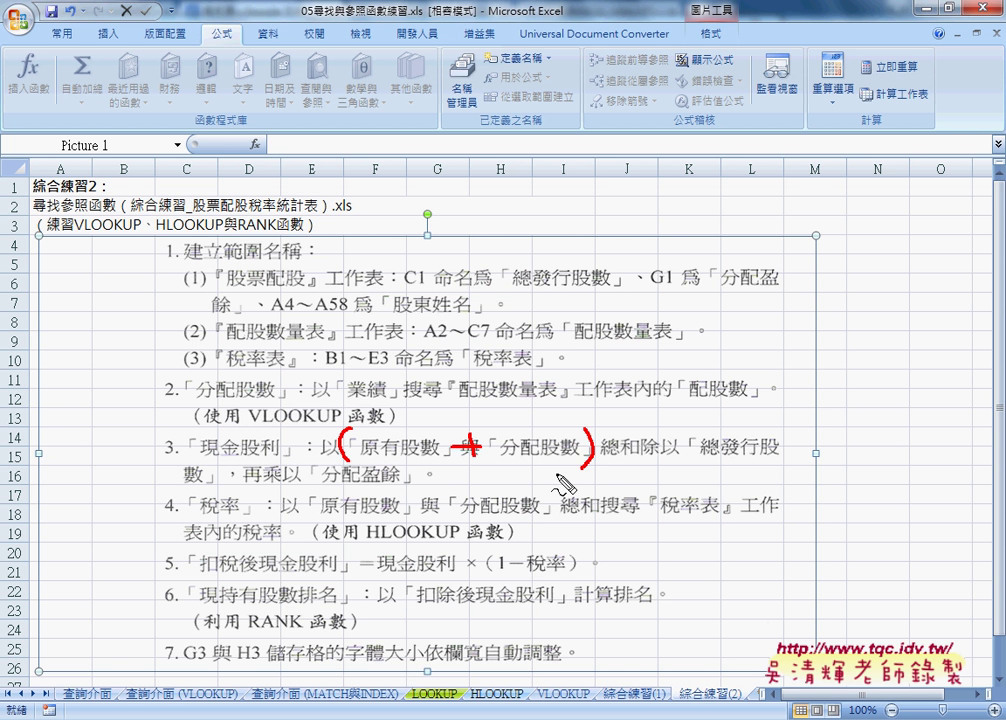
left_click_drag(665, 418, 630, 478)
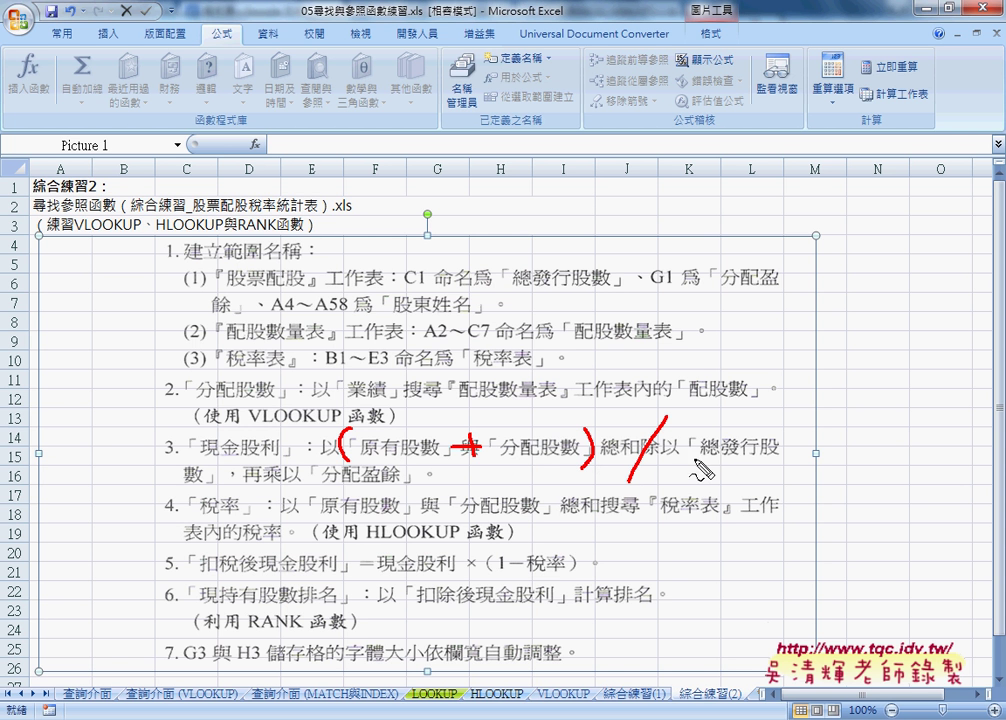
mouse_move(280, 455)
left_mouse_down()
mouse_move(282, 481)
mouse_move(296, 469)
left_mouse_up()
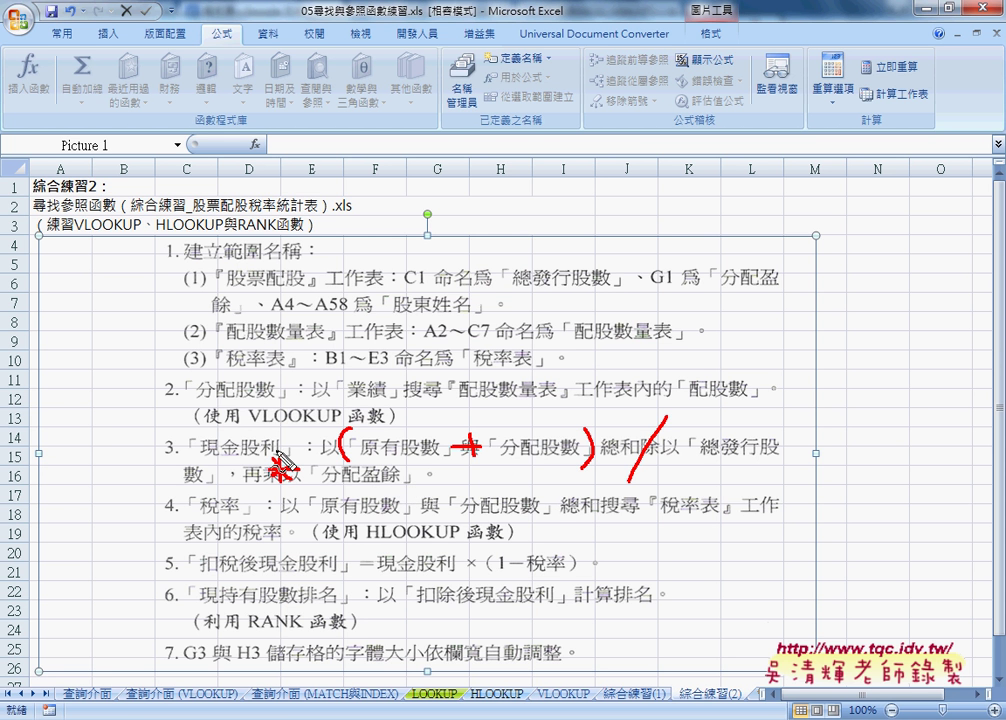
left_click_drag(290, 467, 206, 461)
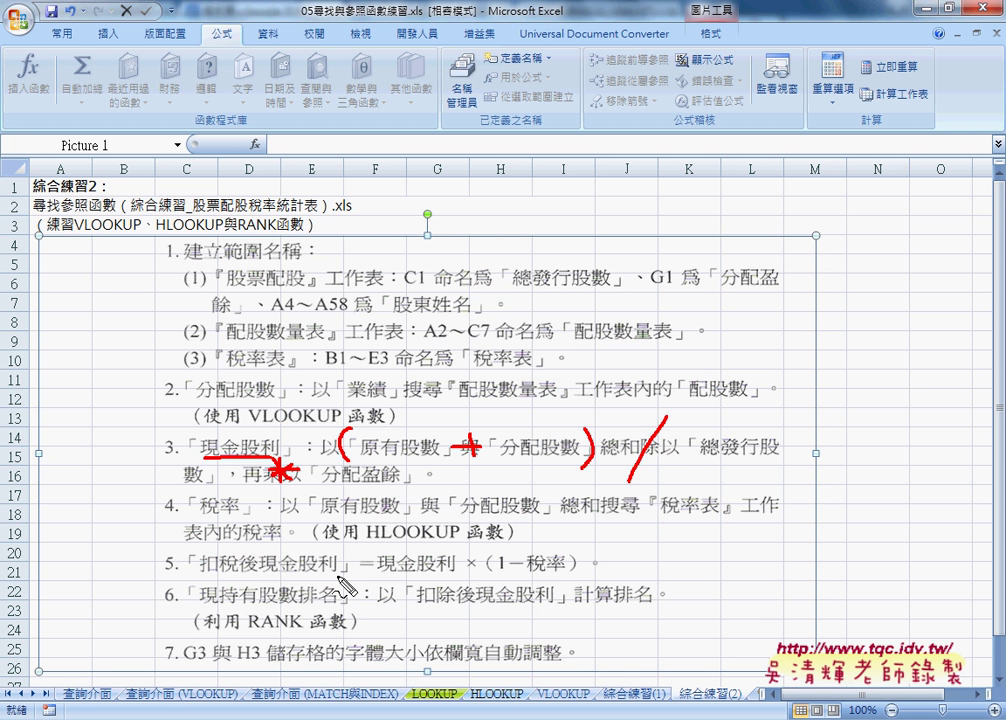
key("Escape")
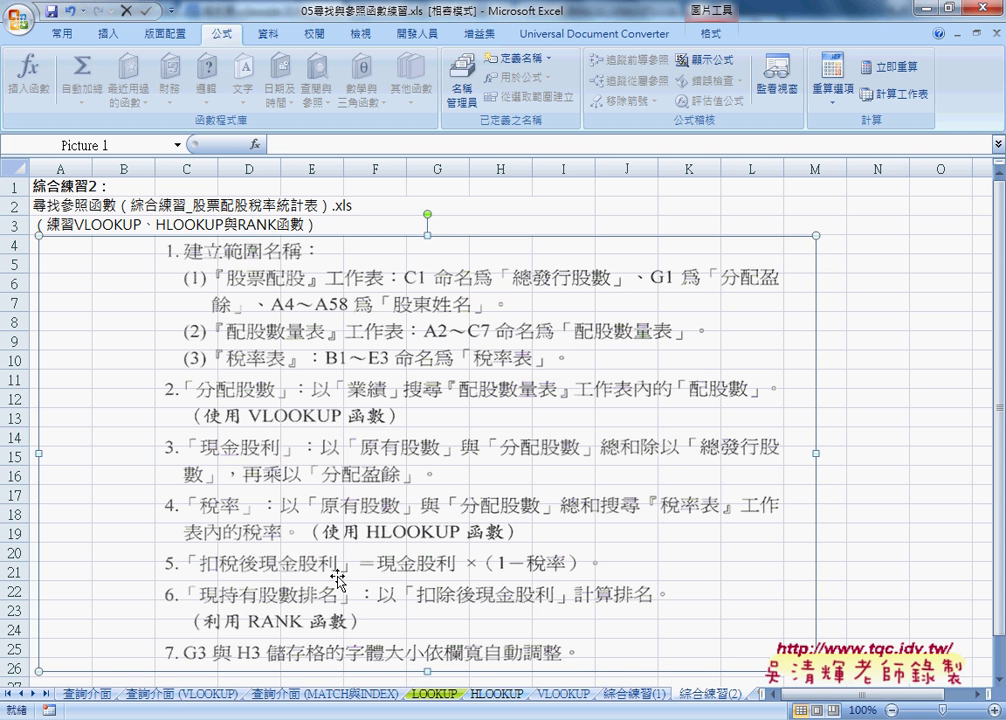
Bring up the index.html reference notes in the browser and look through the macro code
key("alt+Tab")
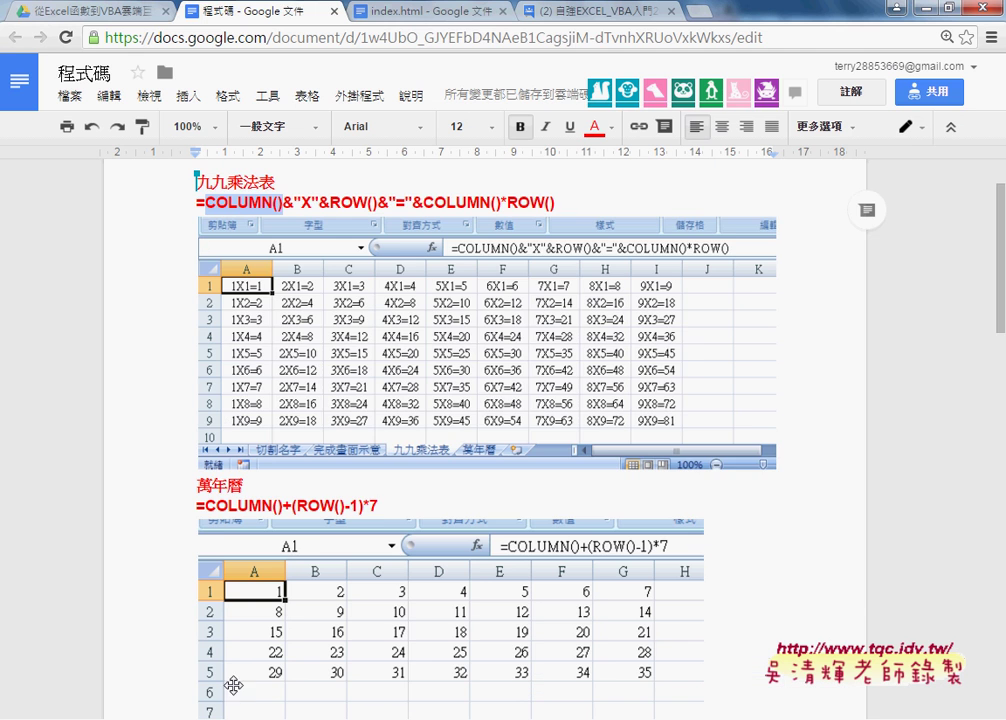
left_click(428, 10)
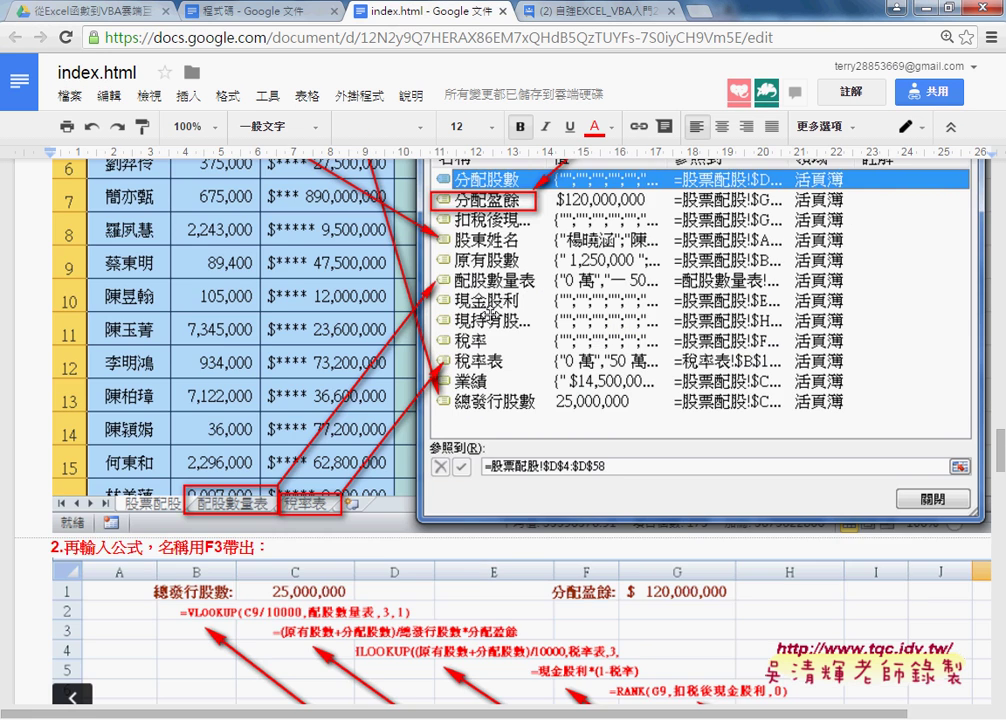
scroll(490, 334, "up", 4)
scroll(490, 334, "up", 2)
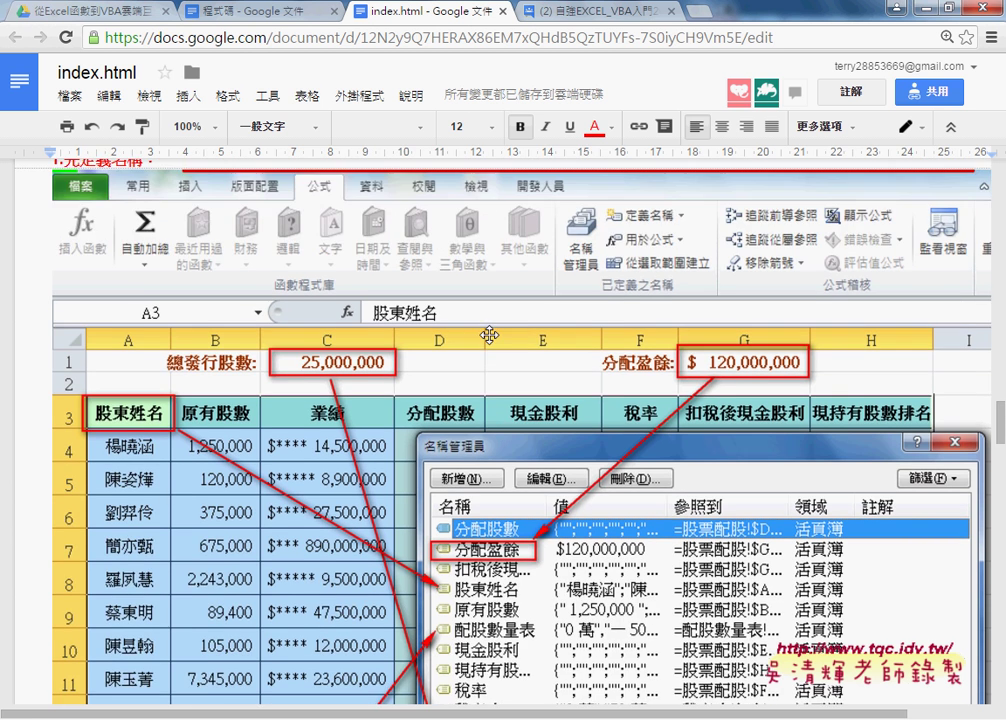
scroll(490, 334, "down", 2)
scroll(228, 244, "down", 2)
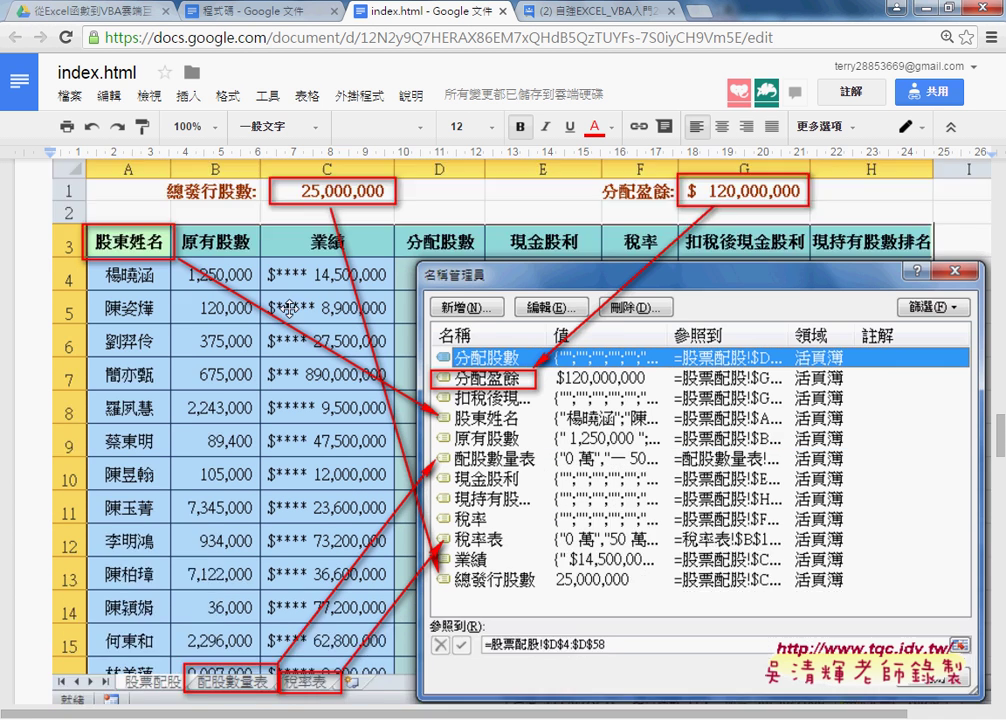
scroll(289, 310, "down", 2)
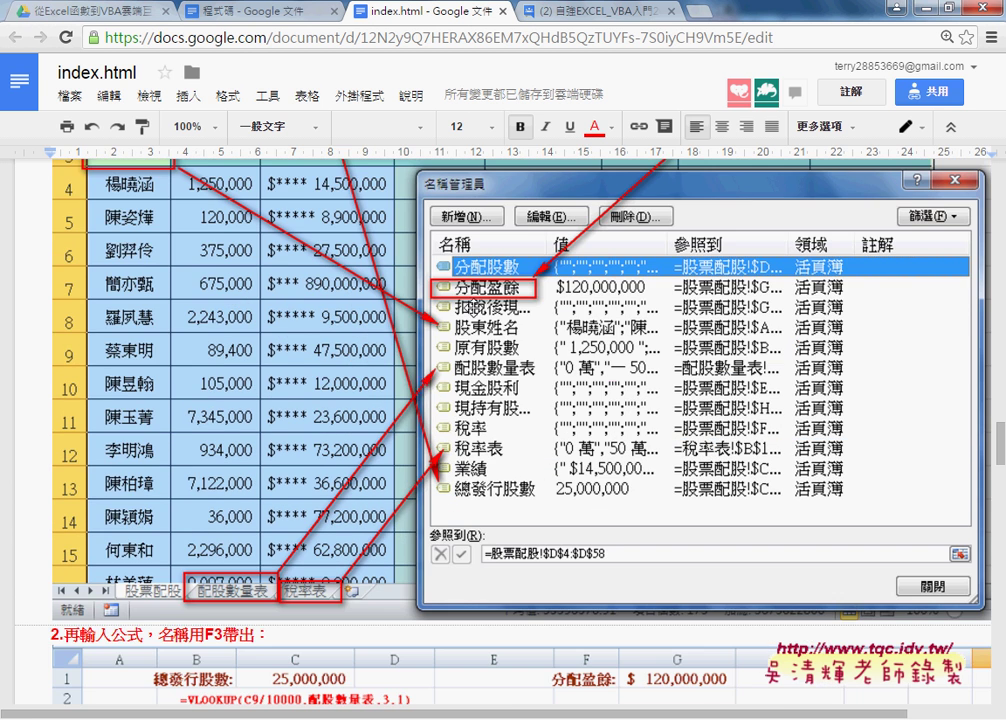
scroll(391, 298, "up", 4)
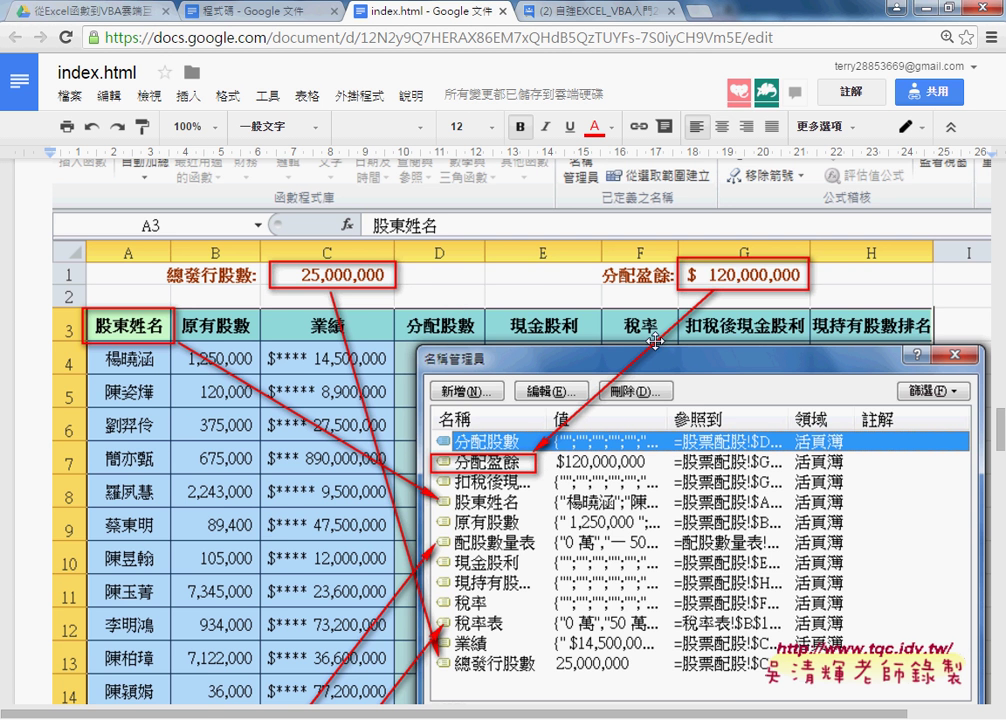
scroll(655, 341, "down", 3)
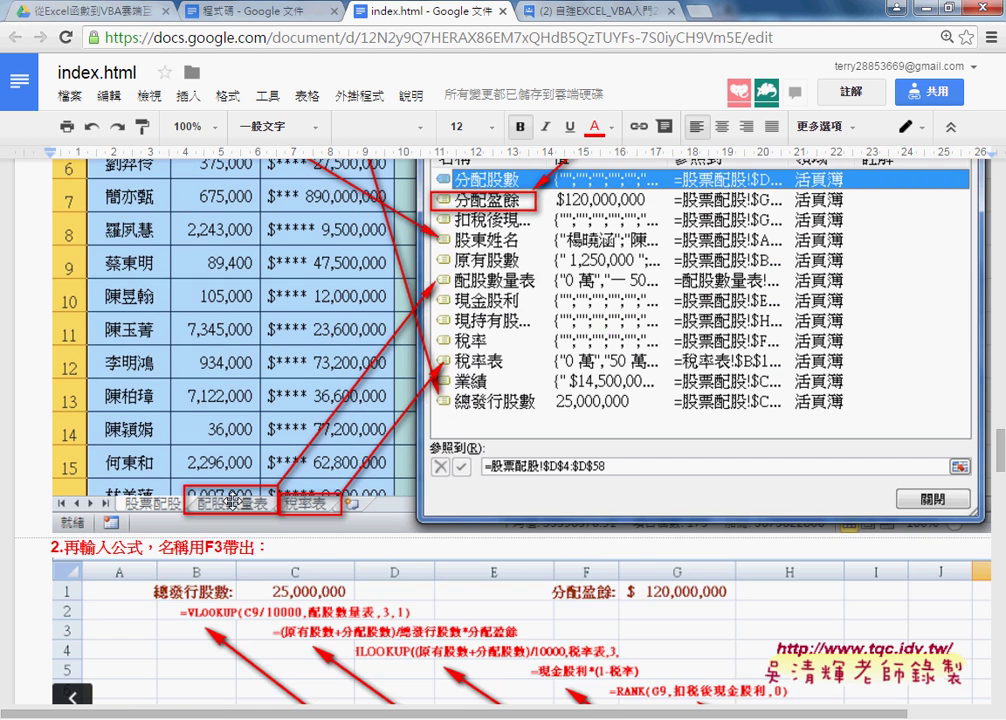
scroll(497, 426, "down", 2)
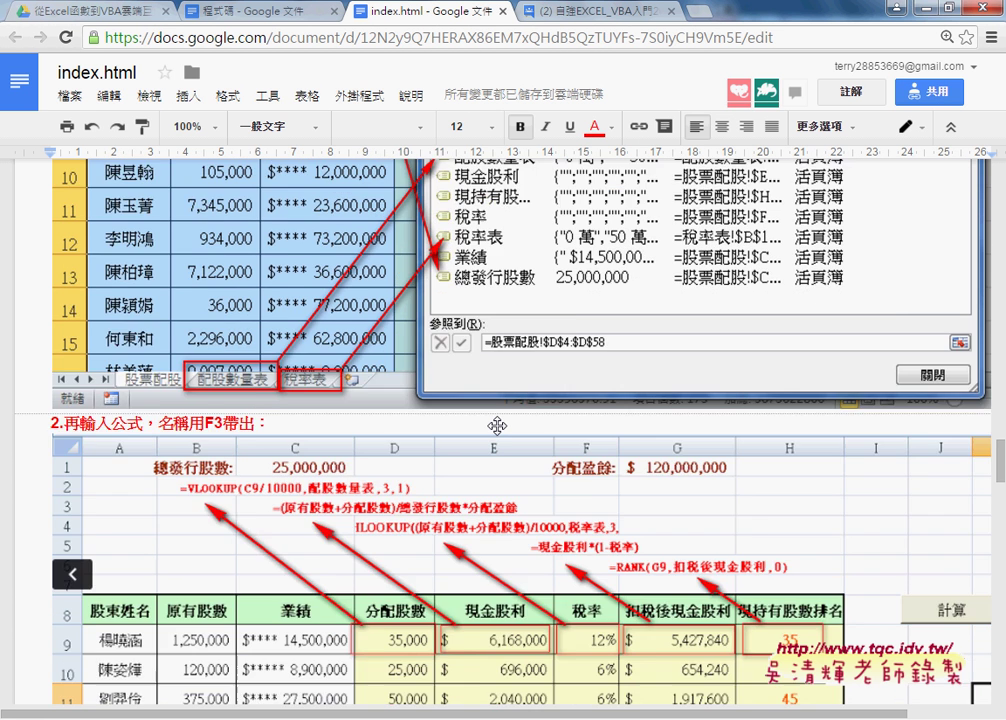
scroll(497, 426, "down", 2)
scroll(497, 370, "down", 1)
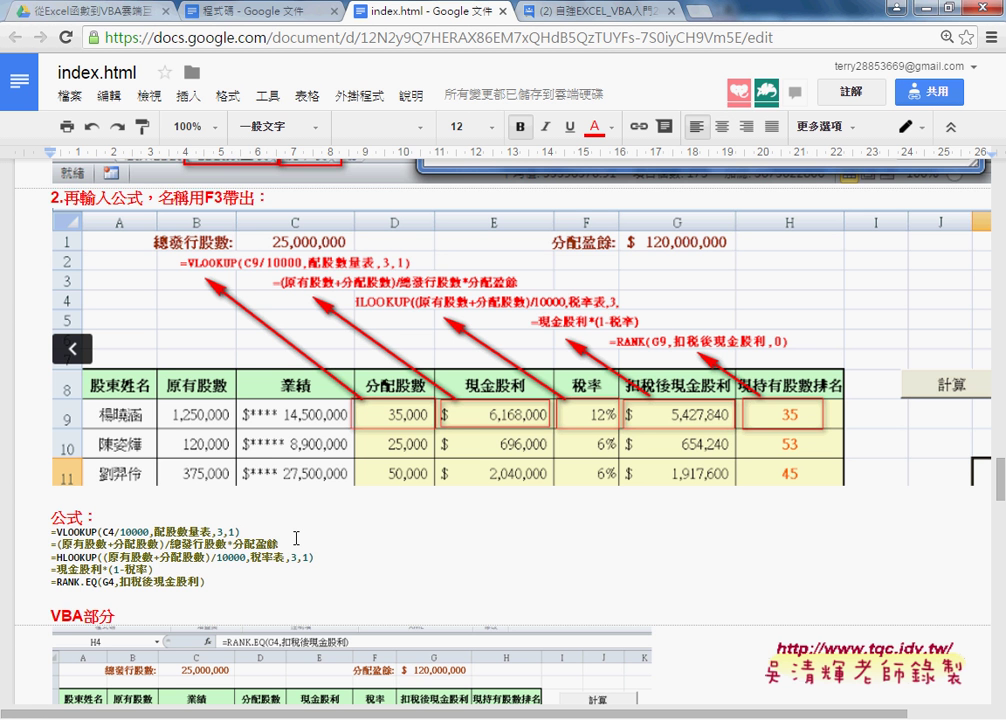
Select the 計算 and 清除 macro listings together and return to the Excel workbook
scroll(276, 630, "down", 4)
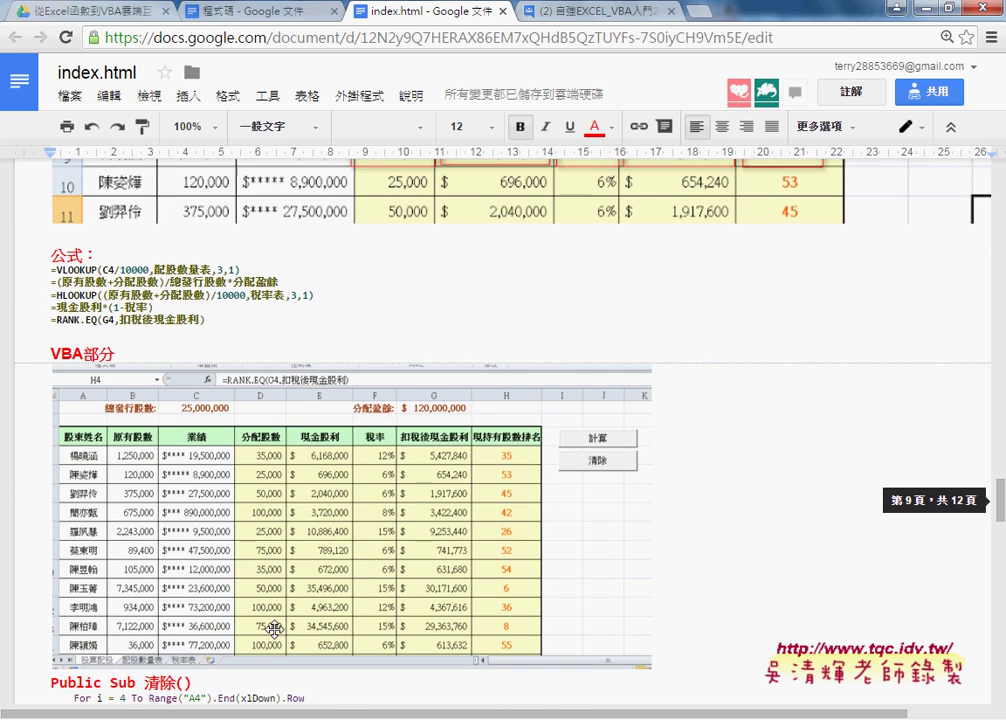
scroll(276, 630, "down", 2)
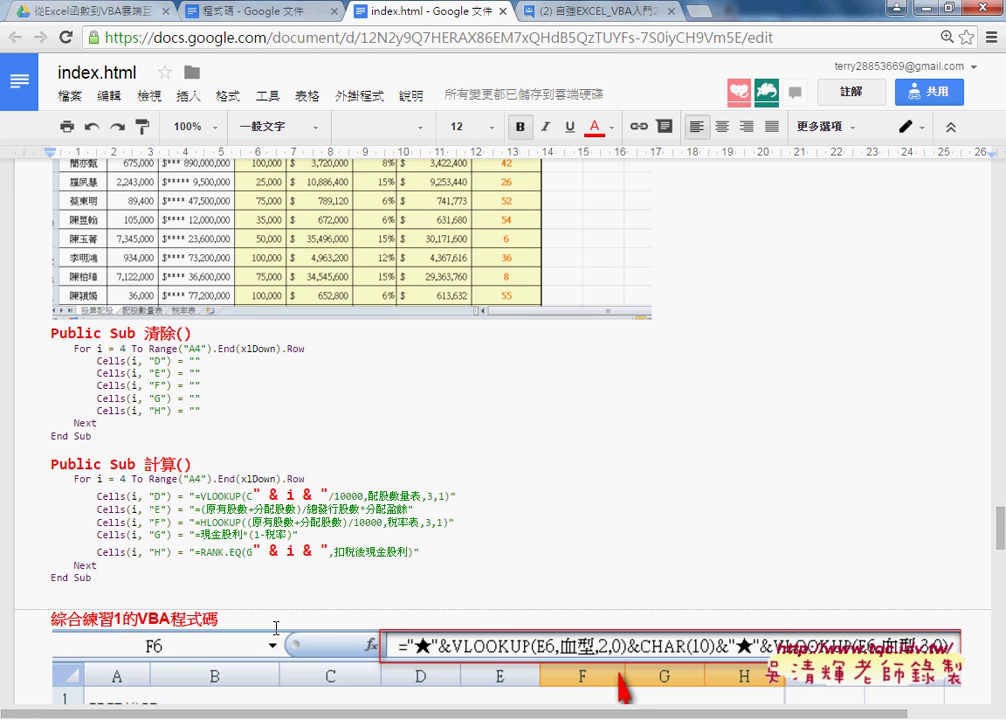
left_click_drag(130, 589, 30, 350)
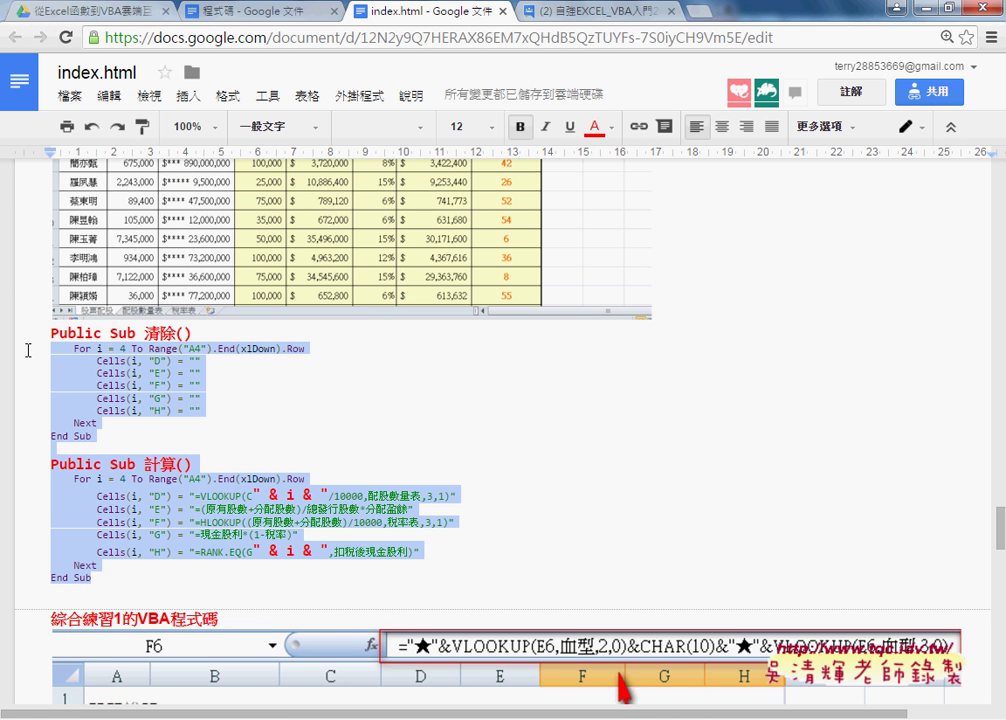
left_click_drag(27, 350, 8, 347)
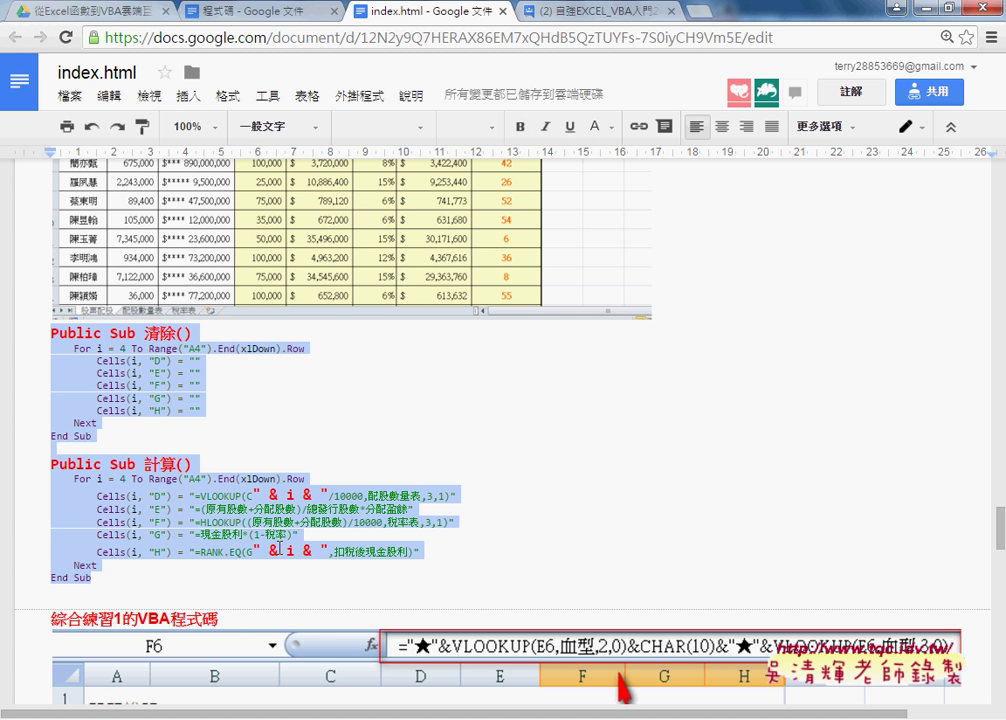
key("alt+Tab")
Review the D4–H4 formulas: VLOOKUP, cash dividend, HLOOKUP tax rate, after-tax dividend and RANK
left_click(331, 268)
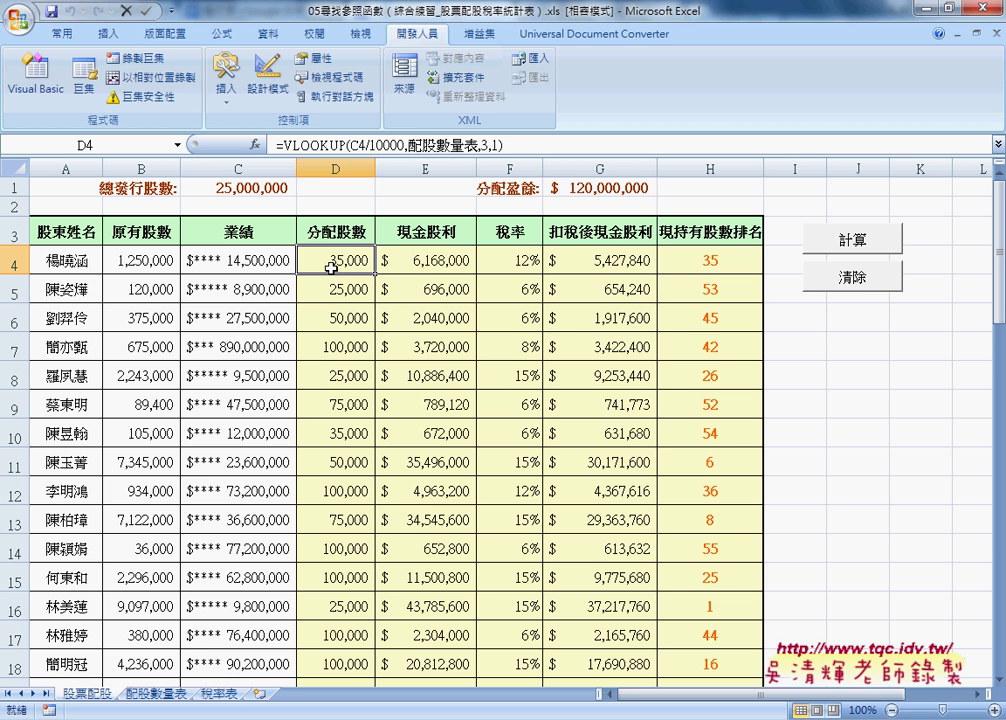
key("Right")
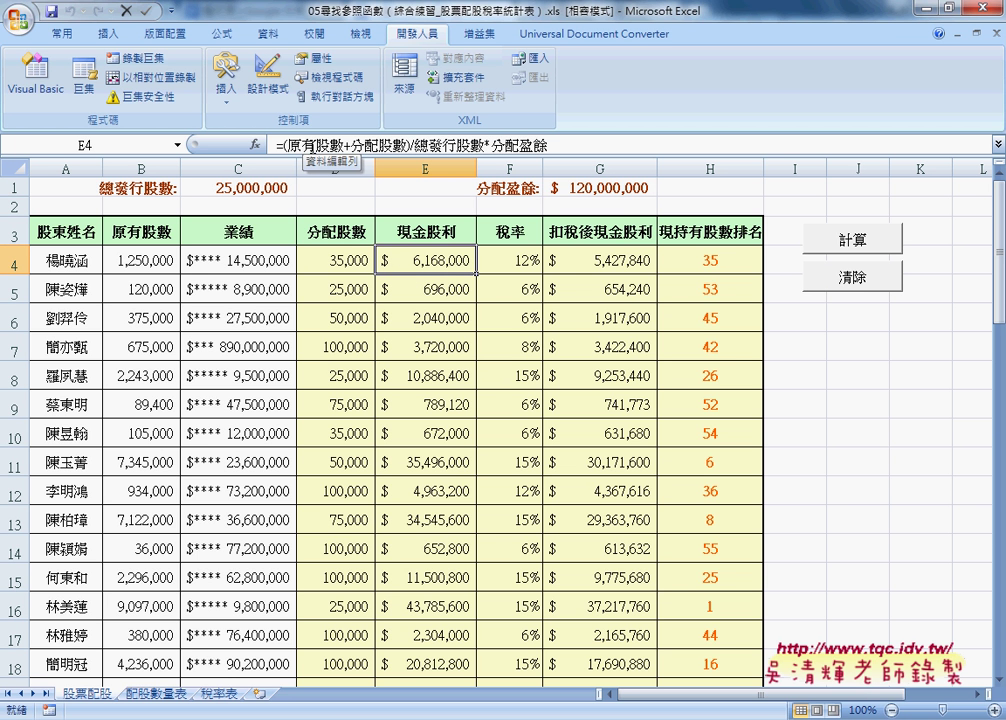
left_click(508, 262)
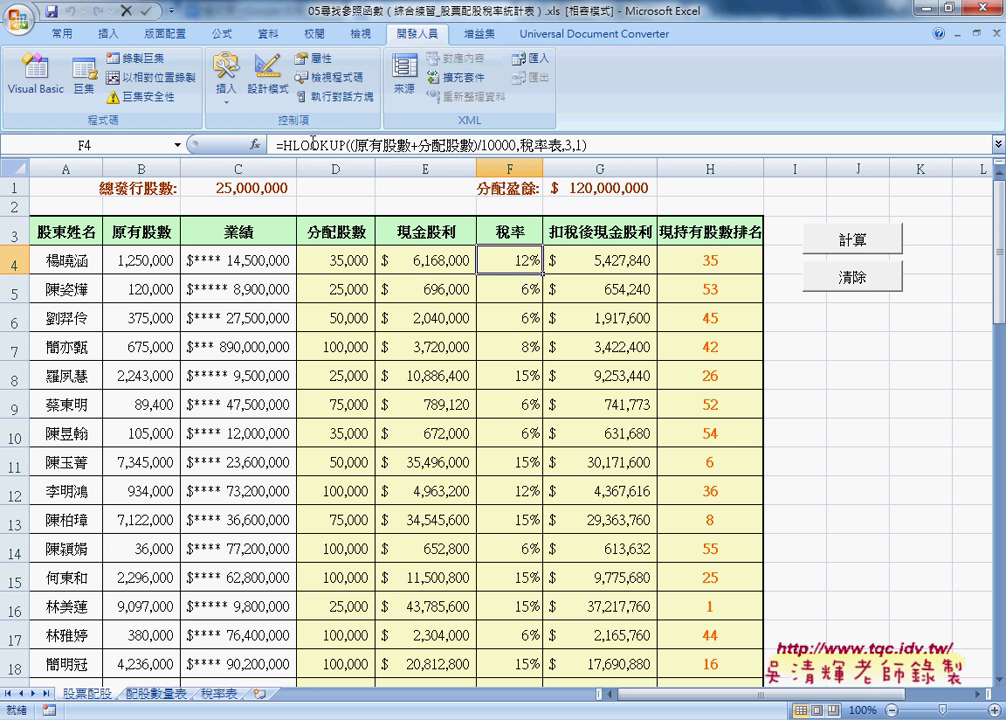
left_click(586, 258)
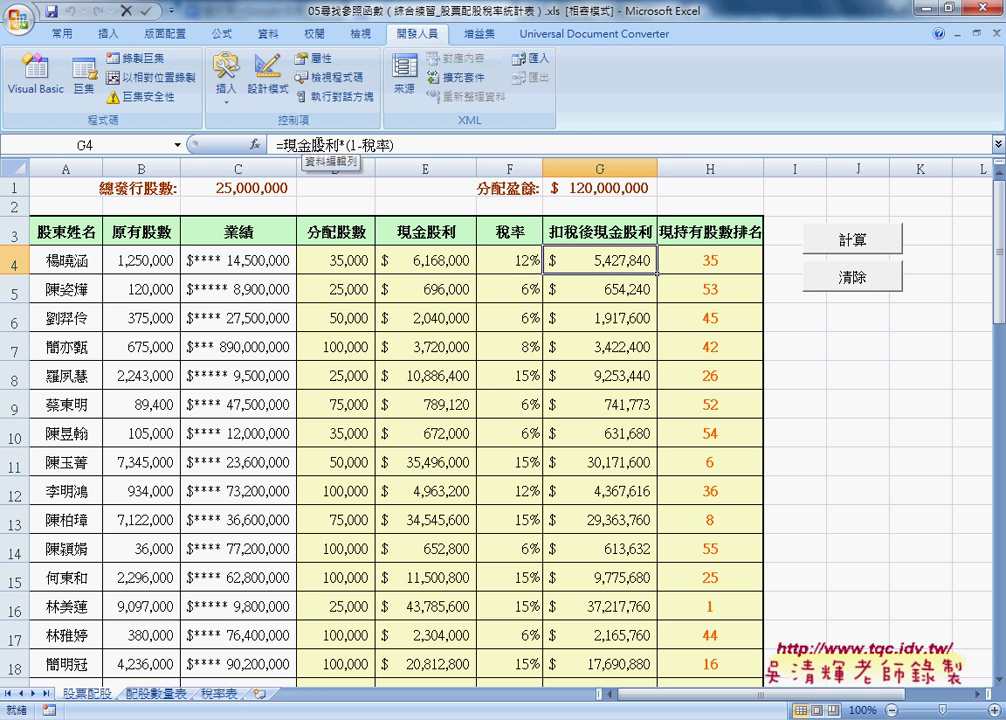
left_click(703, 267)
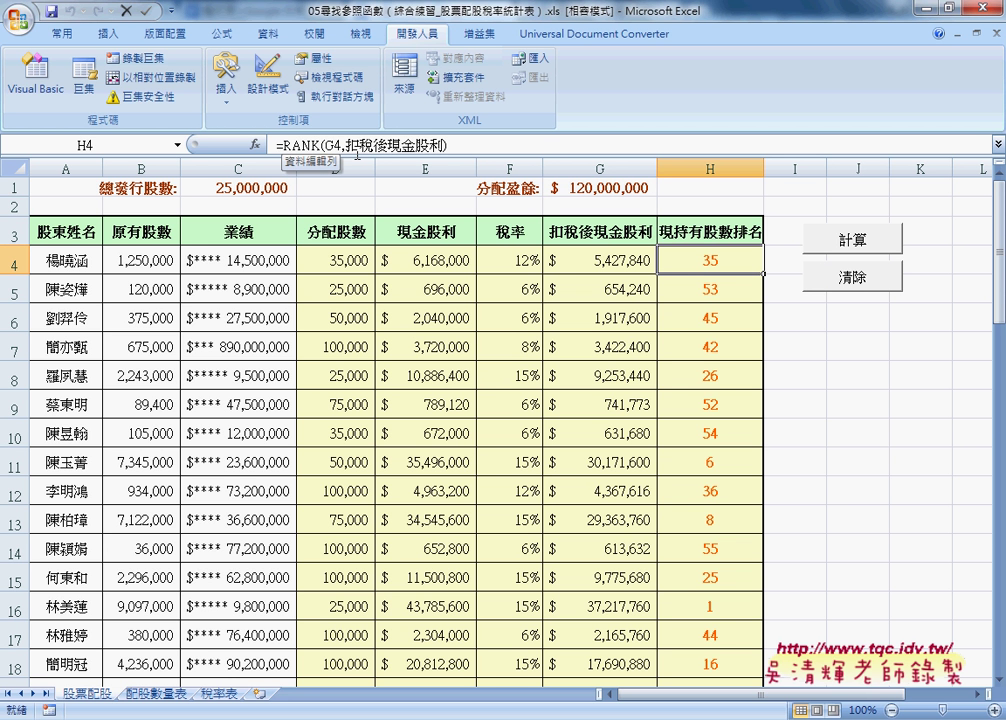
Clear columns D–H with 清除, refill them with 計算, then clear them again
left_click(860, 281)
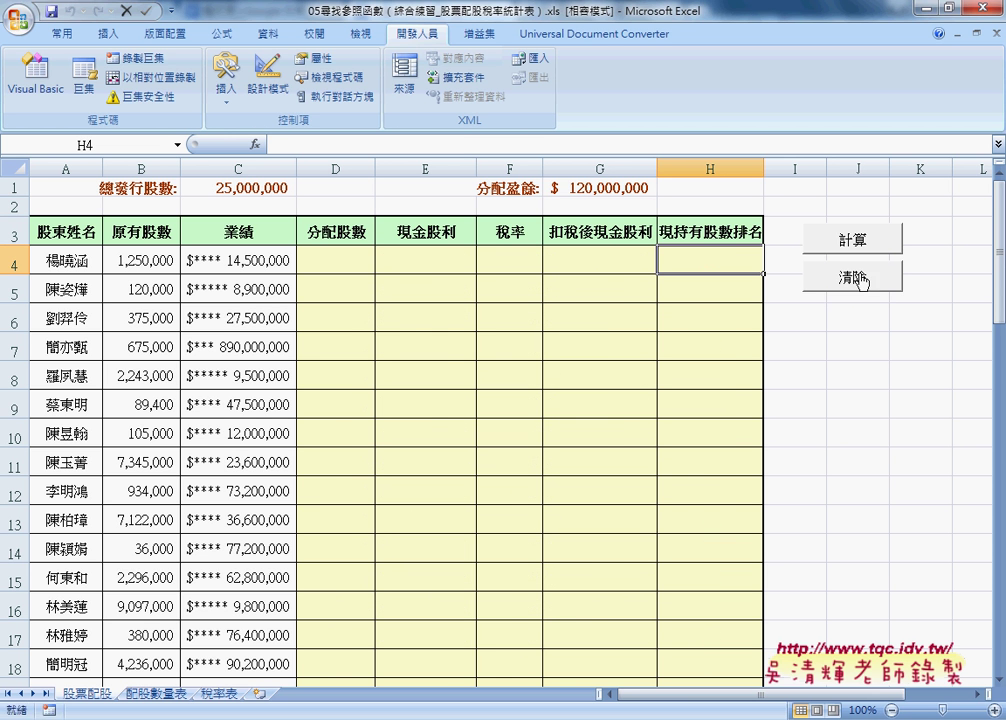
left_click(851, 238)
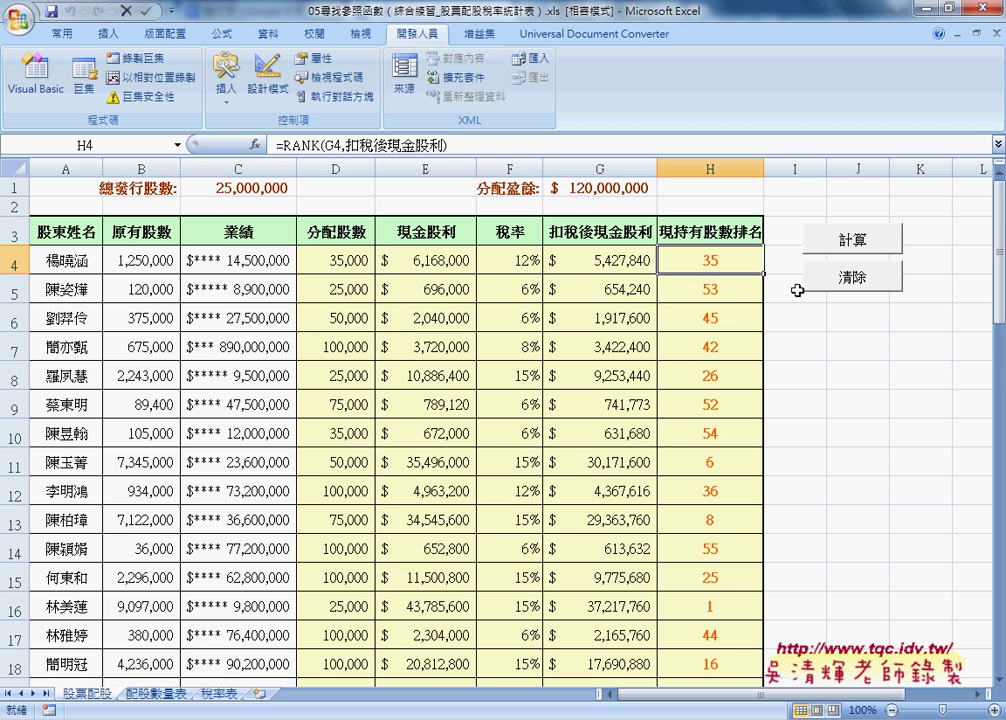
left_click(851, 282)
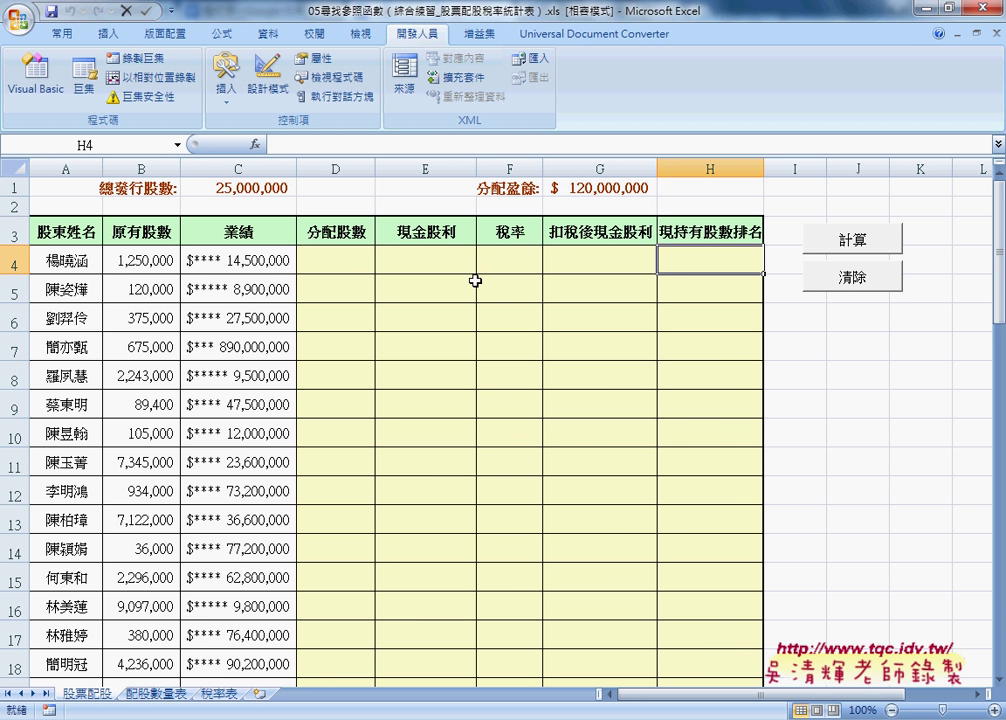
left_click(340, 263)
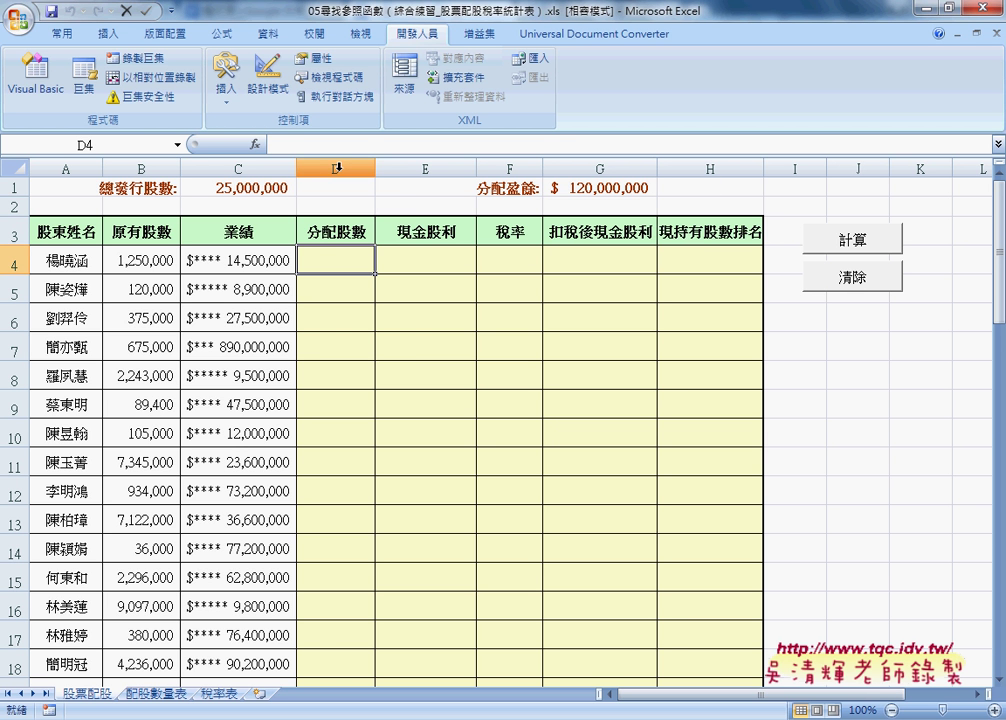
left_click(860, 290, "ctrl")
right_click(858, 291)
left_click(900, 435)
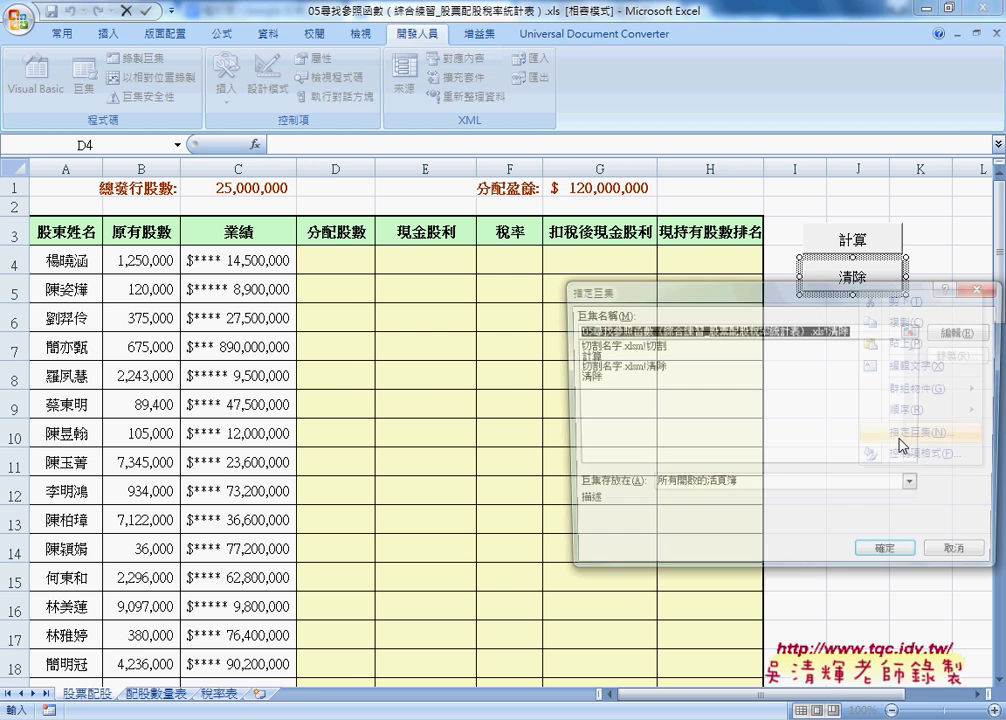
left_click(955, 331)
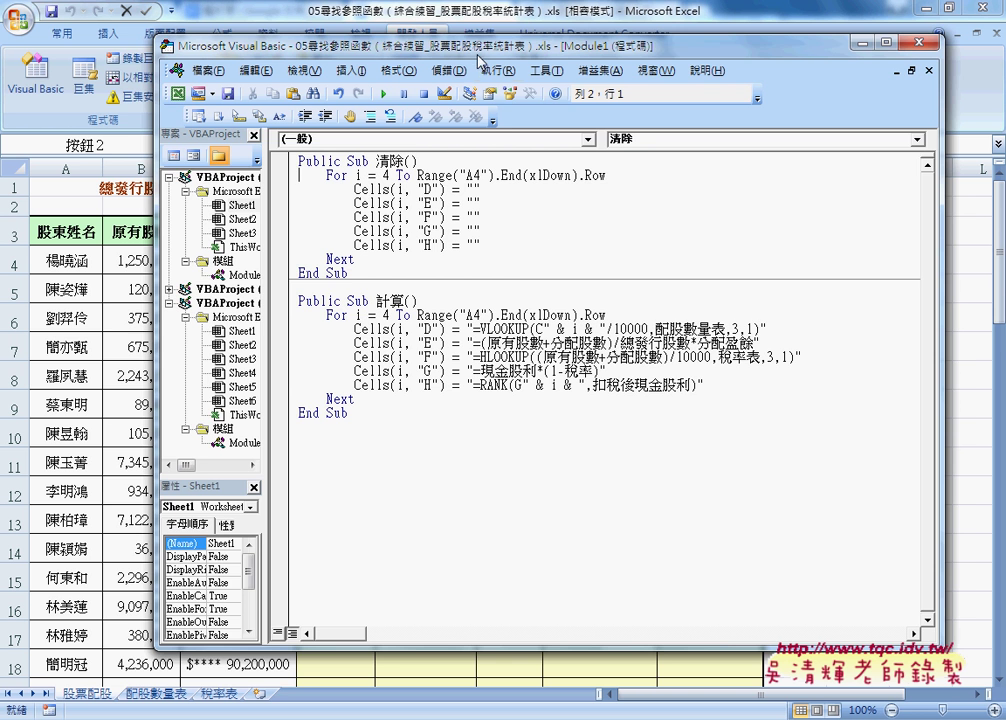
left_click_drag(379, 47, 362, 50)
left_click_drag(461, 57, 437, 60)
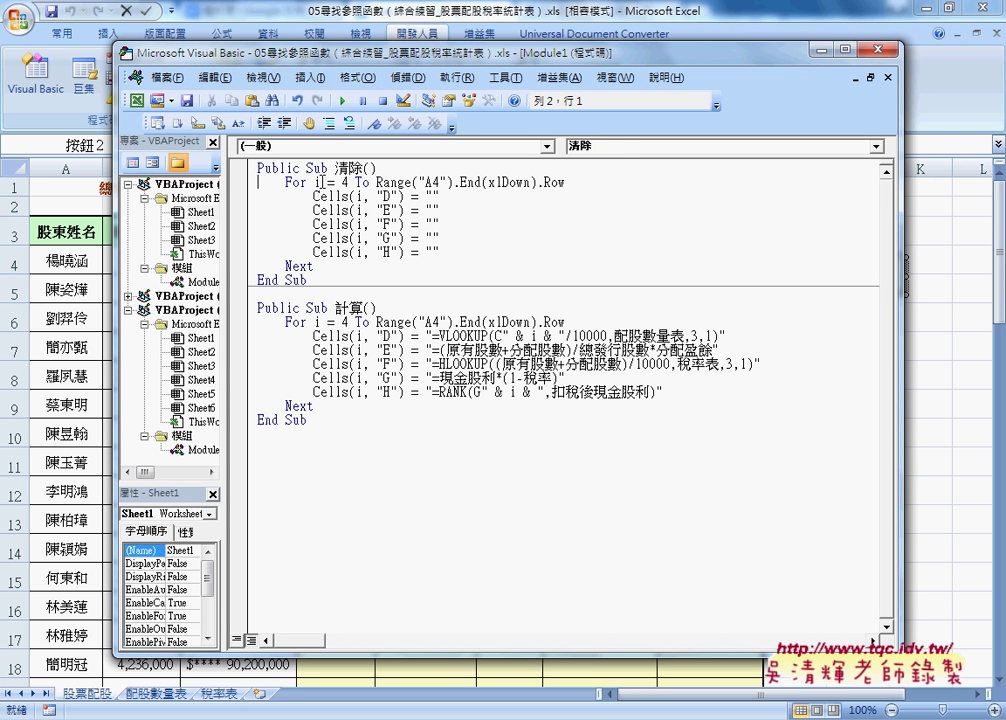
left_click(318, 182)
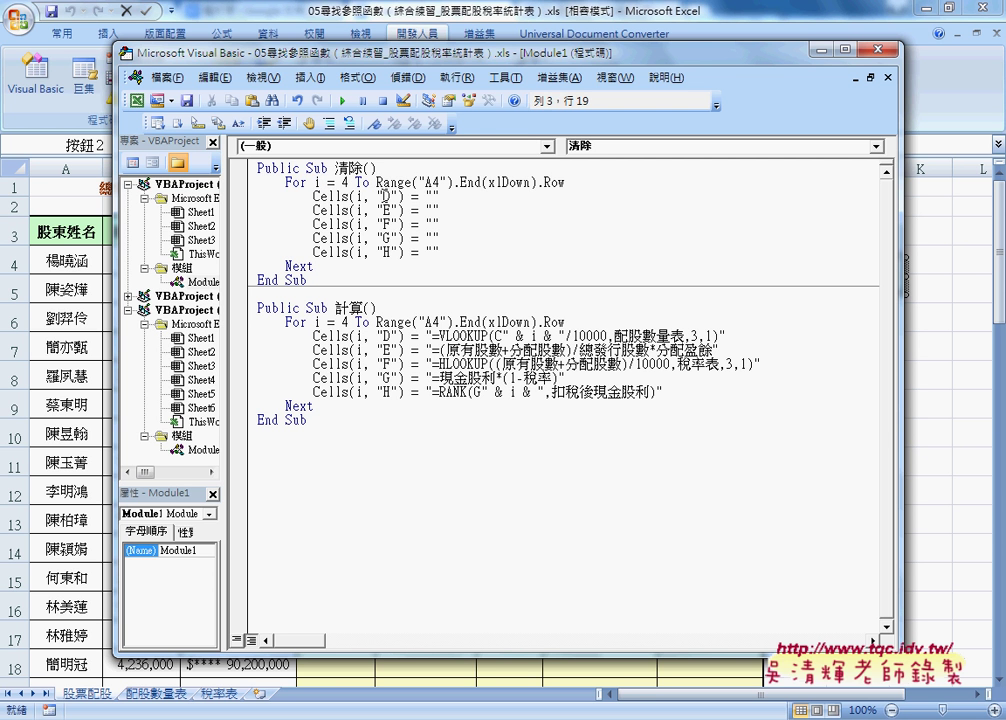
left_click(312, 196)
left_click_drag(440, 253, 243, 191)
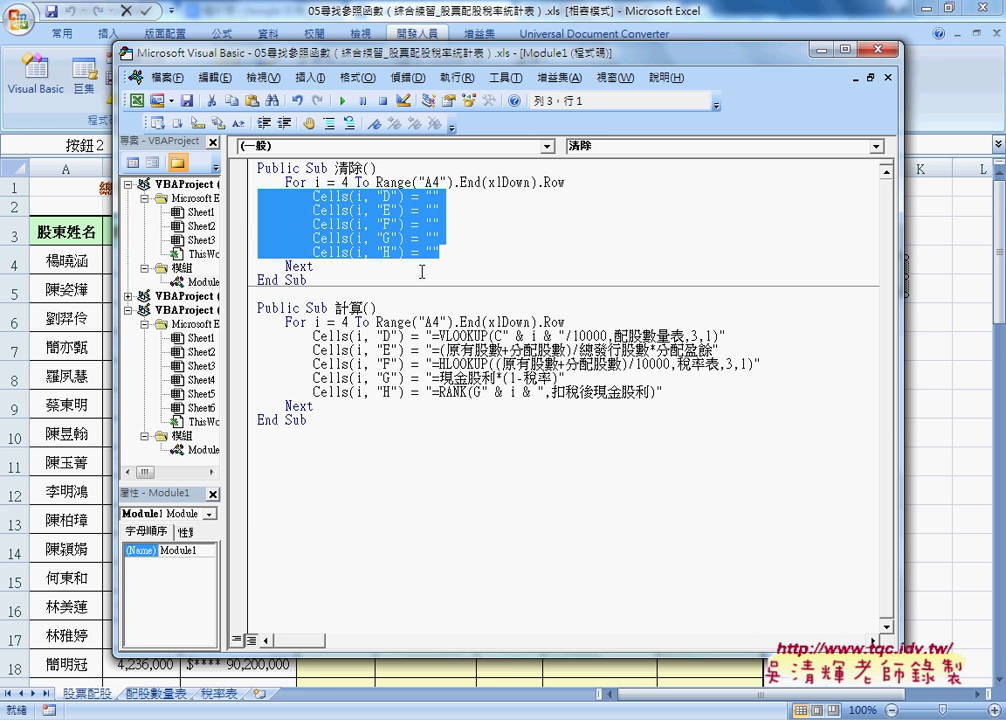
left_click_drag(313, 46, 763, 80)
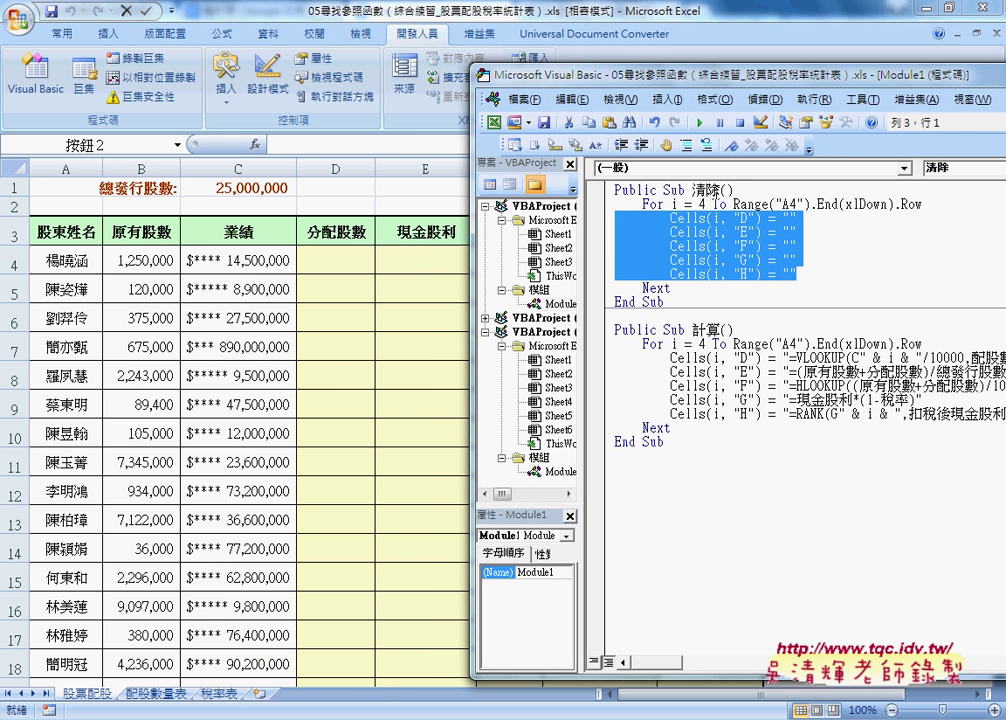
left_click(712, 189)
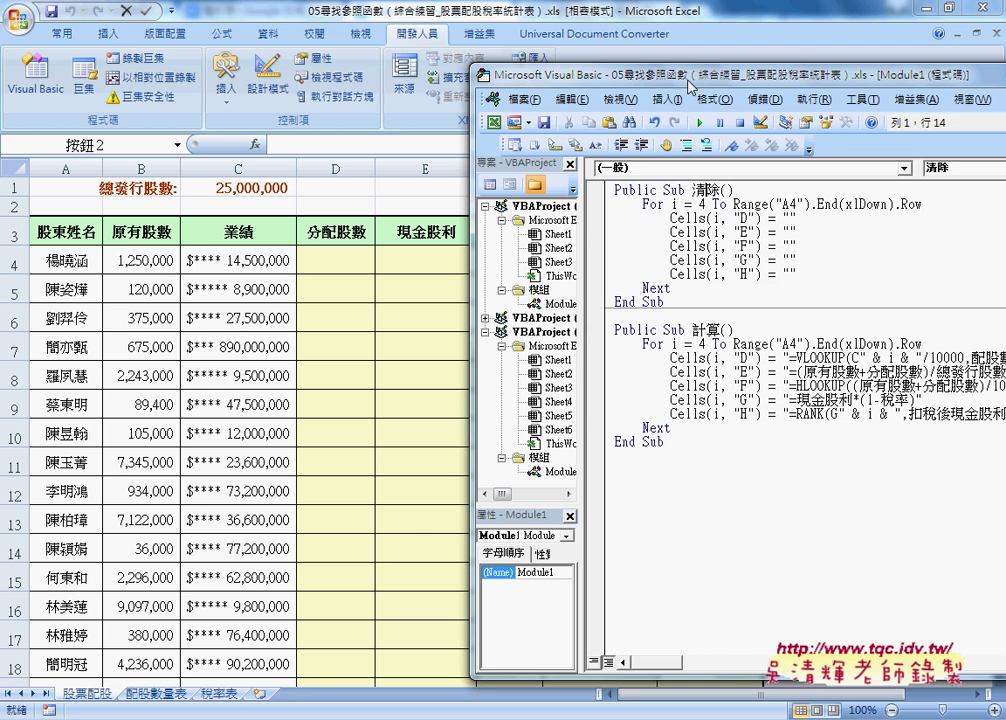
left_click_drag(684, 80, 268, 69)
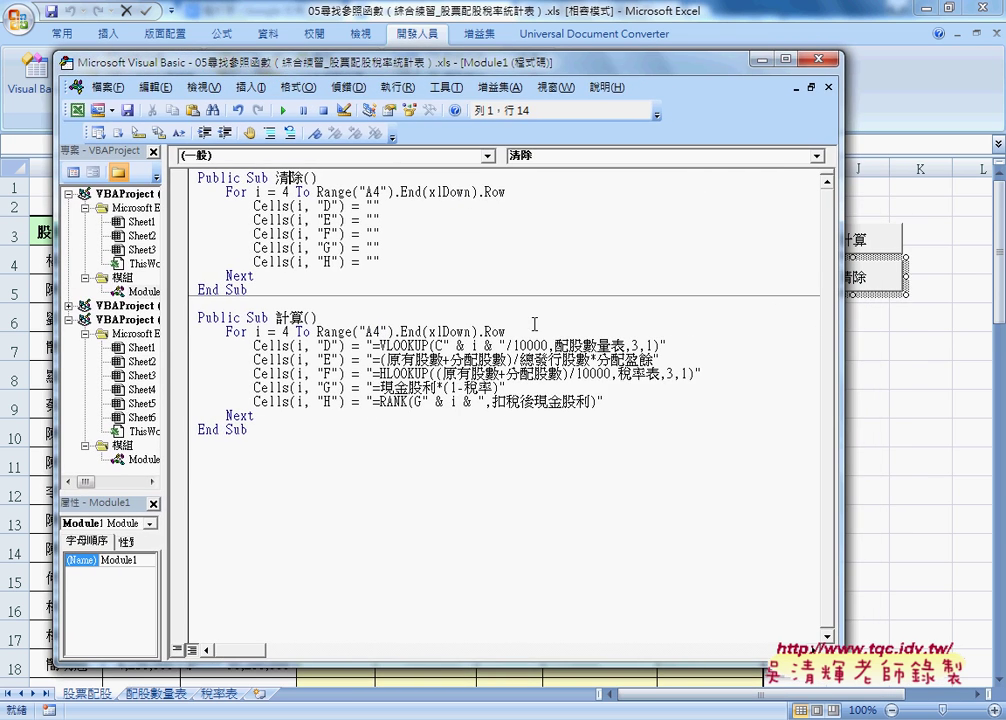
left_click_drag(373, 345, 660, 345)
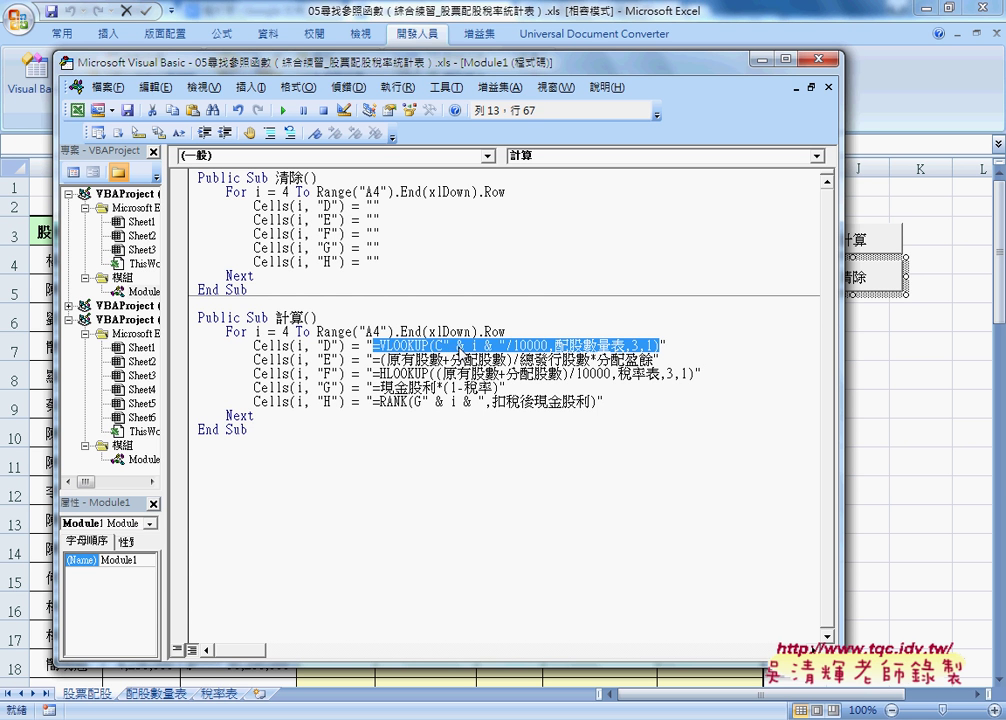
left_click(471, 345)
left_click_drag(446, 345, 494, 345)
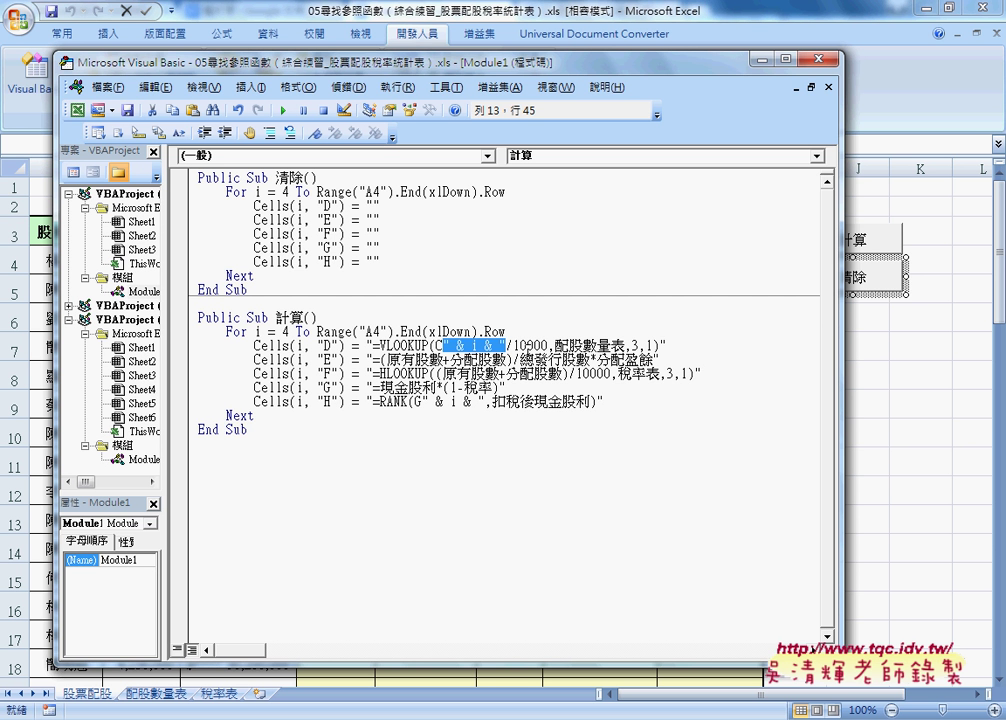
Close the code editor and run the 計算 macro to fill columns D–H
left_click(893, 380)
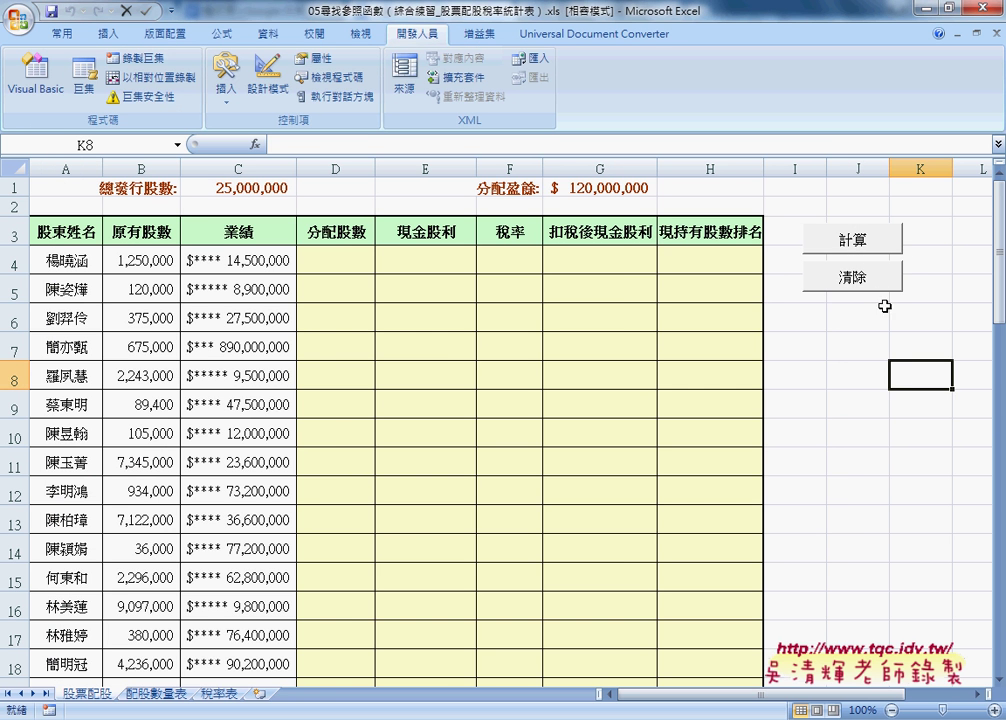
left_click(851, 242)
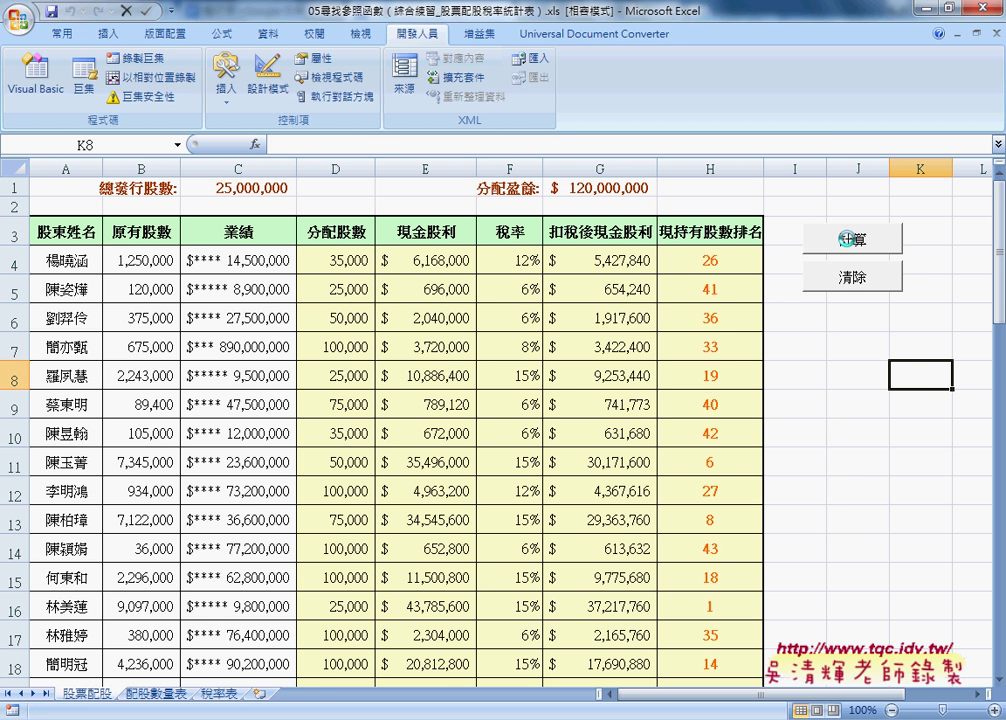
left_click(339, 262)
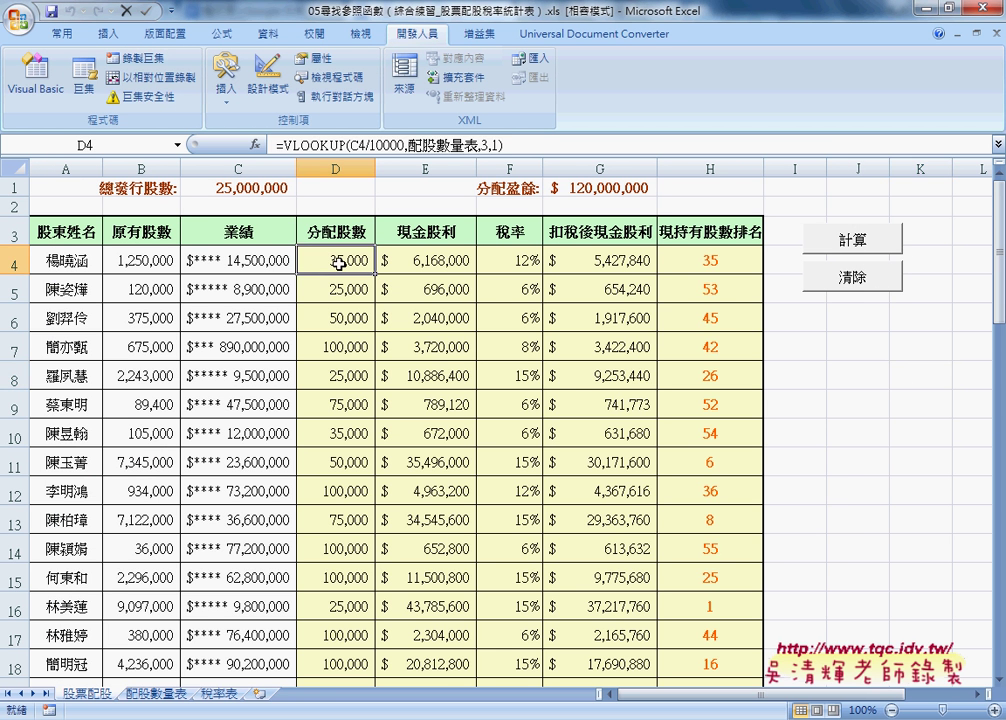
Compare the D4 and D5 VLOOKUP formulas and E4's cash dividend formula, then return to the notes
left_click(344, 289)
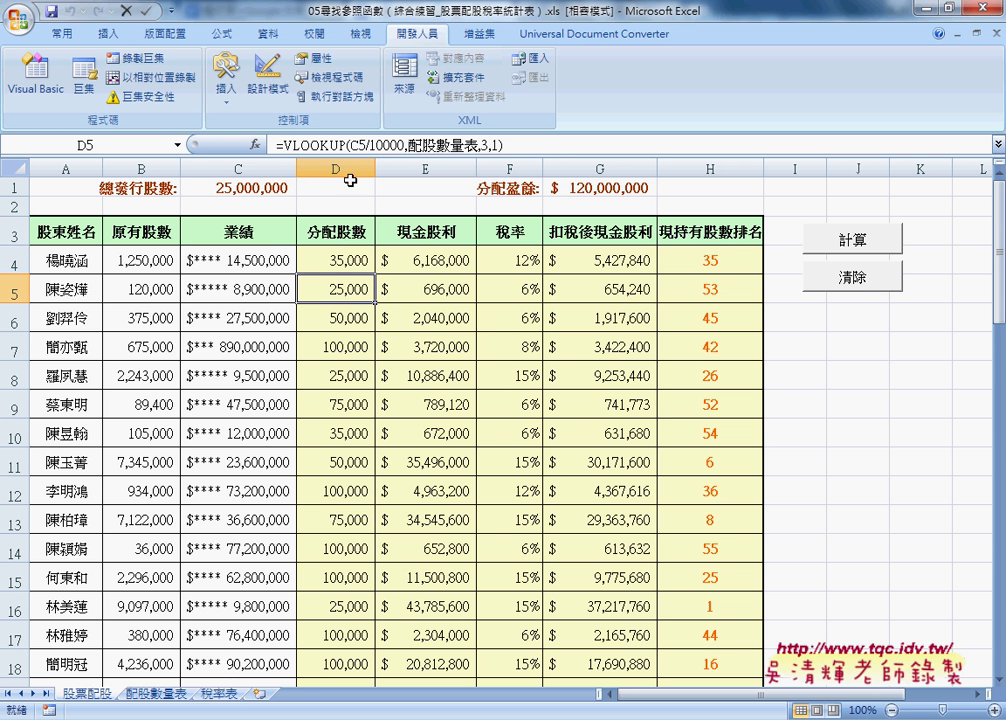
left_click(339, 262)
left_click(338, 288)
left_click(338, 259)
left_click(340, 289)
left_click(441, 261)
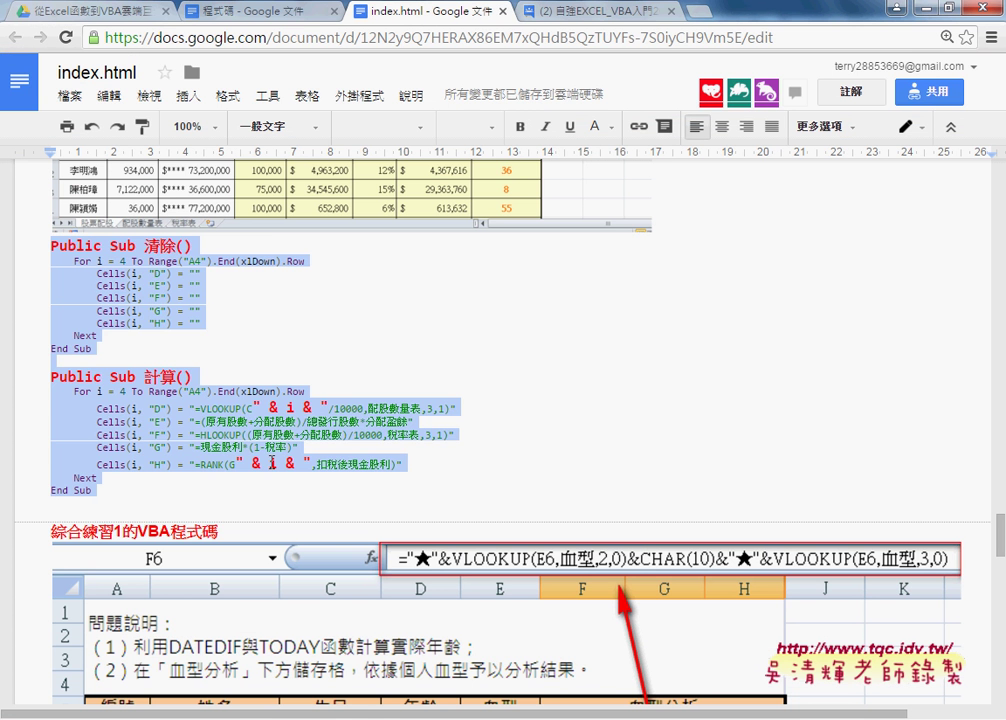
left_click(272, 462)
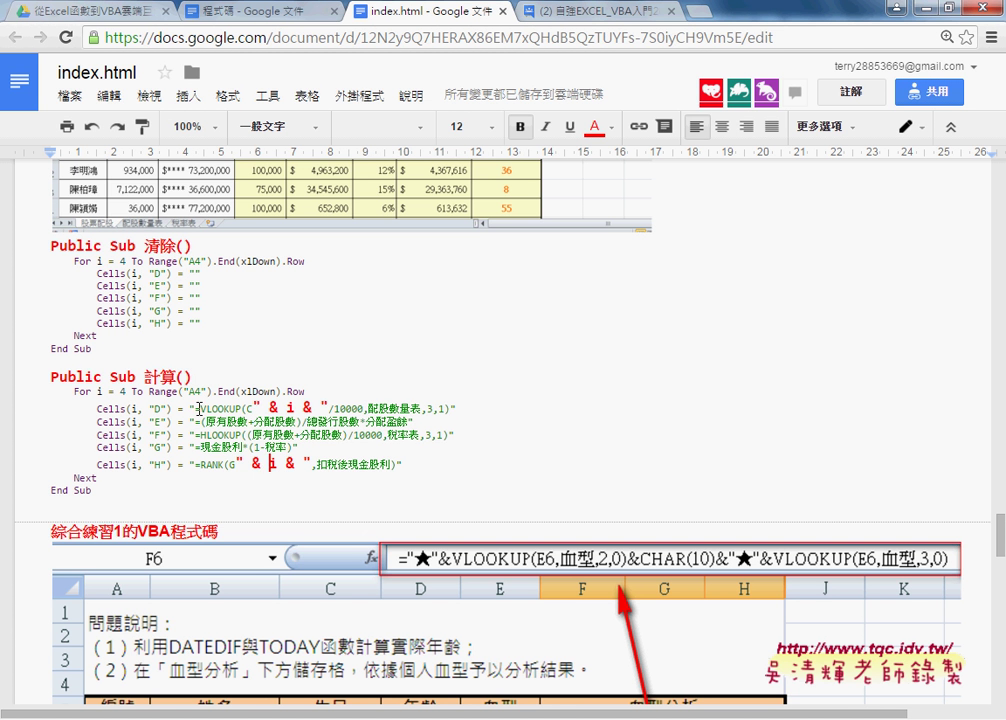
Select the =VLOOKUP(C" & i & " text on the macro's Cells(i, "D") line
left_click_drag(194, 409, 454, 422)
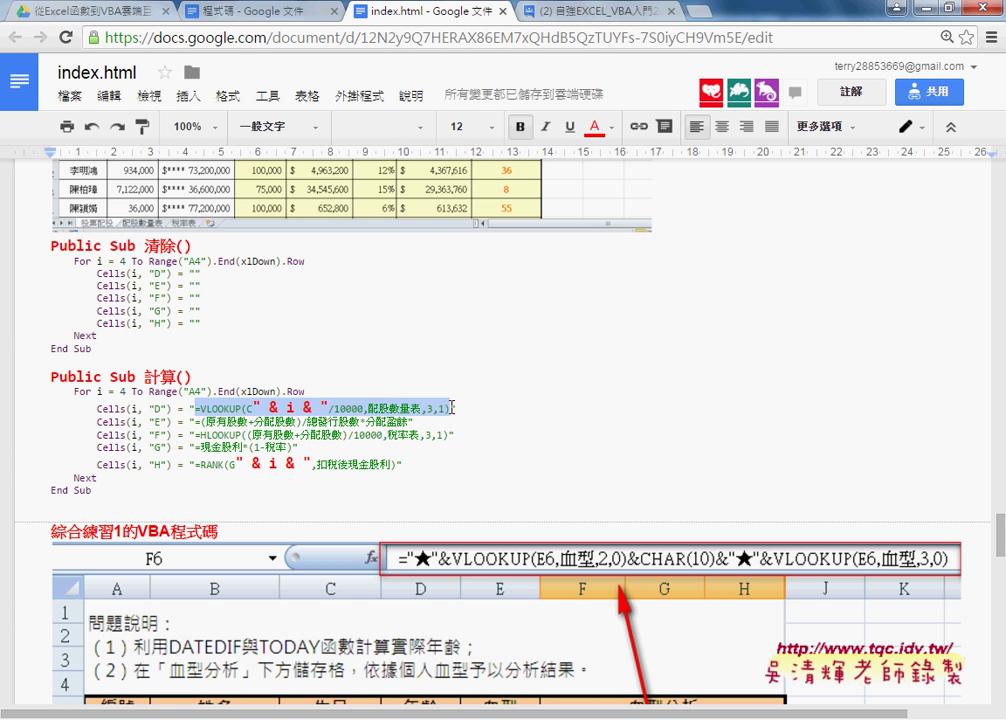